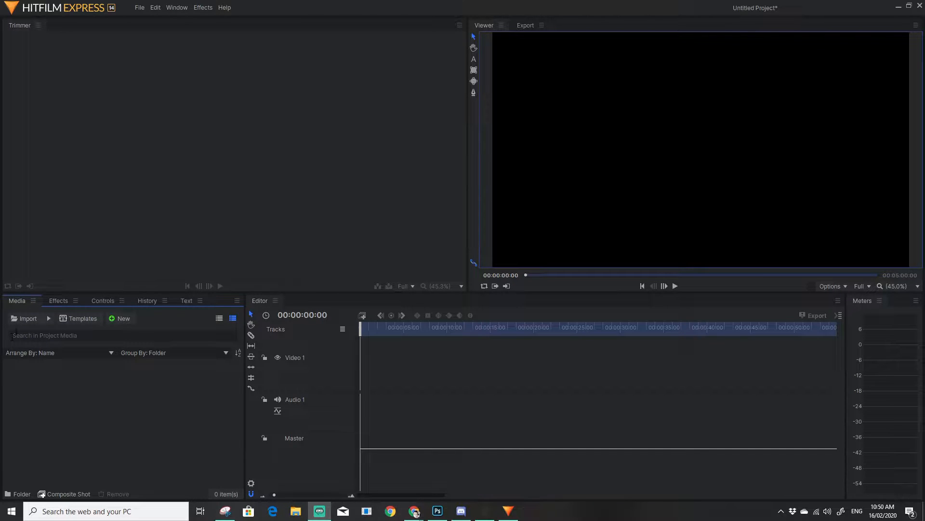
Step: Import the Roblox Intro video from the HitFilm Exports folder and place it at the start of the Video 1 track
left_click(27, 319)
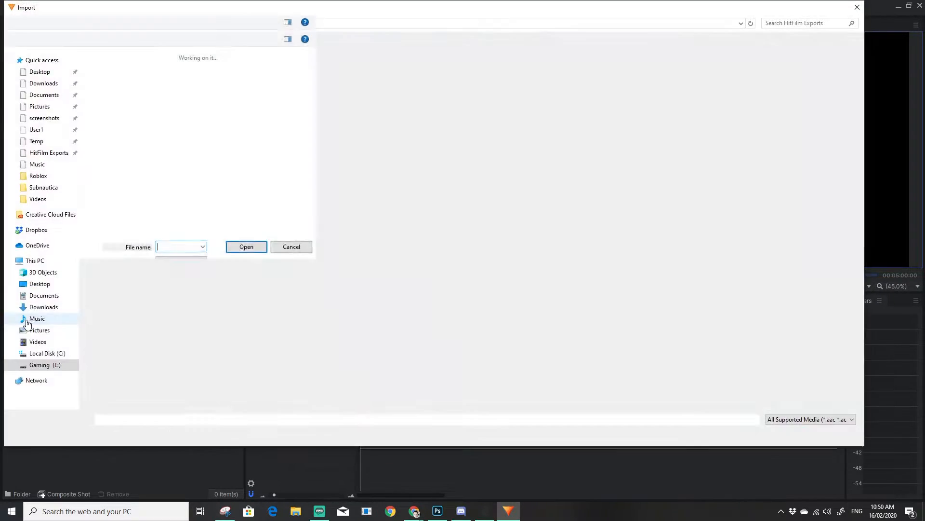
left_click(641, 179)
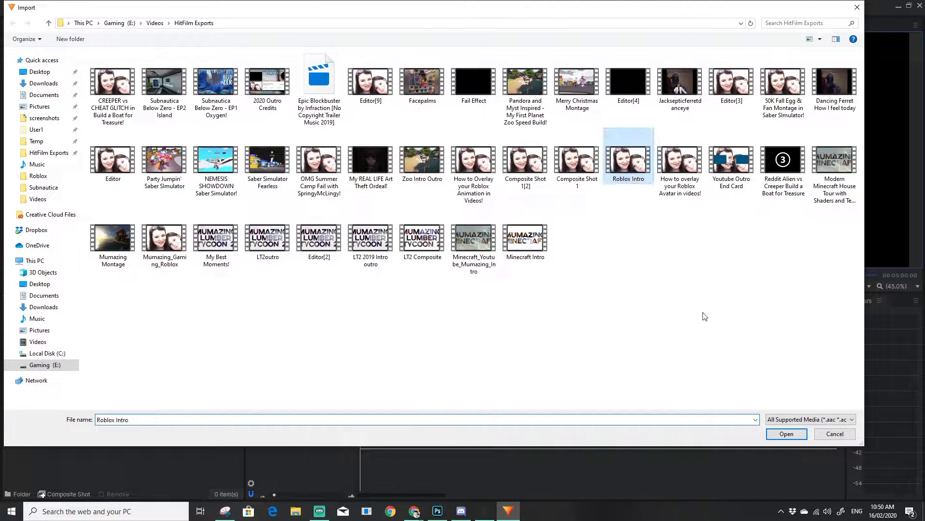
left_click(789, 435)
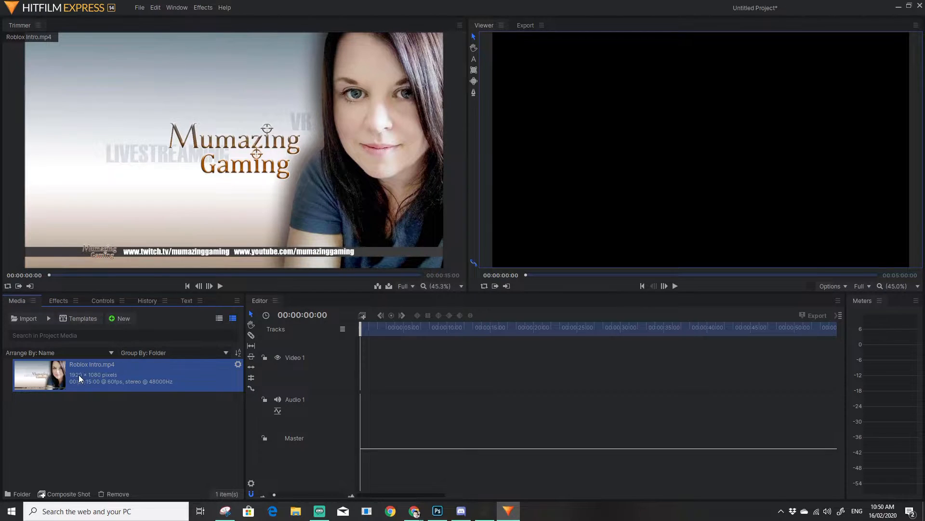
left_click_drag(60, 372, 360, 372)
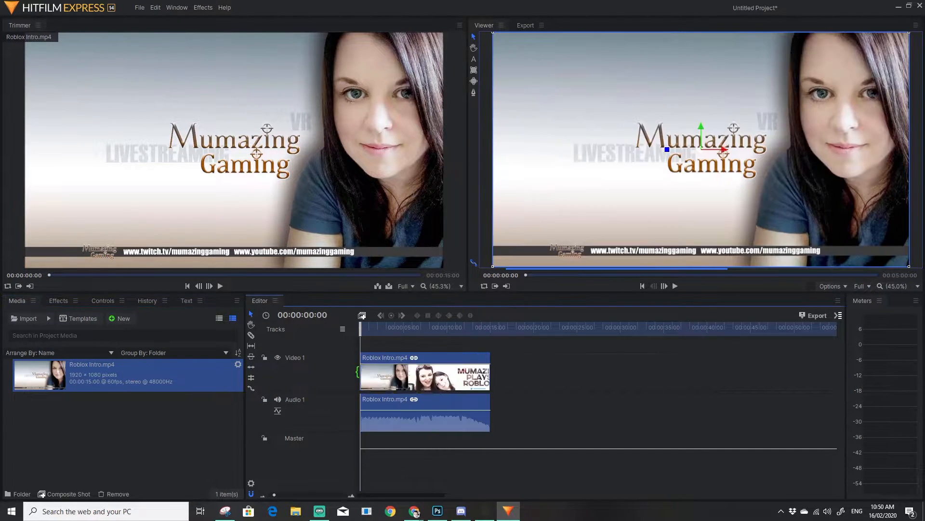
Step: Insert one additional video track and one additional audio track in the timeline
right_click(296, 360)
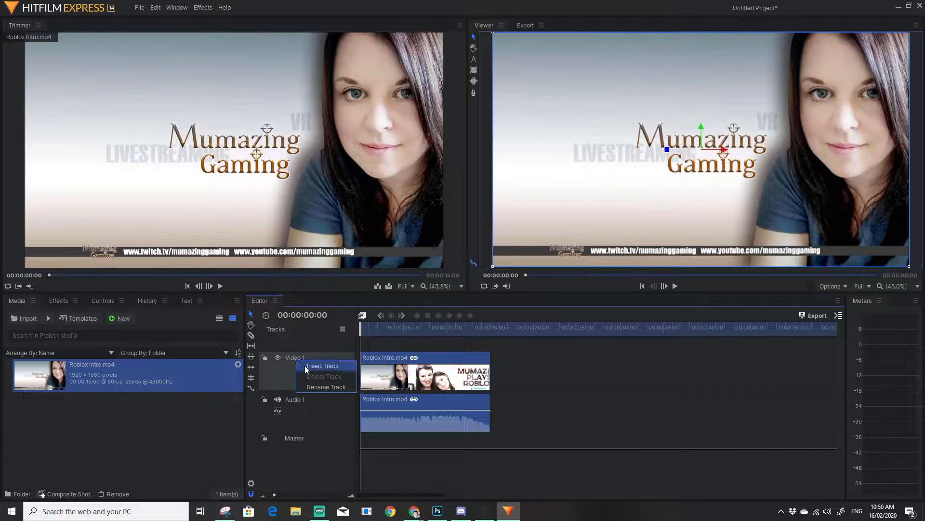
left_click(305, 365)
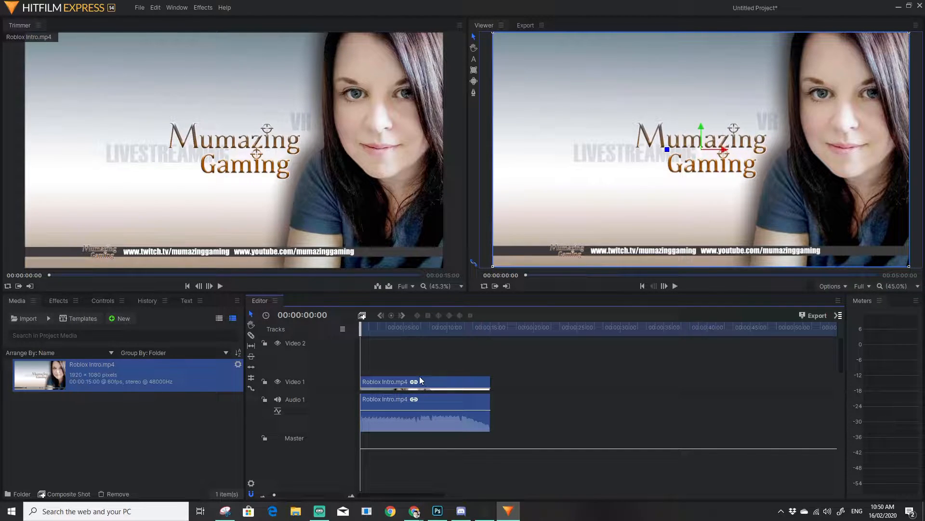
right_click(296, 401)
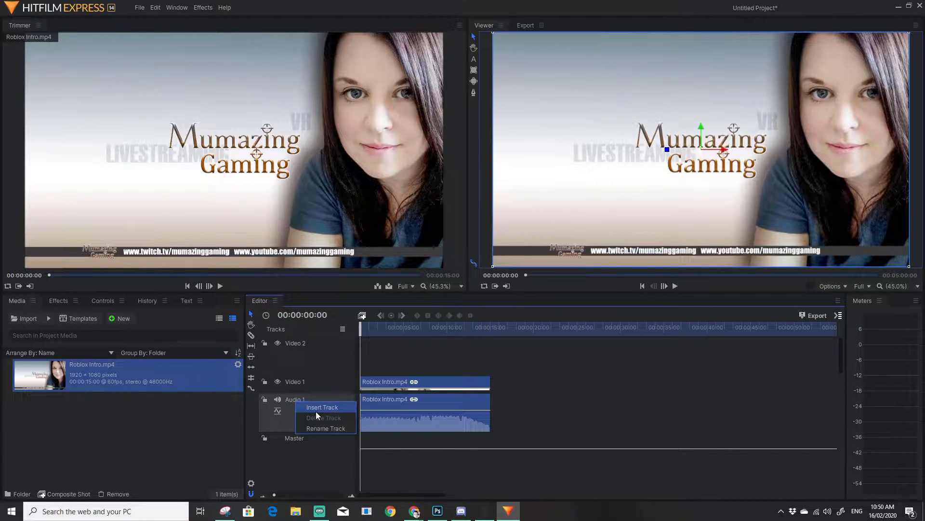
left_click(316, 408)
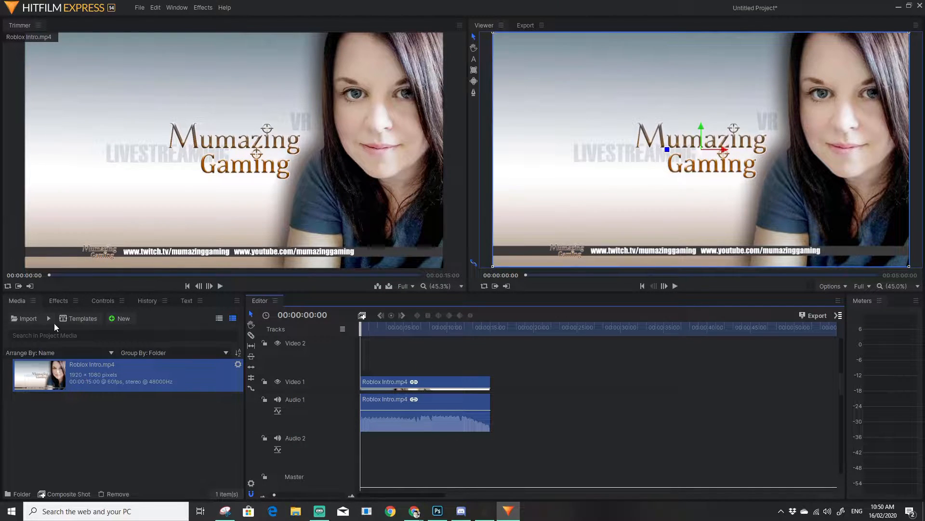
Step: Import the gameplay recording 2020-02-15_23-49-50 from the Subnautica folder into the project media
left_click(30, 321)
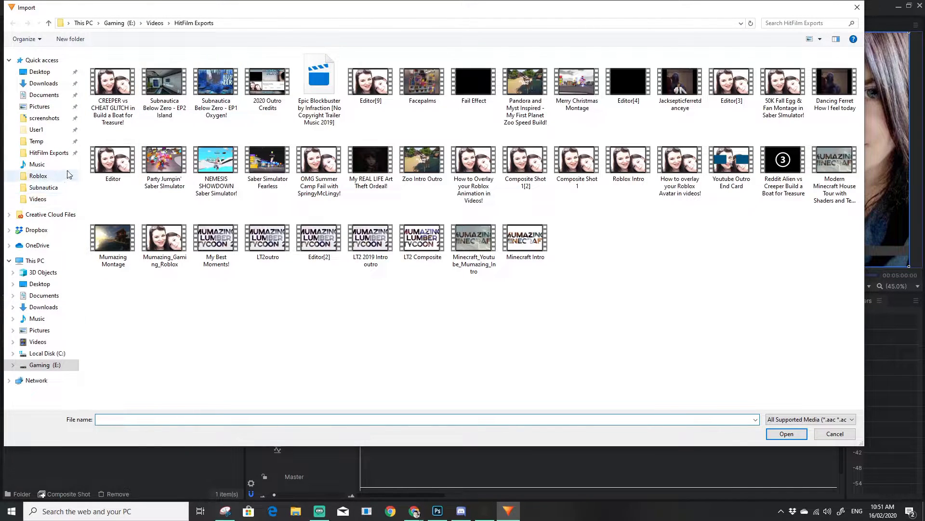
left_click(70, 188)
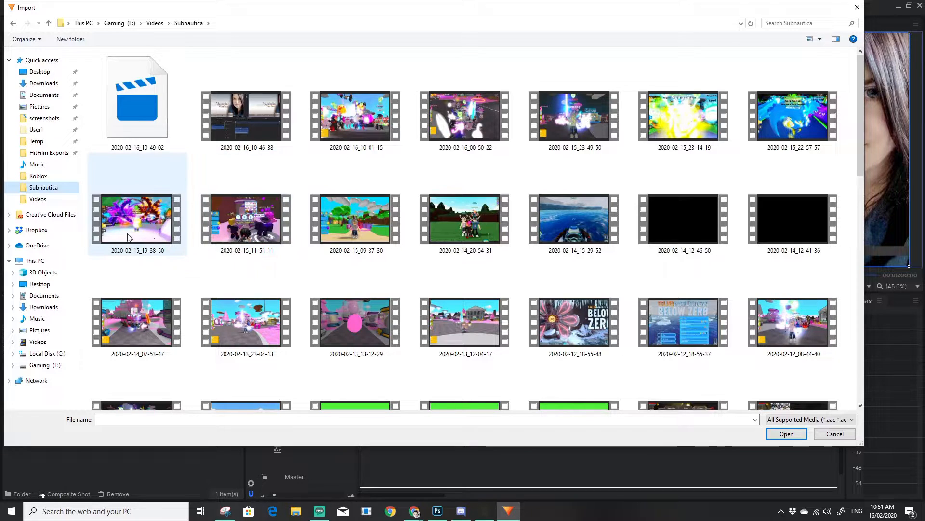
left_click(596, 124)
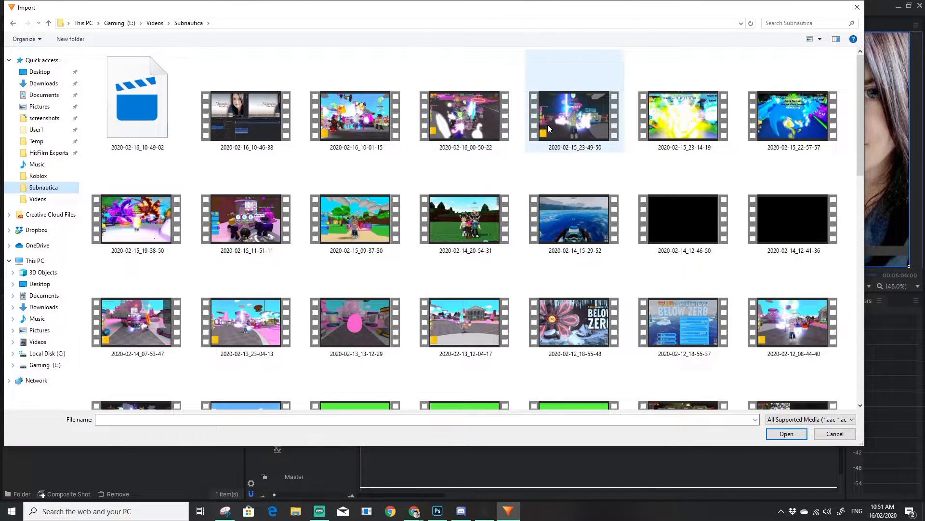
left_click(782, 432)
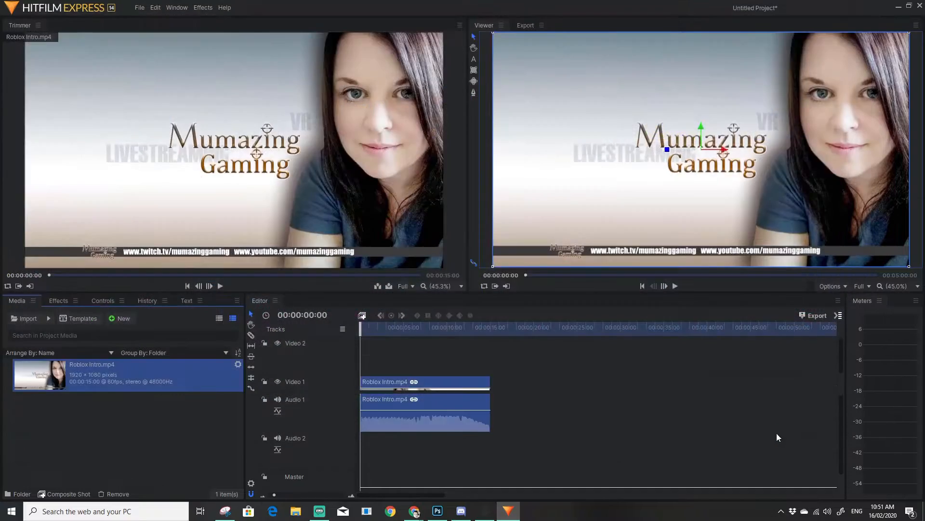
Step: Preview the opening seconds of the gameplay recording in the Trimmer and return its playhead to the start
mouse_move(185, 114)
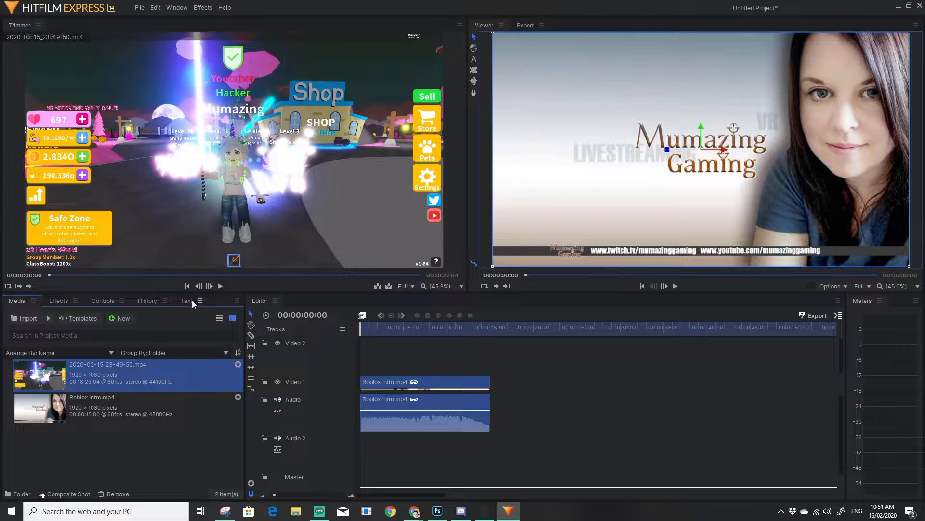
left_click(220, 286)
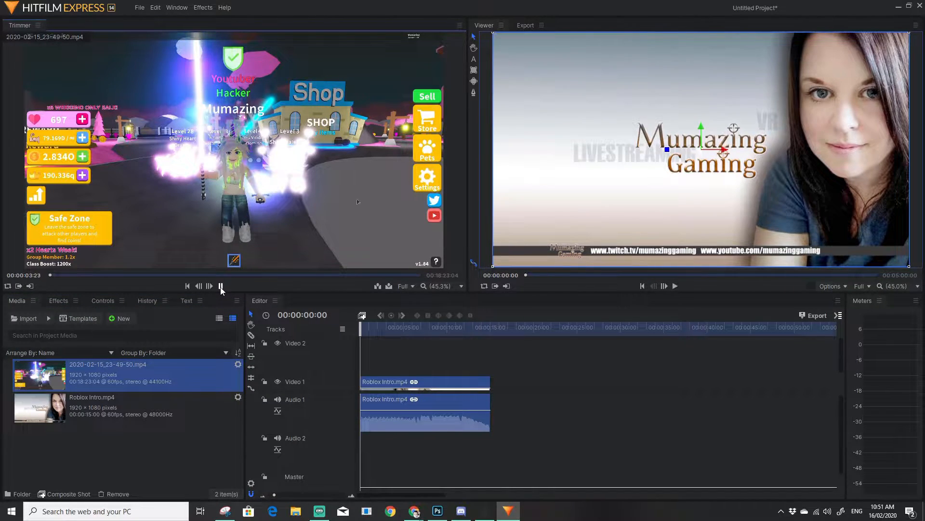
left_click(220, 286)
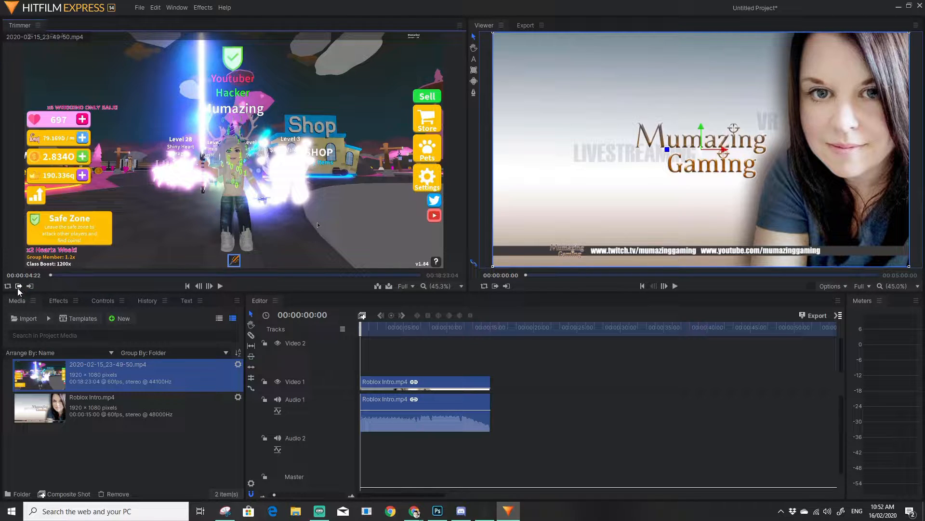
left_click_drag(51, 274, 32, 285)
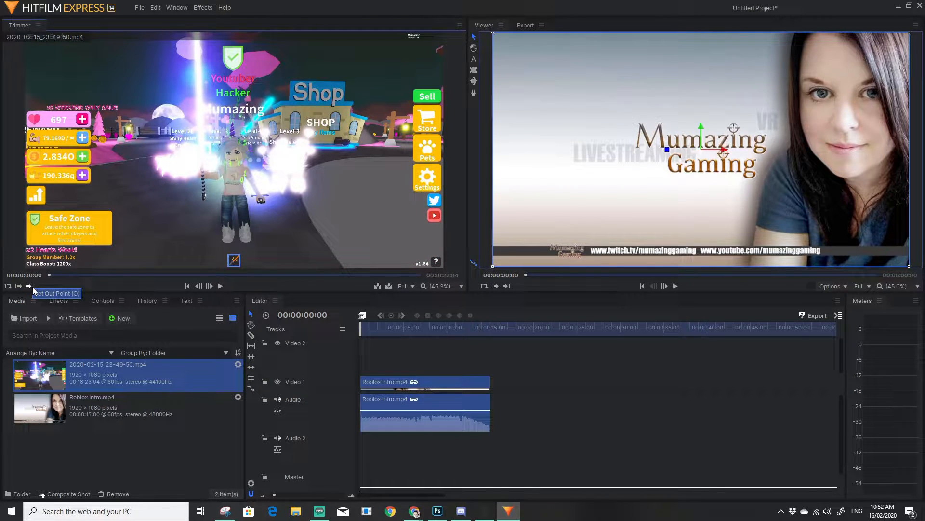
Step: Place the gameplay recording on the Video 1 track directly after the intro clip and play back the end of the intro
mouse_move(174, 262)
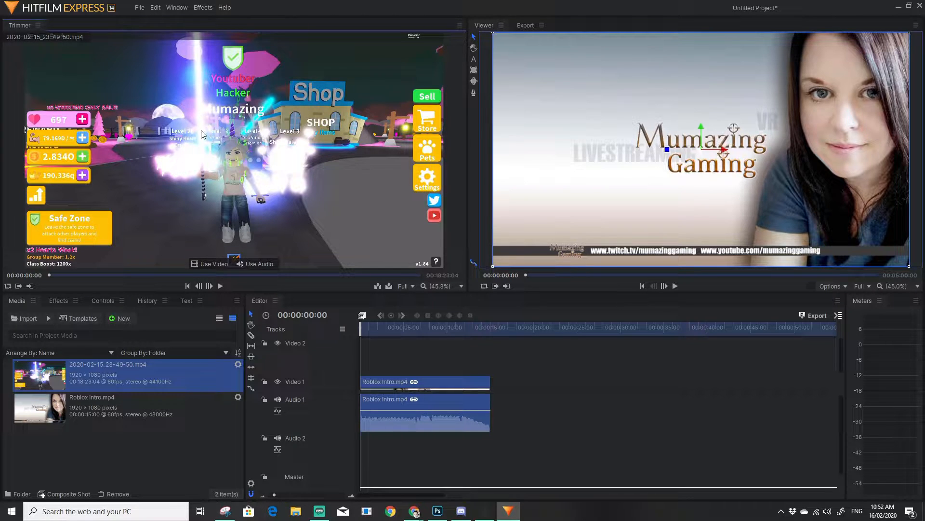
left_click_drag(202, 134, 507, 374)
left_click_drag(215, 262, 503, 396)
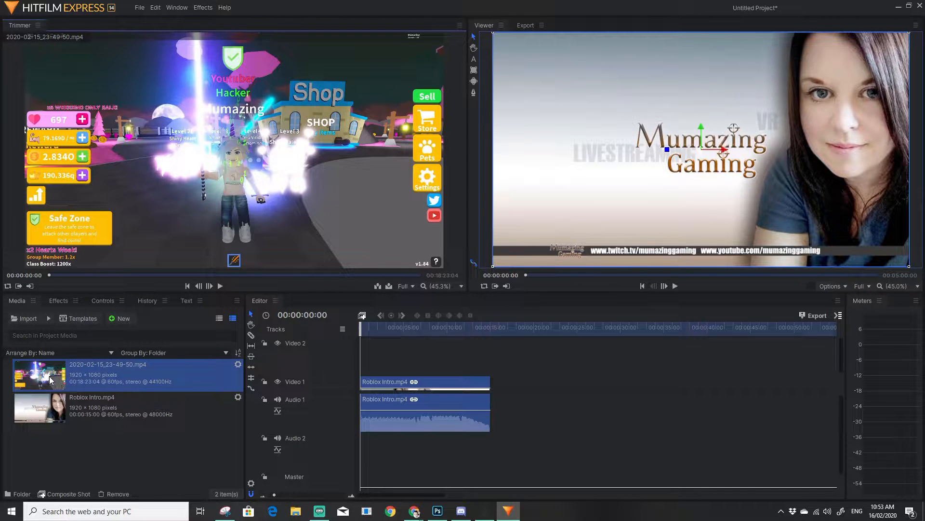
left_click_drag(48, 380, 488, 392)
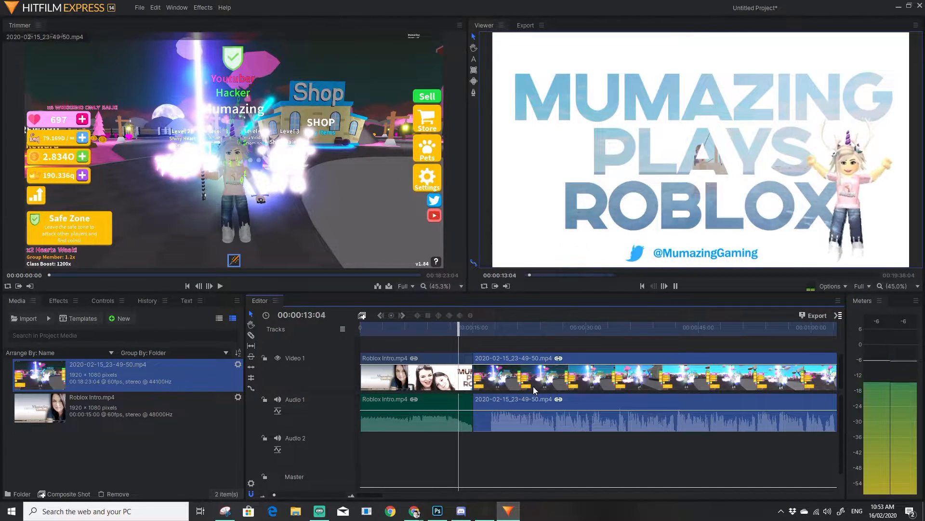
key("space")
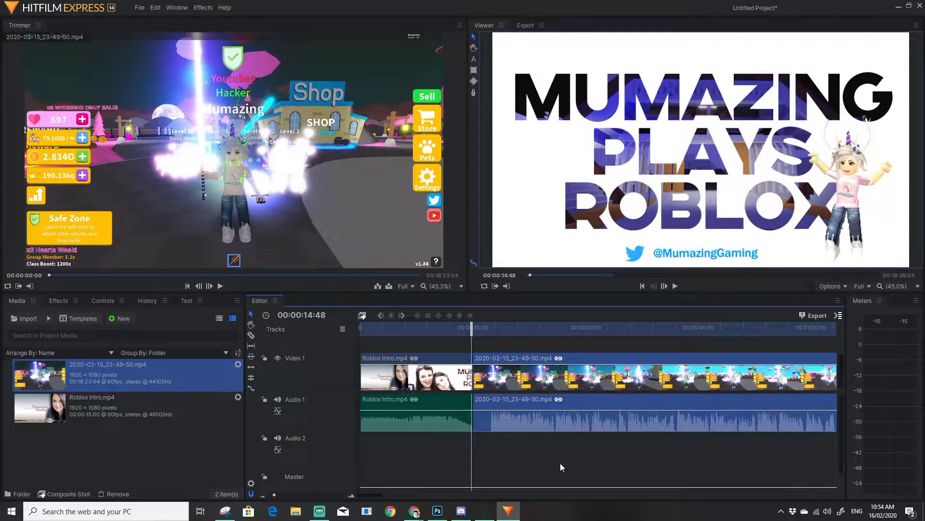
Step: Import RetroVision - Cake [NCS Release] from the Music folder and place it on the Audio 2 track at the playhead
left_click(19, 304)
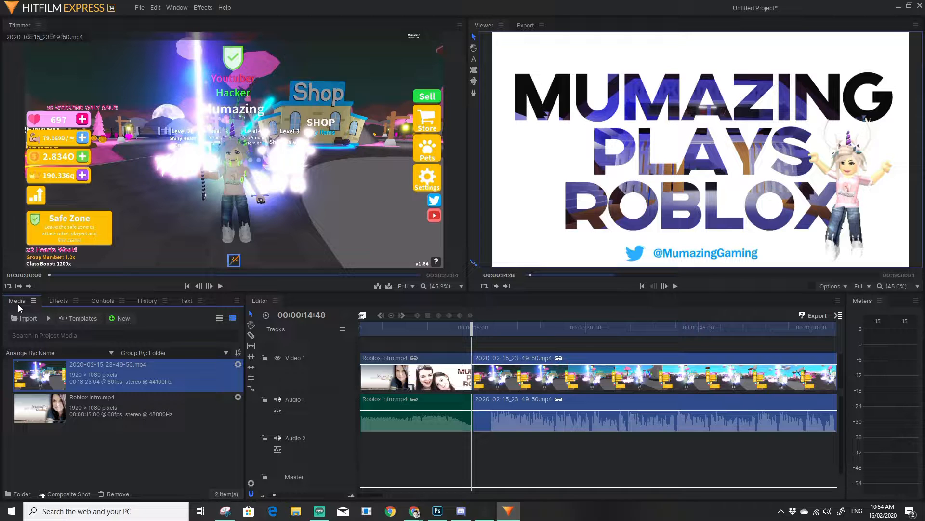
left_click(24, 319)
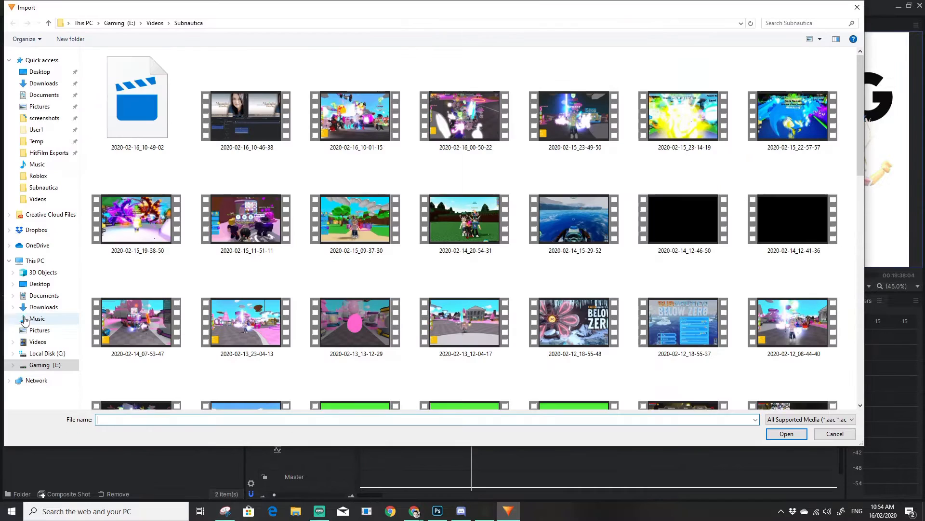
left_click(41, 170)
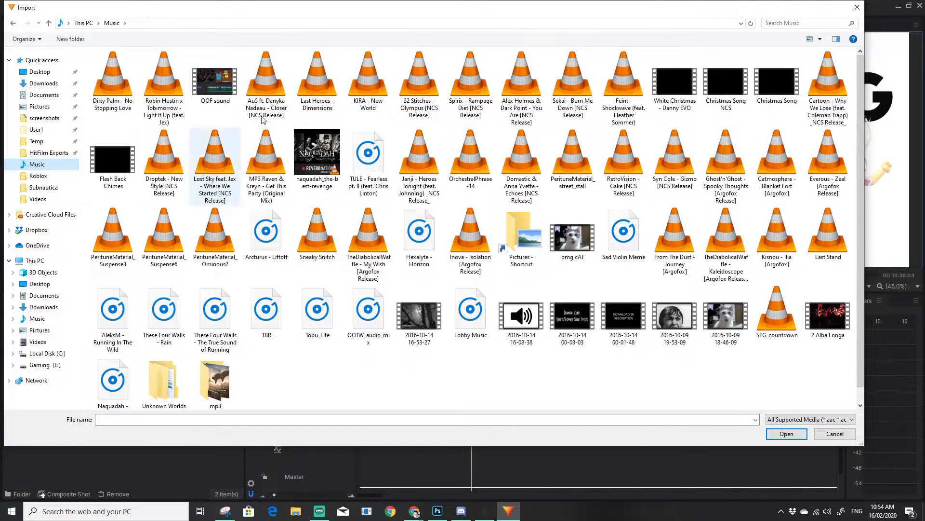
left_click(644, 195)
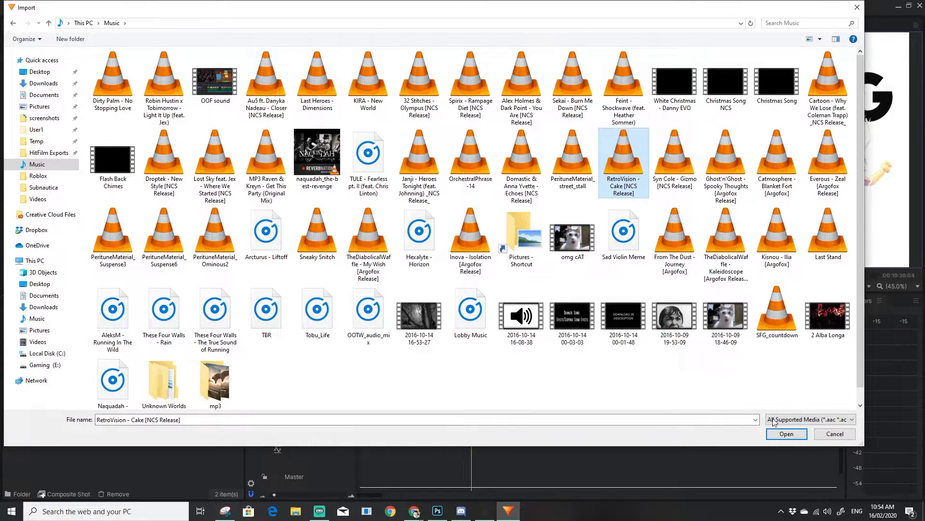
left_click(783, 433)
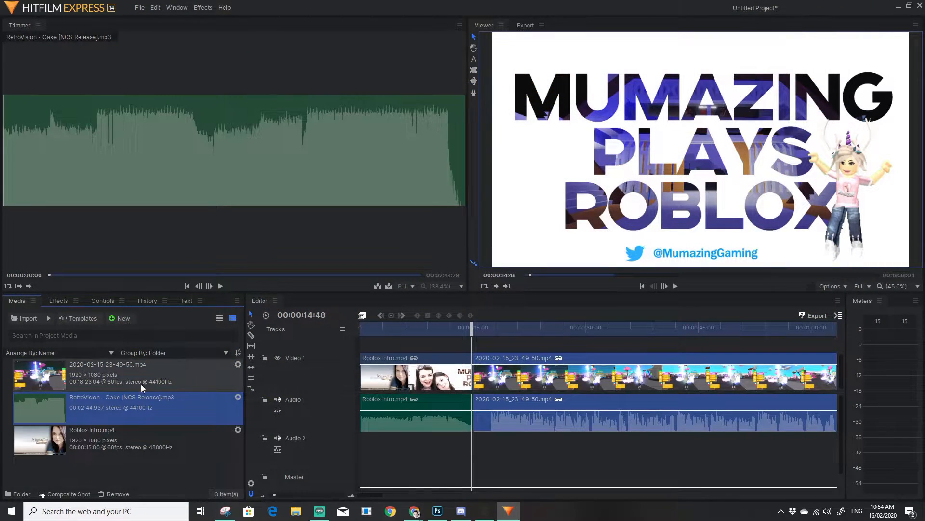
left_click_drag(36, 410, 470, 446)
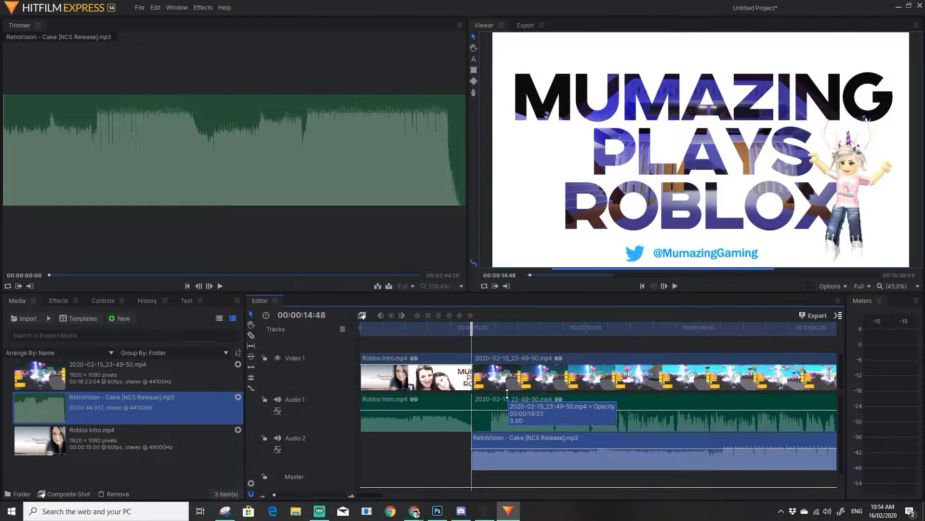
Step: Lower the level of the RetroVision - Cake music clip on Audio 2 to -10.67
left_click_drag(506, 402, 507, 360)
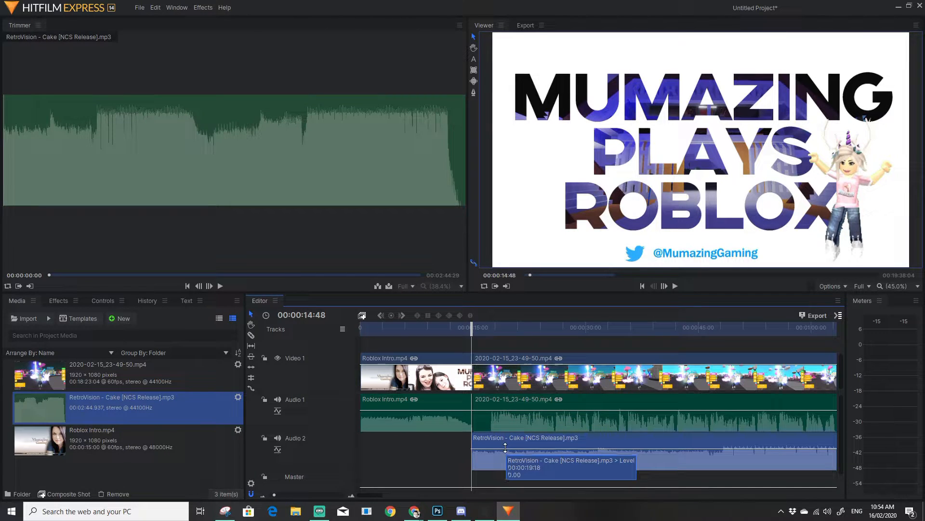
left_click_drag(506, 448, 505, 452)
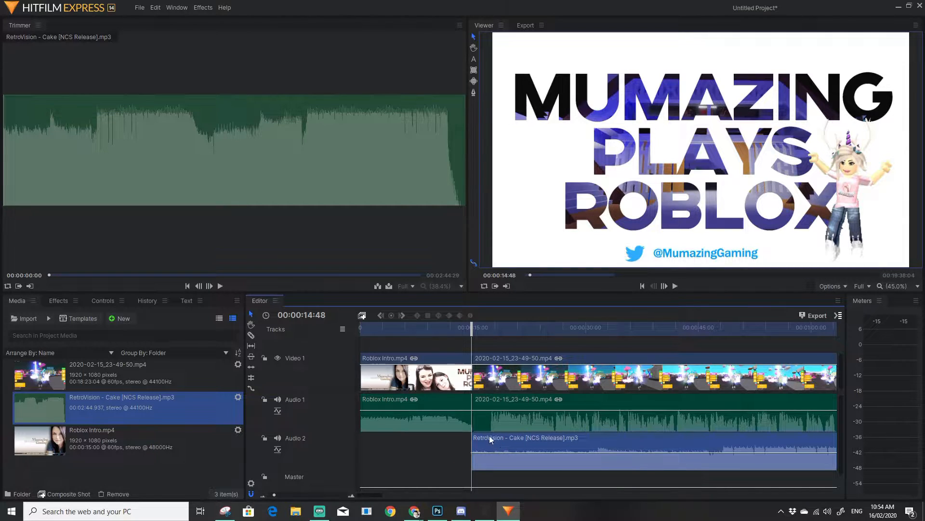
Step: Play back the transition from intro to gameplay and lower the music clip's level to -16.00
left_click_drag(471, 330, 465, 330)
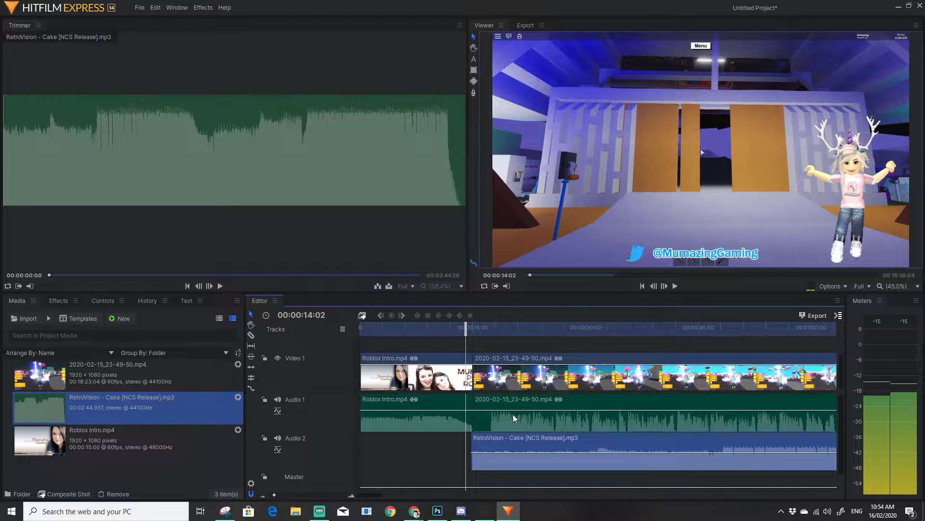
key("space")
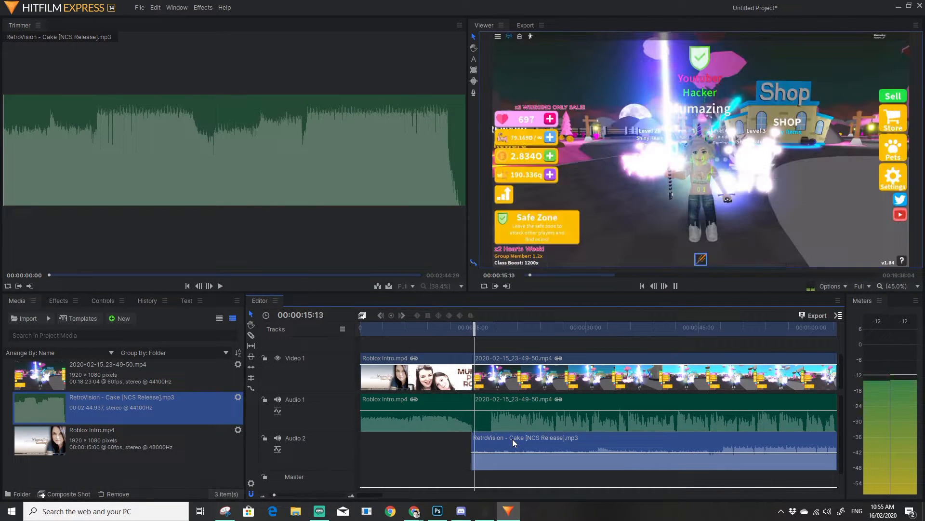
key("space")
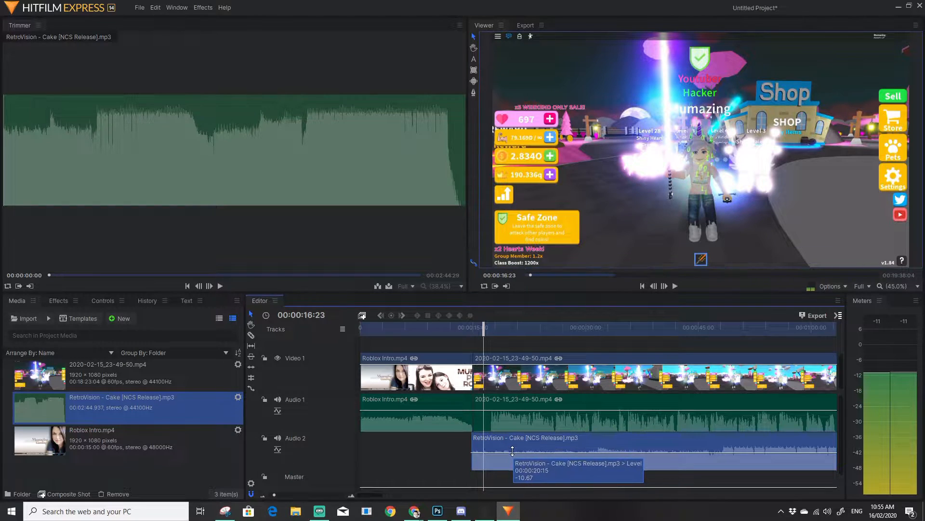
left_click_drag(512, 454, 513, 456)
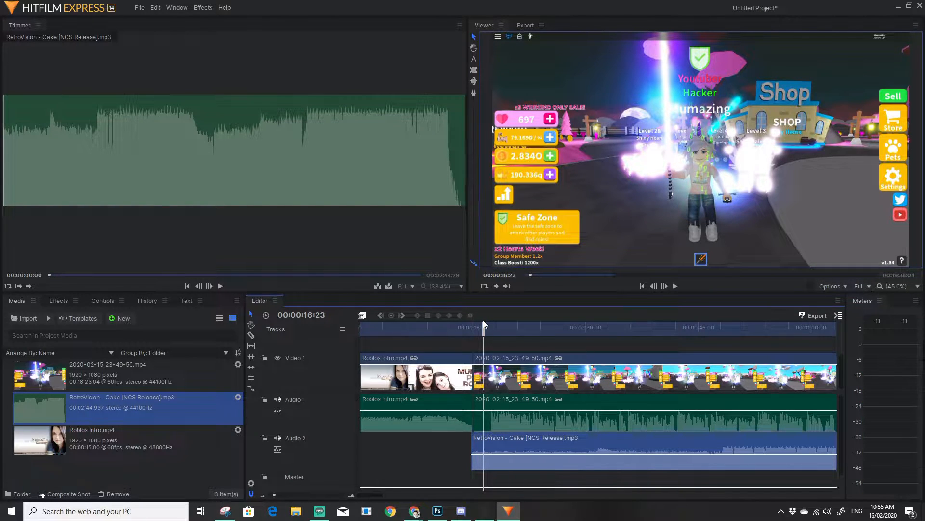
Step: Replay the transition from just before the intro's end and lower the music clip's level to -21.33
left_click_drag(482, 328, 458, 328)
key("space")
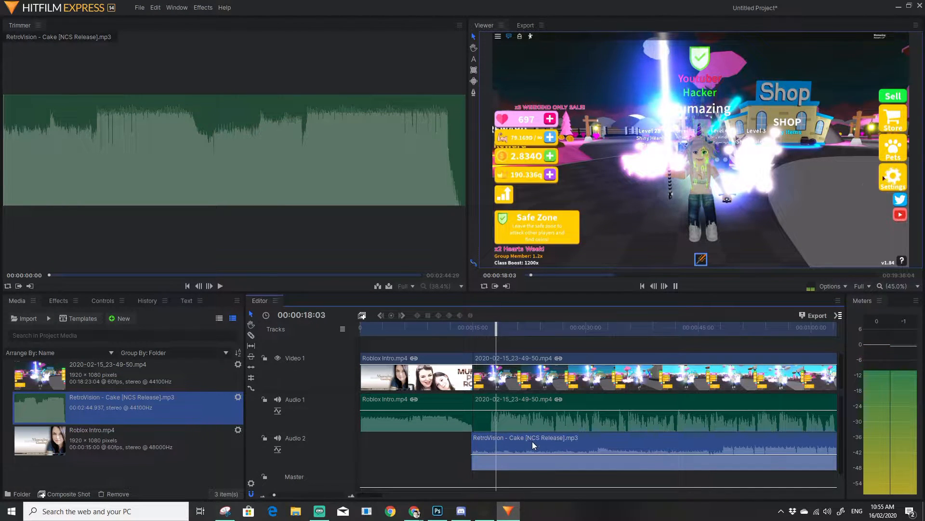
key("space")
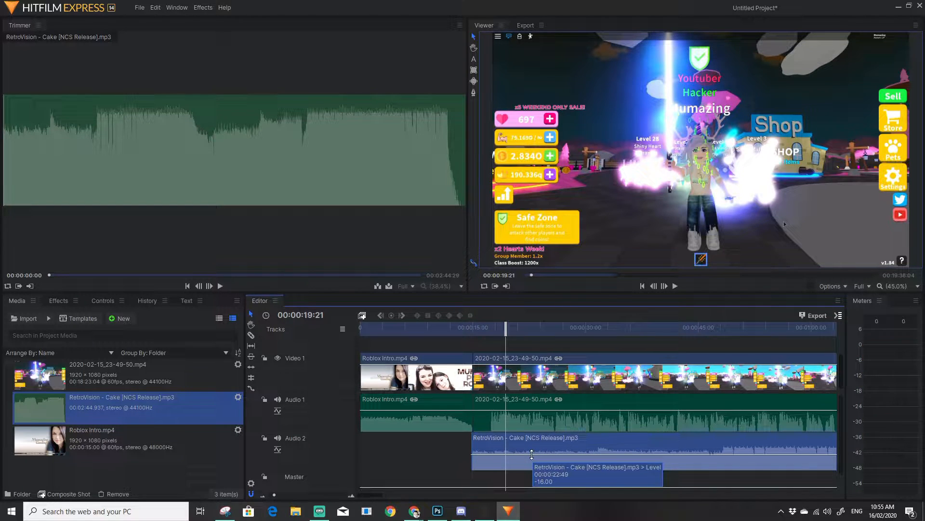
left_click_drag(532, 454, 532, 456)
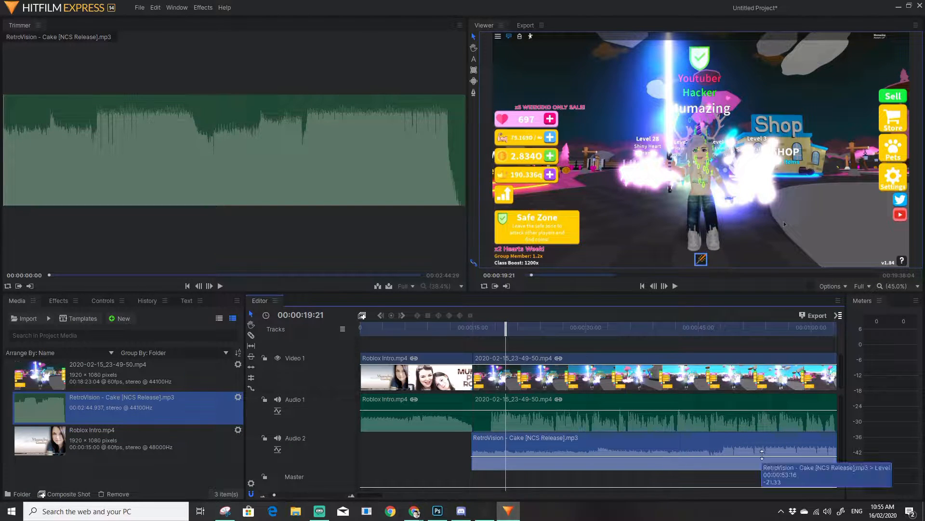
Step: Replay the transition from just before the intro's end and lower the gameplay clip's audio level to -2.67
left_click_drag(506, 332, 460, 332)
key("space")
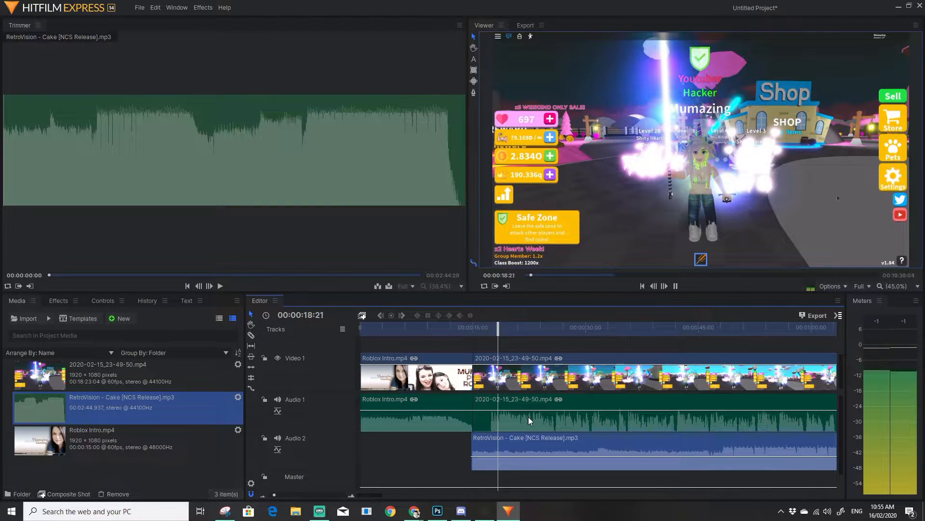
key("space")
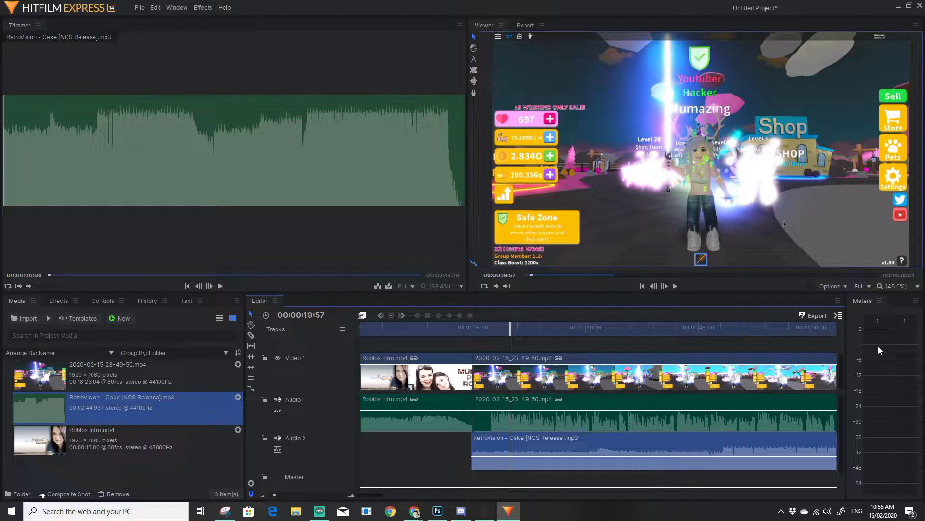
key("space")
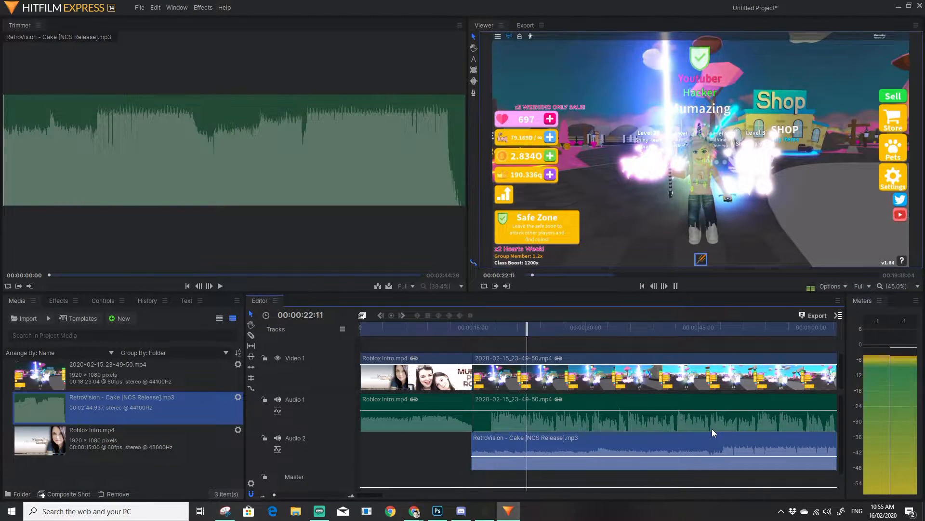
key("space")
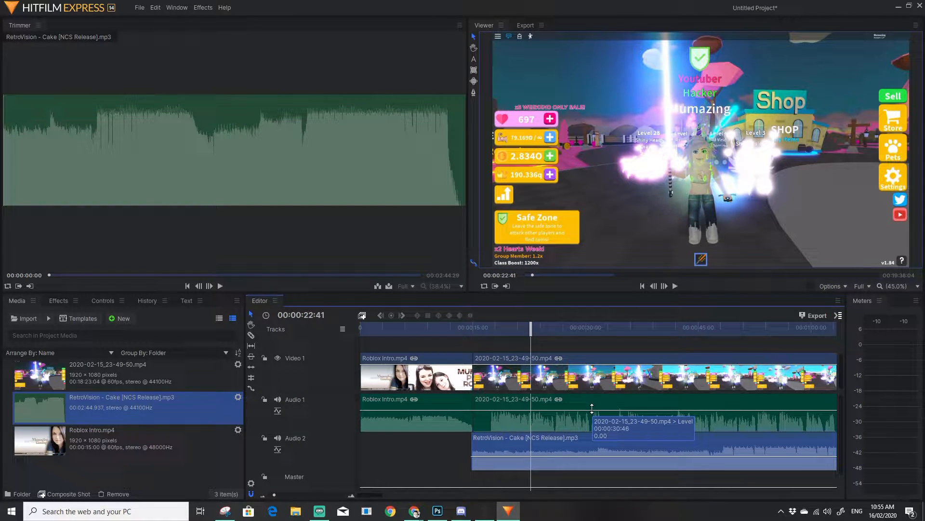
left_click_drag(596, 409, 595, 412)
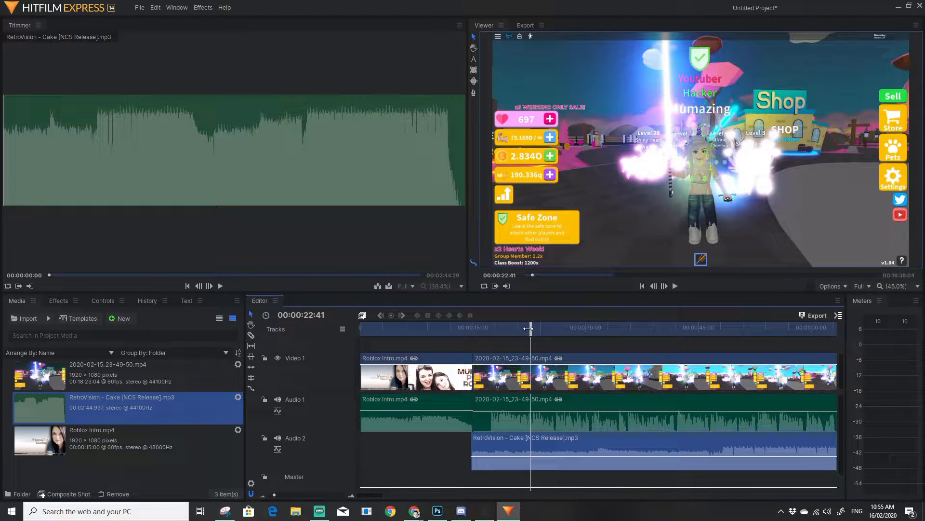
Step: Play back the intro-to-gameplay transition and the louder music passage from 00:00:48:35 to check the balance between voice and music
left_click_drag(531, 328, 452, 329)
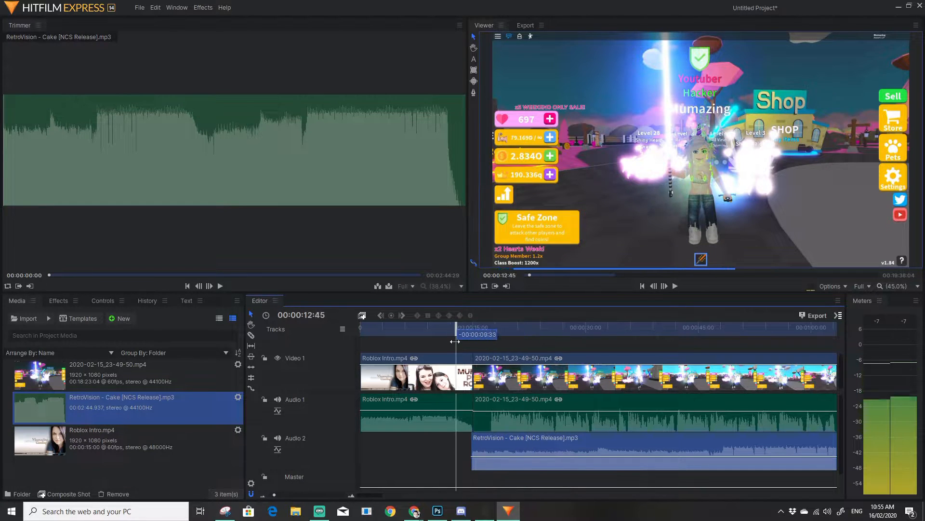
key("space")
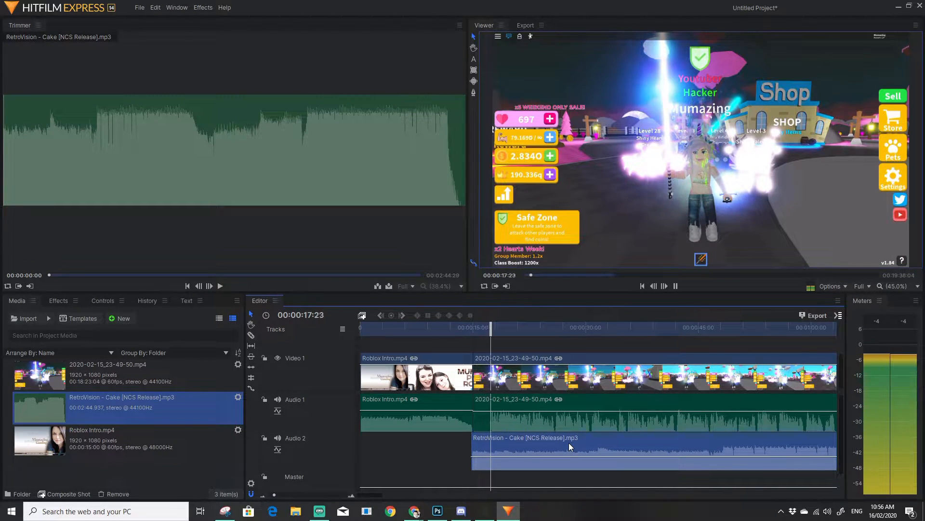
key("space")
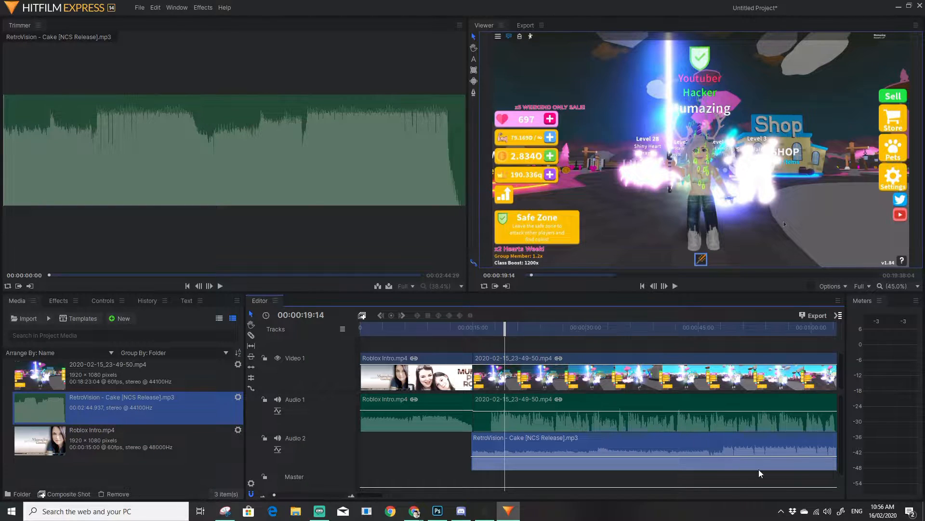
left_click_drag(505, 332, 725, 386)
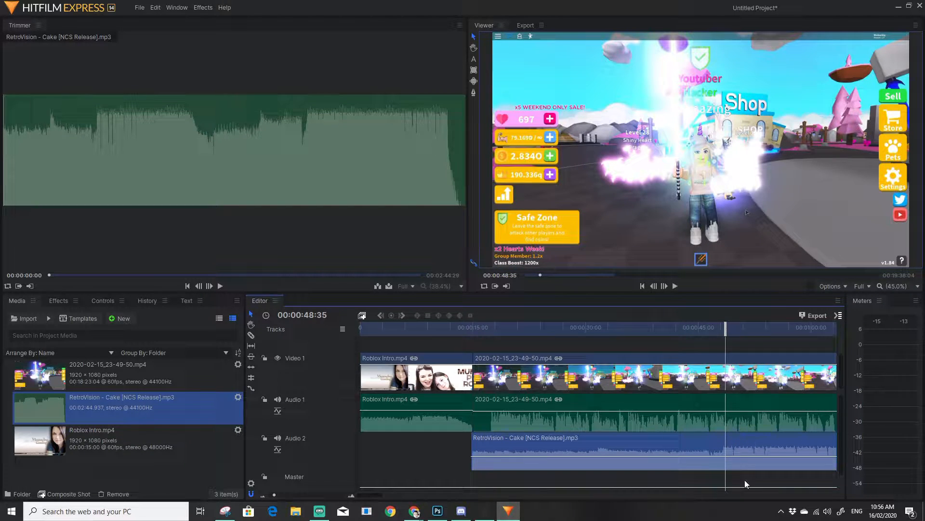
key("space")
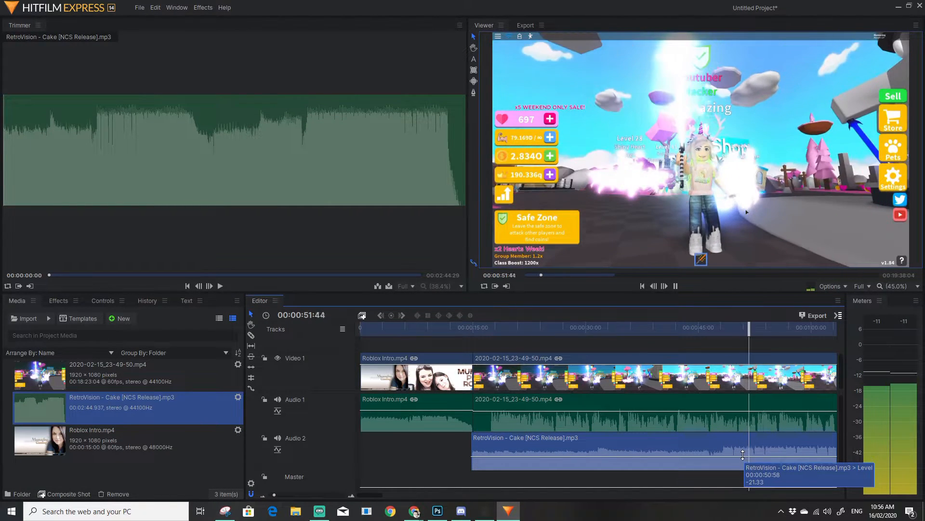
key("space")
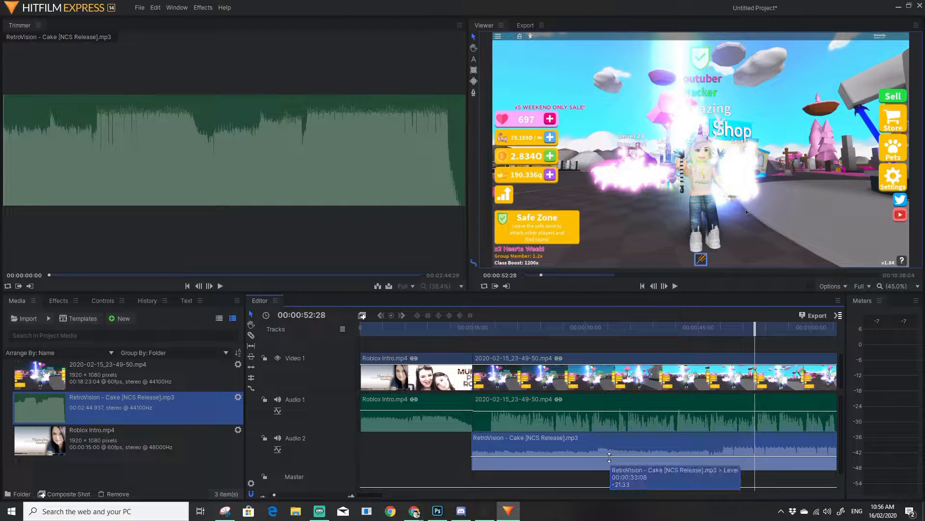
left_click_drag(752, 332, 461, 332)
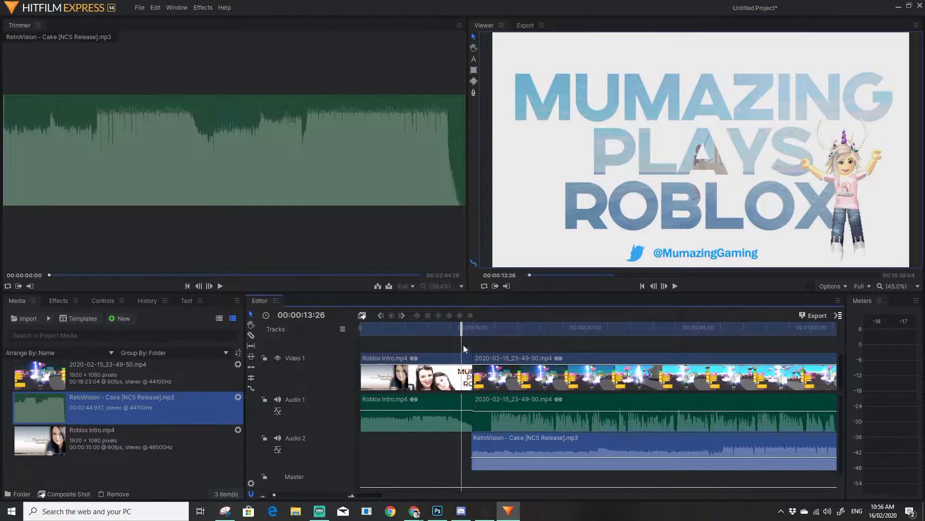
key("space")
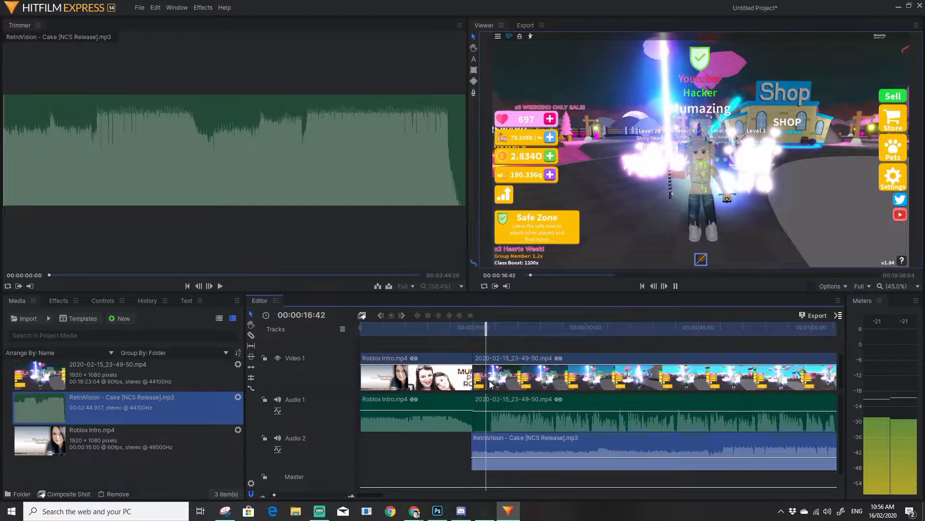
key("space")
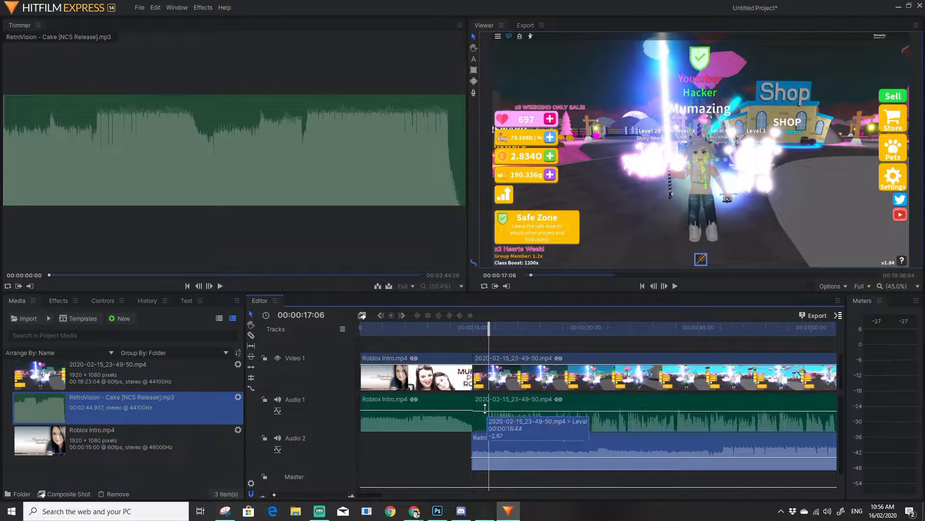
Step: Slice the gameplay clip and its linked audio at 00:00:16:16, just before the speech begins
left_click_drag(490, 333, 483, 332)
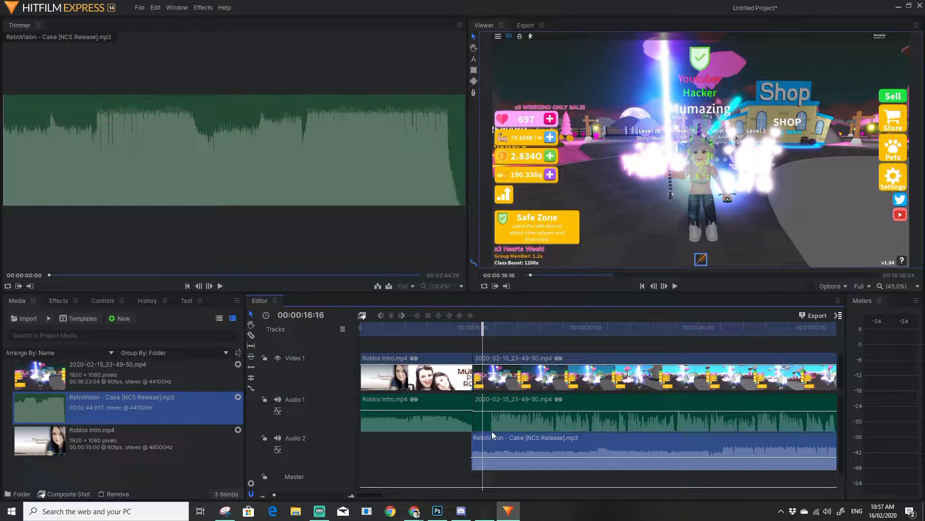
key("c")
left_click(486, 423)
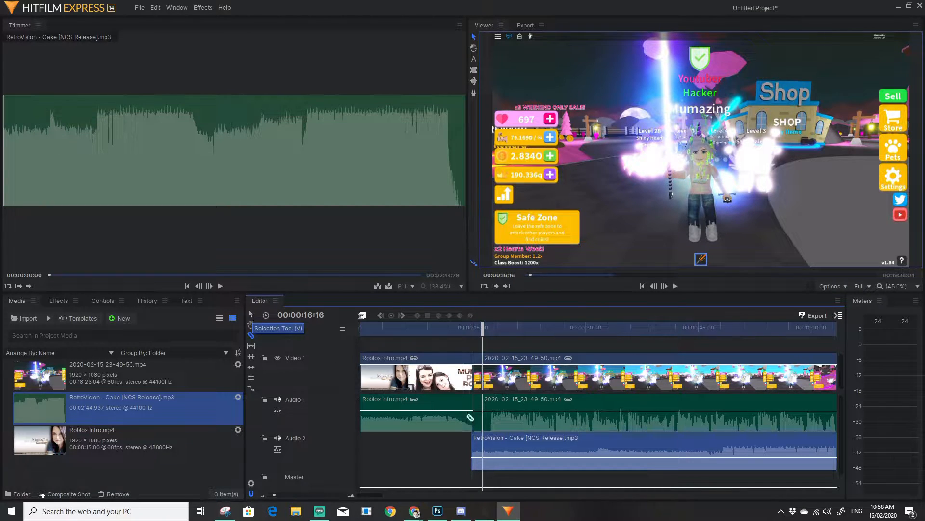
key("v")
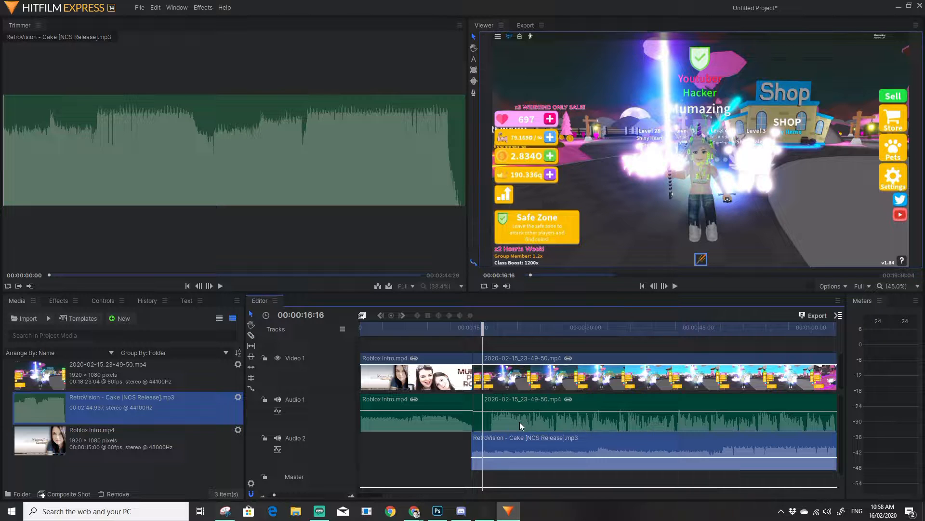
Step: Ripple delete the short silent gameplay piece between the intro and the cut at 00:00:16:16
left_click(477, 423)
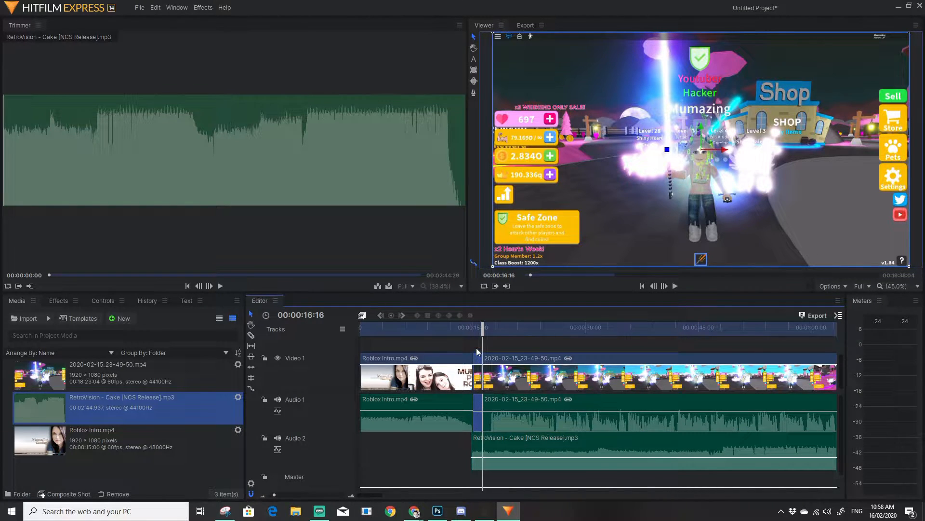
right_click(478, 421)
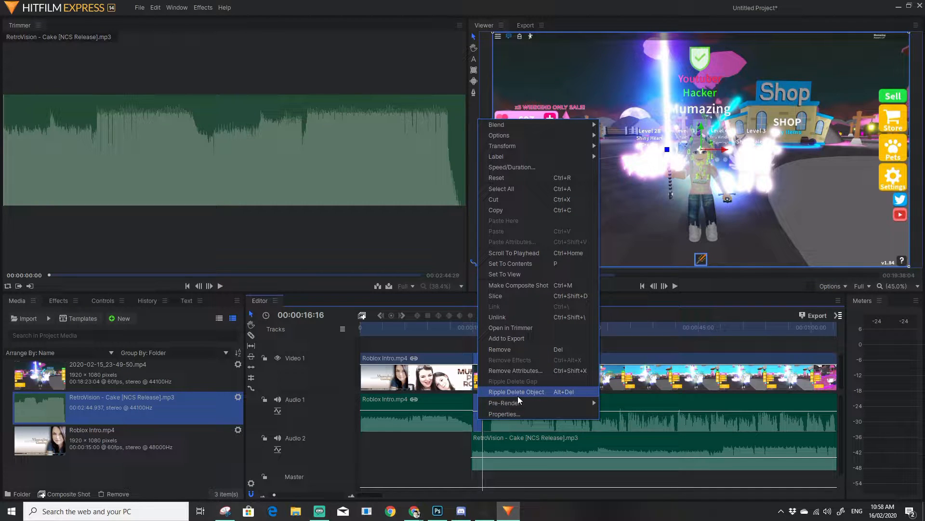
left_click(530, 392)
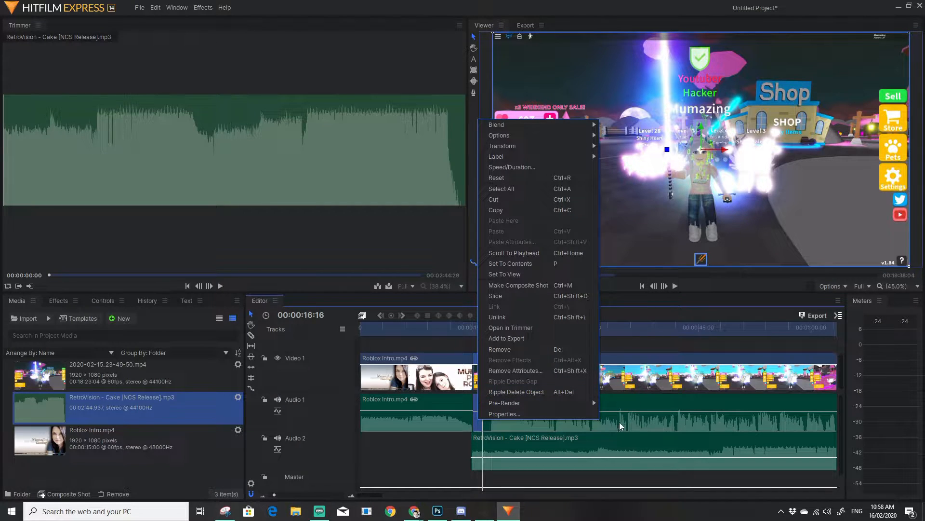
left_click(475, 422)
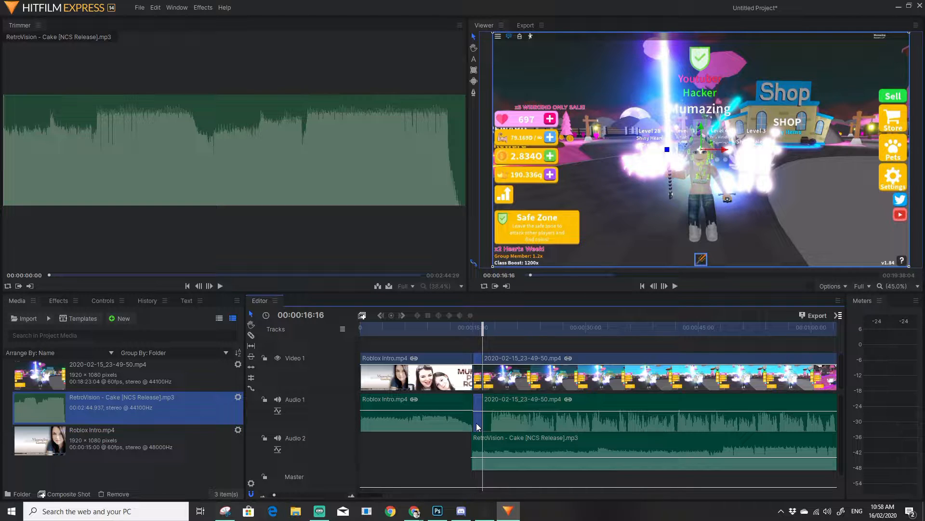
key("shift+Delete")
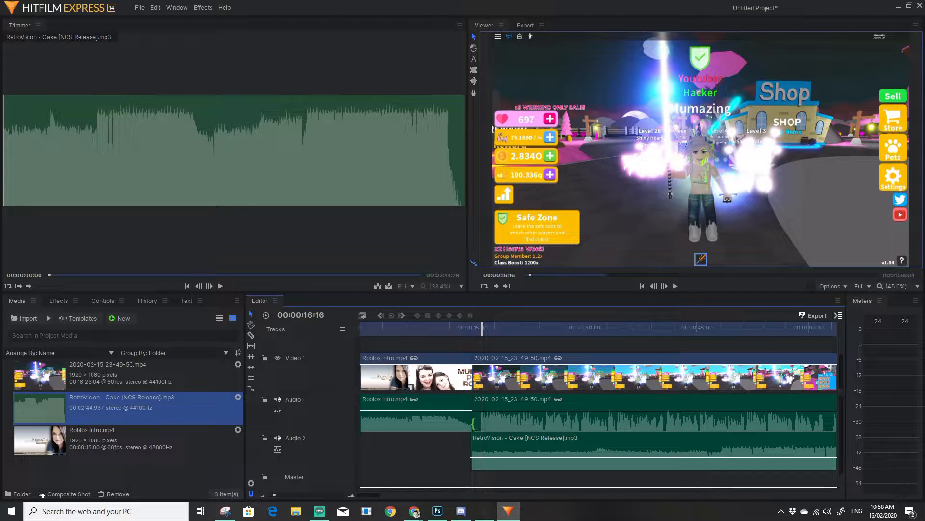
right_click(479, 427)
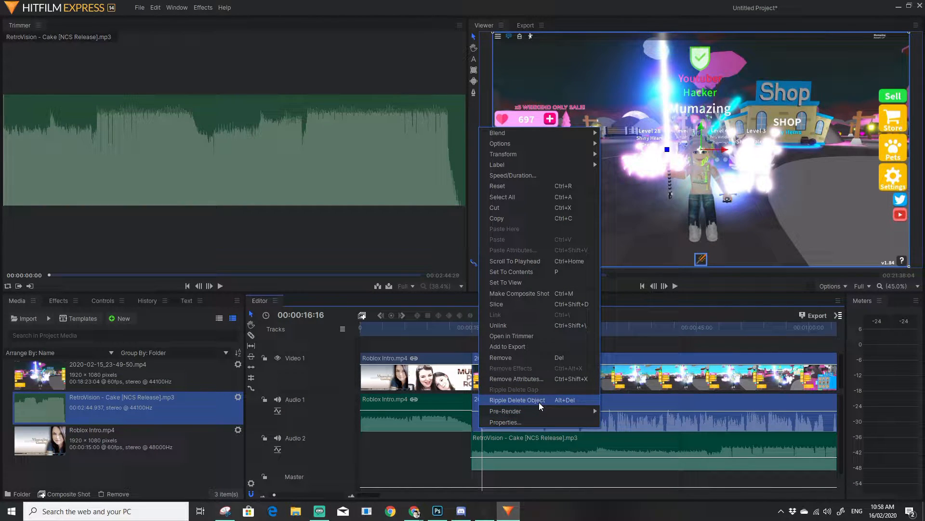
left_click(545, 480)
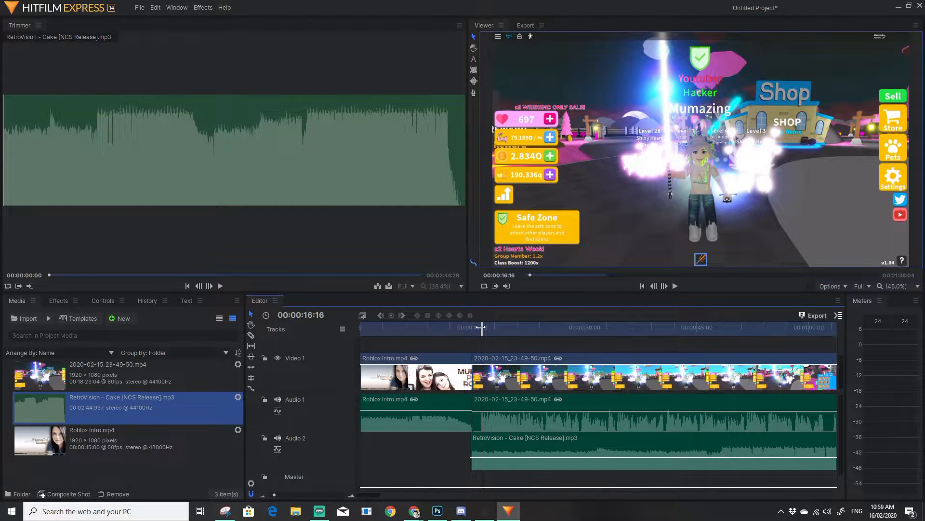
Step: Play the timeline from 00:00:13:49 to check the new join and listen for mistakes in the gameplay commentary
left_click_drag(482, 325, 463, 326)
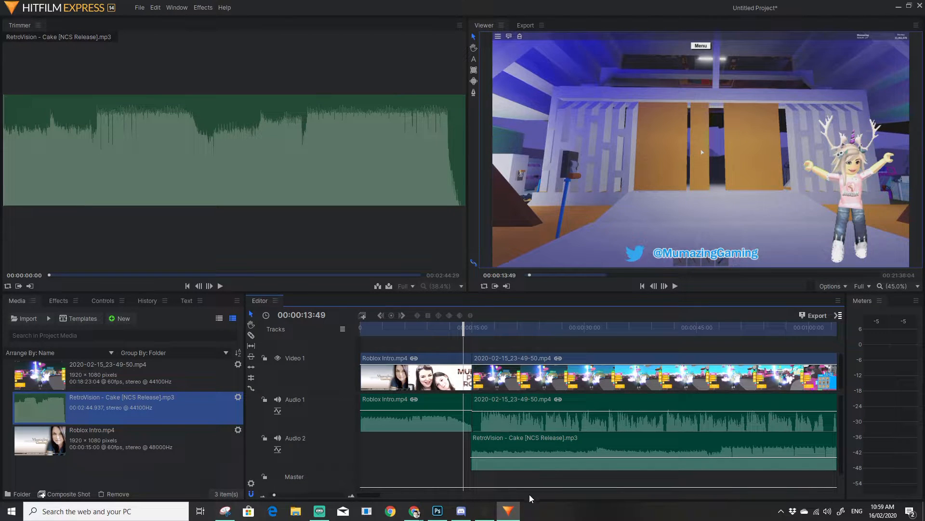
key("space")
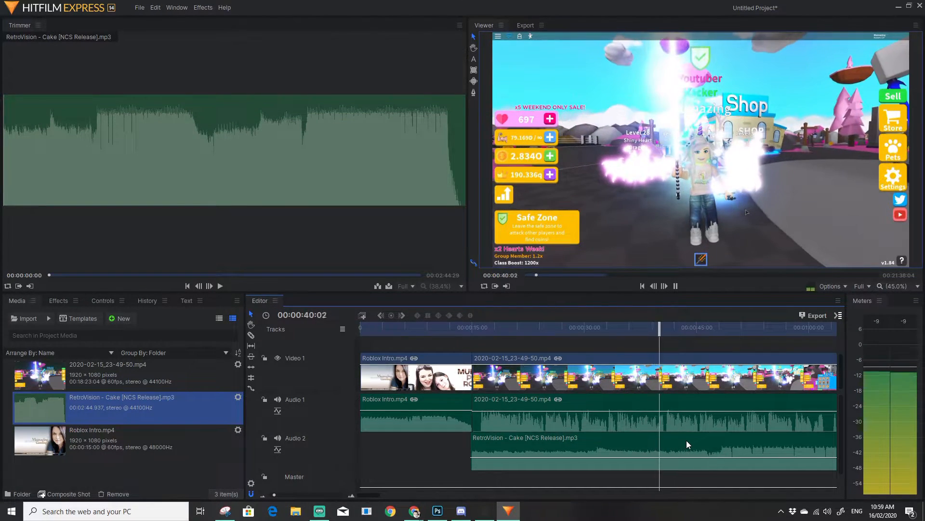
key("space")
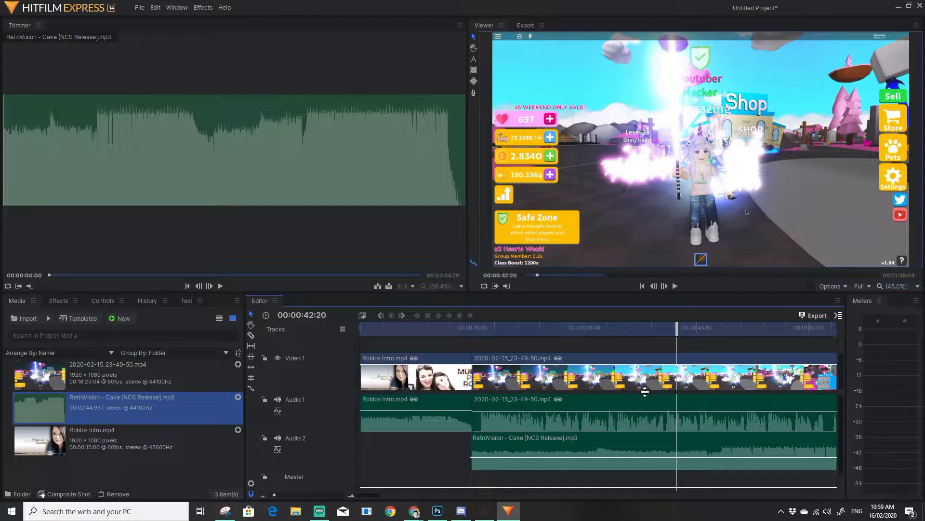
Step: Locate the unwanted sound near 41 seconds and slice the gameplay clip at 00:00:40:53 and 00:00:41:13
left_click_drag(683, 327, 666, 328)
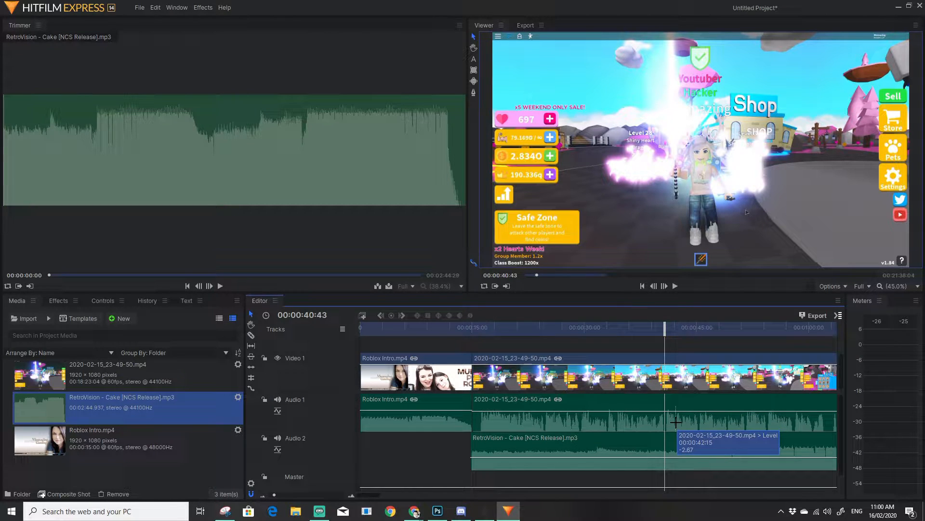
scroll(677, 421, "up", 10)
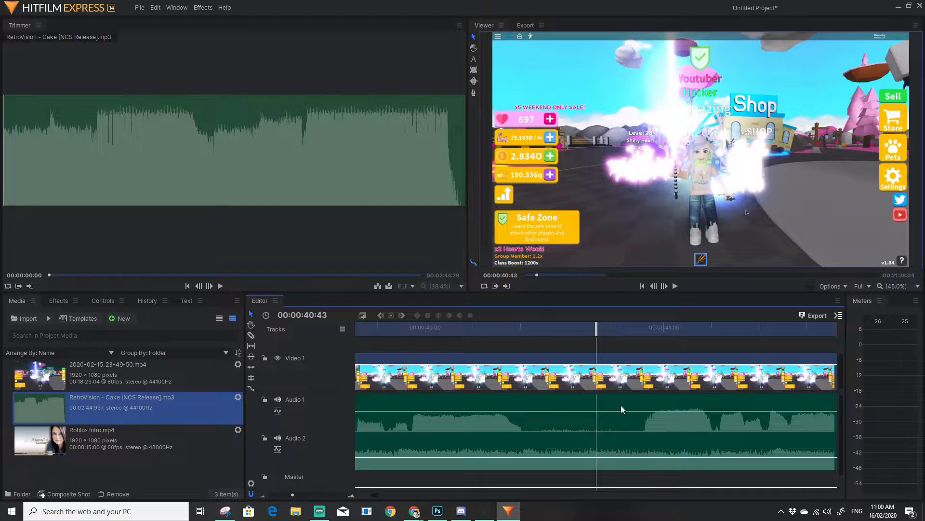
left_click_drag(599, 329, 409, 328)
key("space")
key("space")
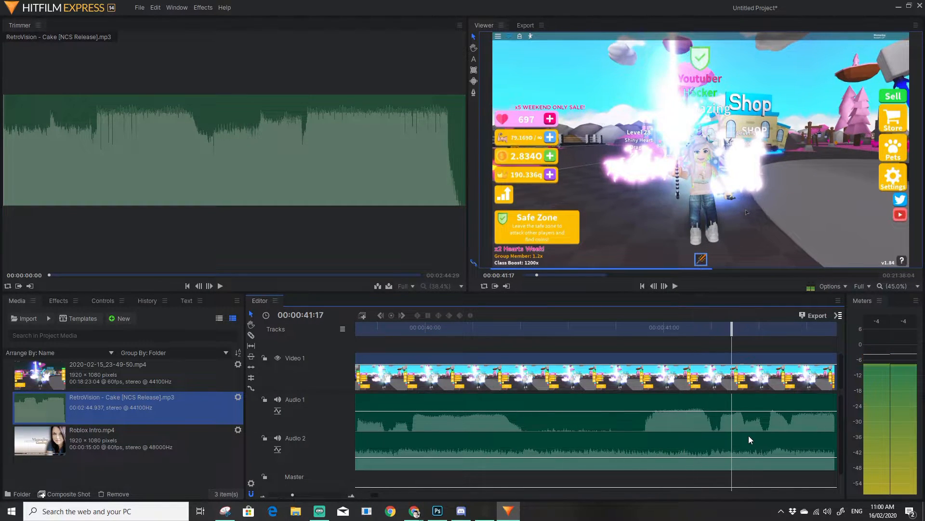
left_click_drag(731, 329, 634, 365)
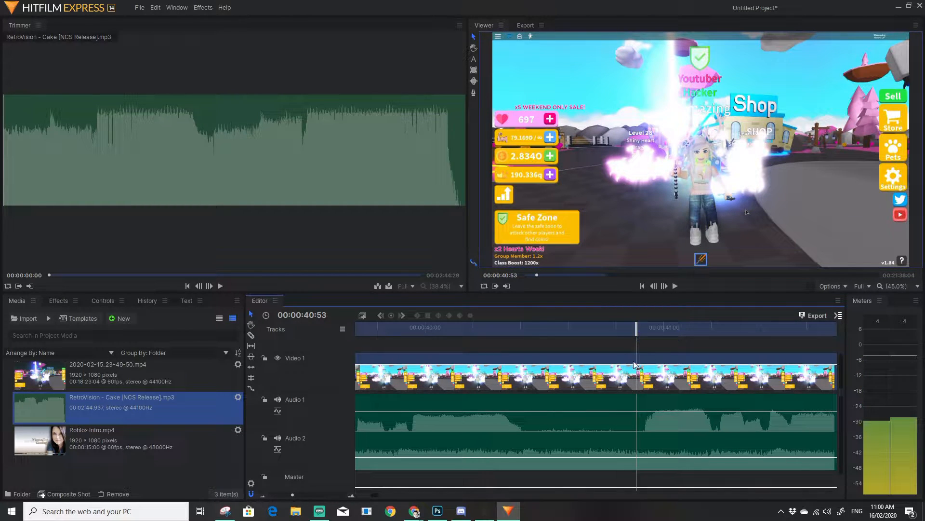
left_click(639, 421)
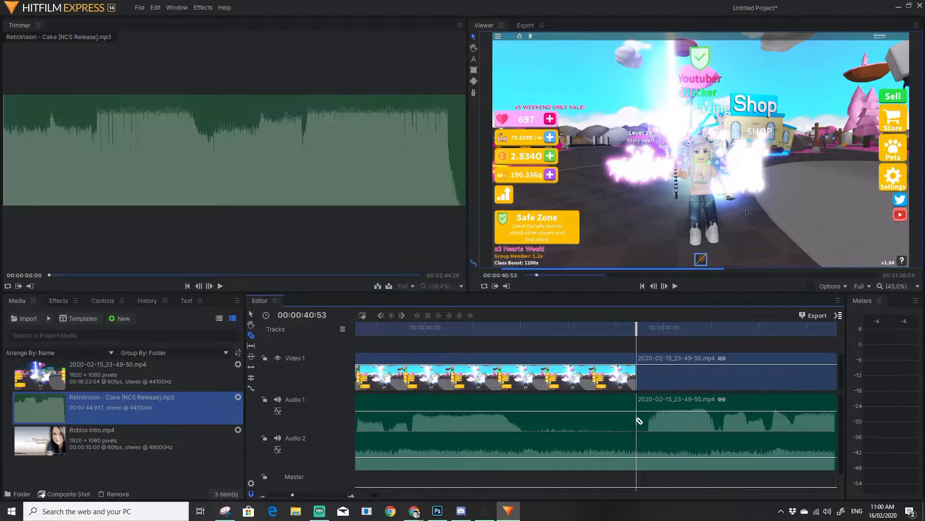
left_click_drag(636, 327, 716, 361)
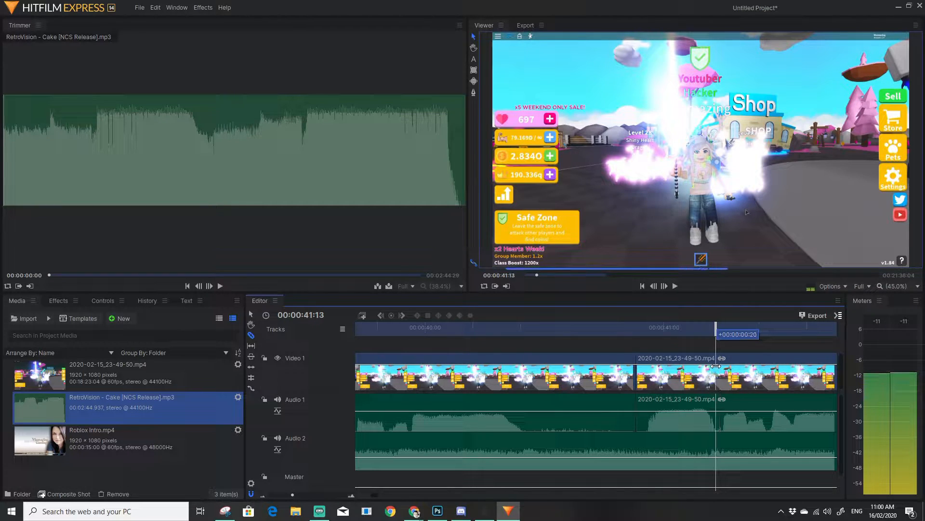
left_click(718, 420)
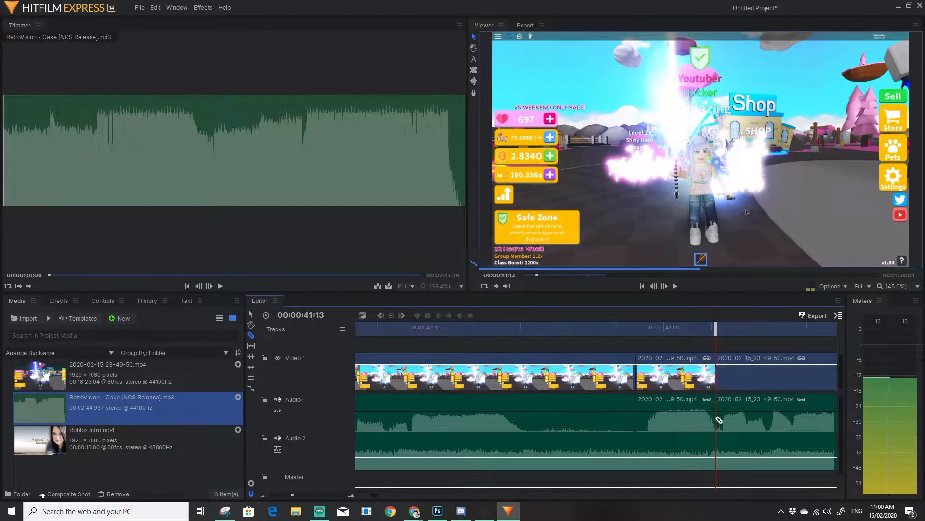
Step: Ripple delete the short gameplay piece between 00:00:40:53 and 00:00:41:13 and play the timeline across the new join
right_click(672, 378)
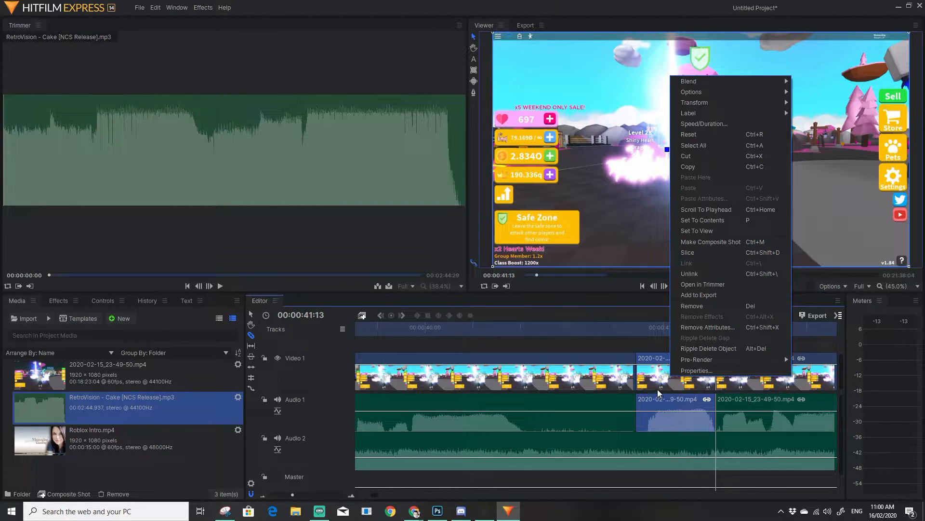
left_click(710, 348)
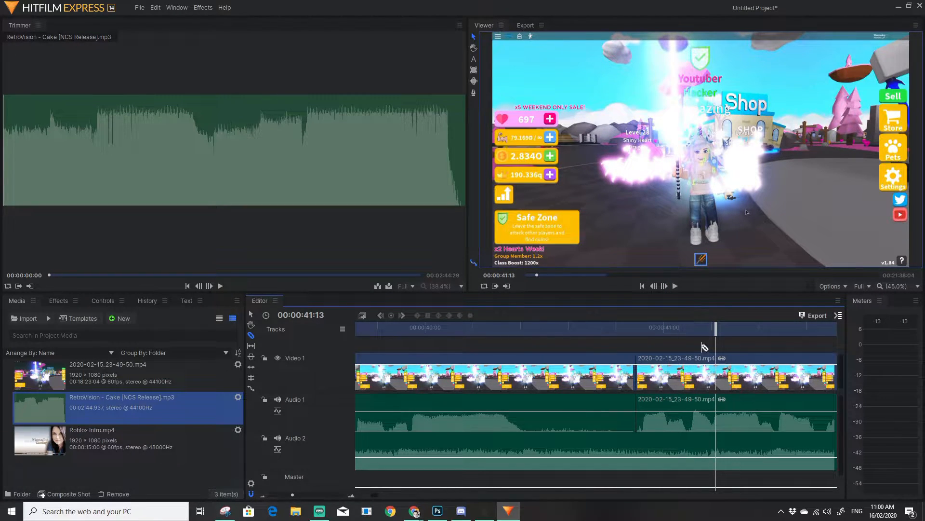
left_click_drag(715, 332, 388, 382)
key("space")
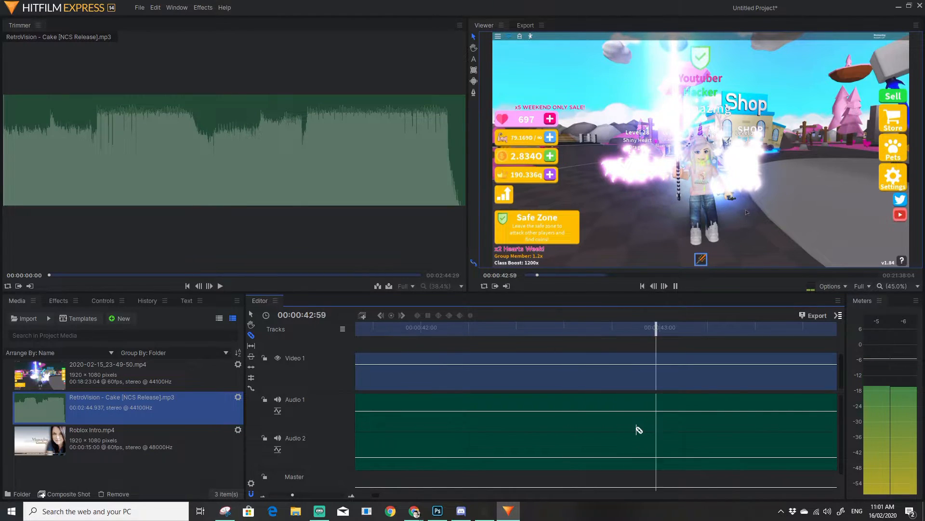
key("space")
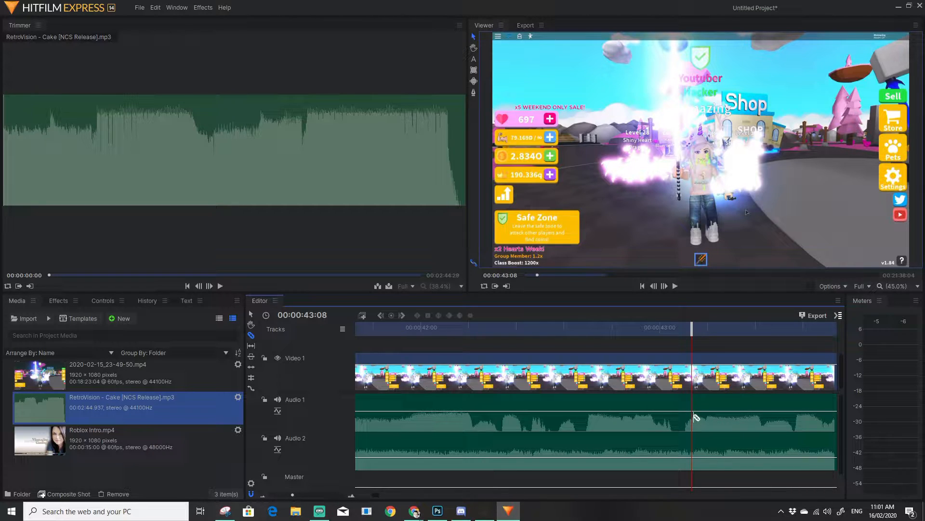
Step: Play the timeline on from about 39 seconds to past one minute, listening for the next mistake in the gameplay commentary
scroll(696, 417, "down", 2)
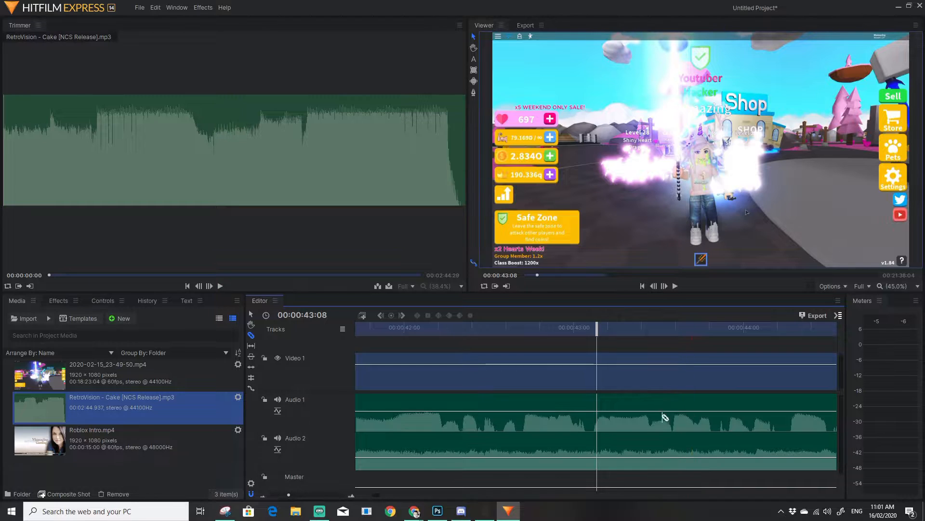
scroll(640, 415, "down", 1)
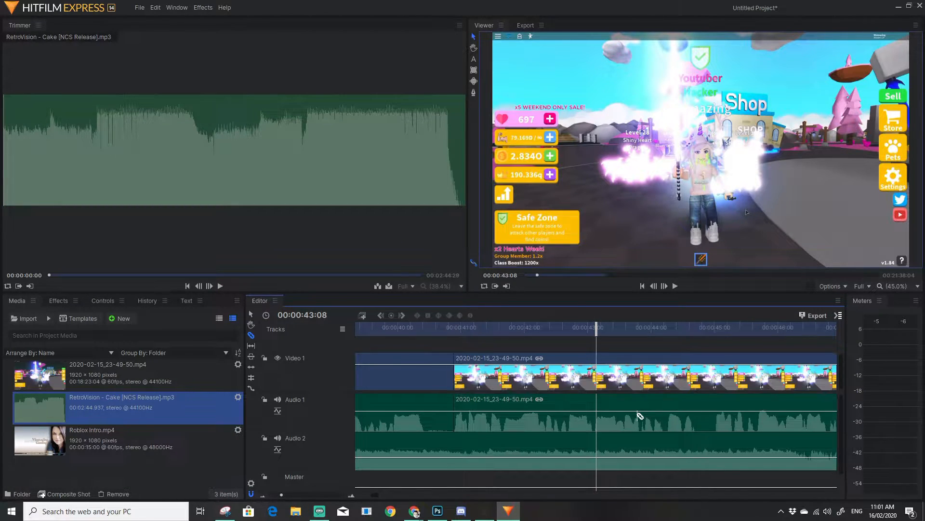
scroll(639, 414, "down", 2)
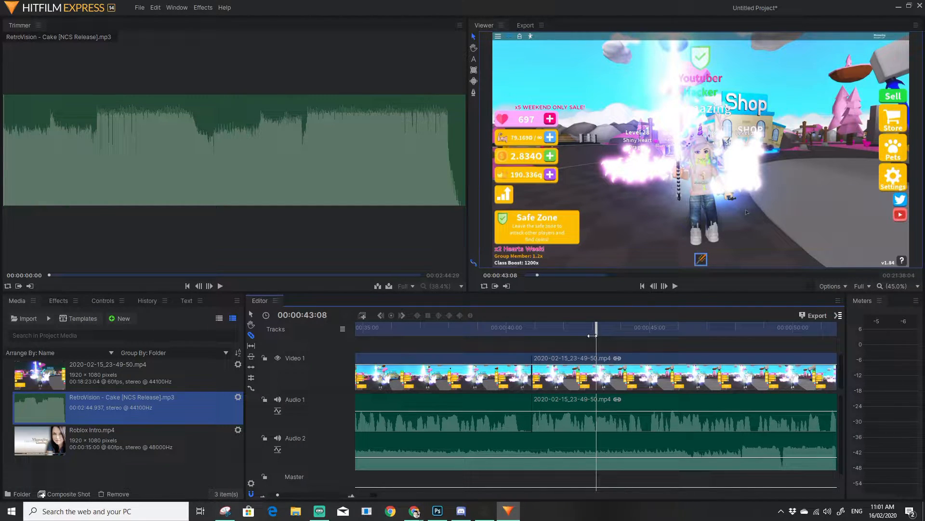
left_click_drag(595, 332, 491, 347)
key("space")
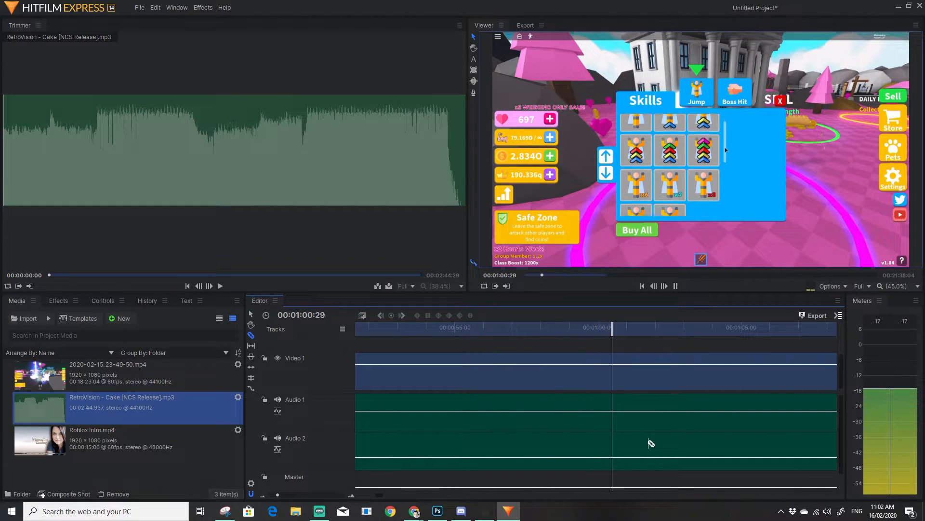
key("space")
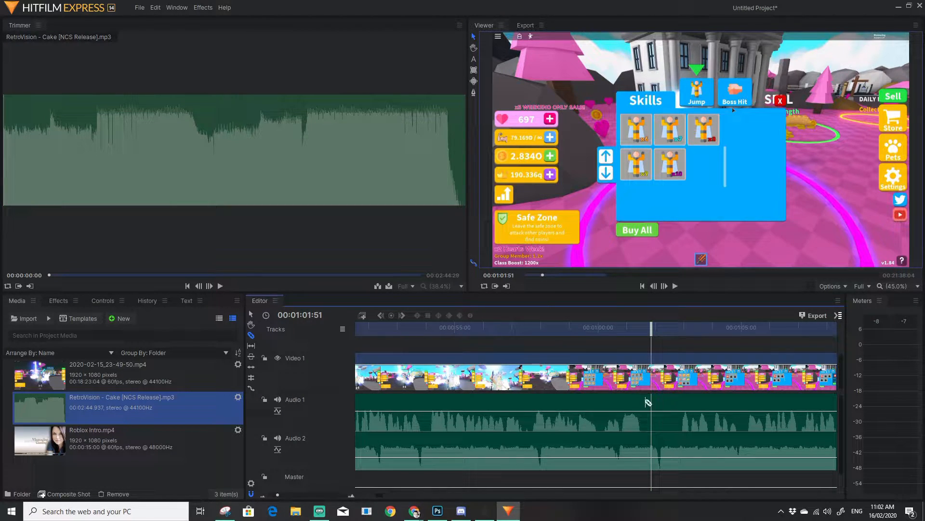
Step: Find the end of the unwanted section after one minute and slice the gameplay clip at 00:01:03:57
key("space")
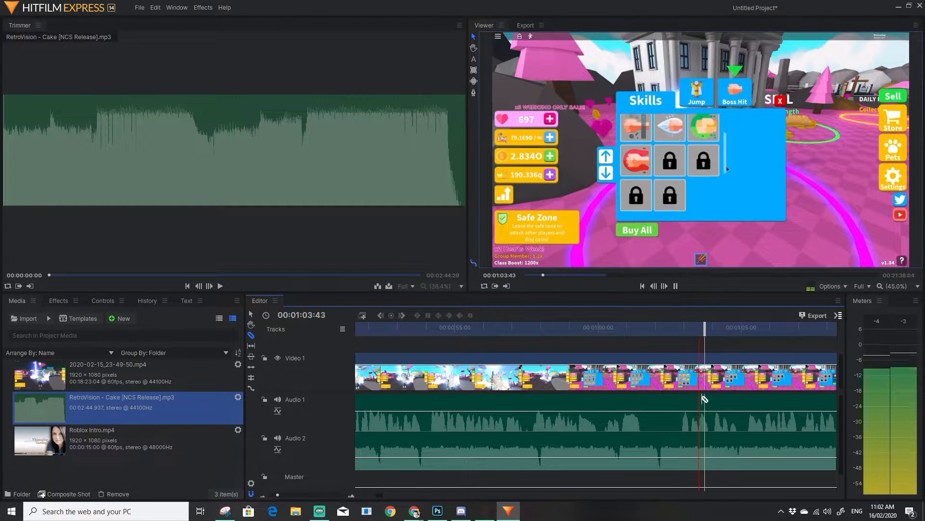
key("space")
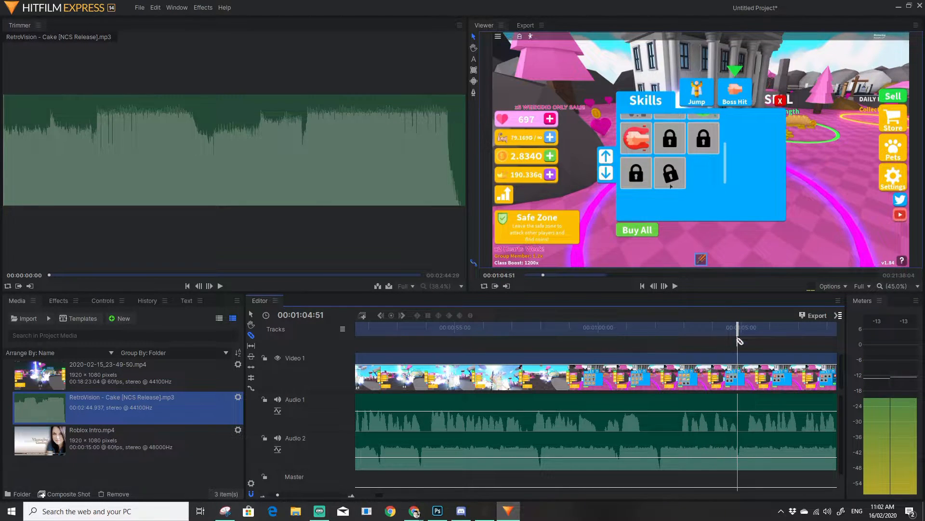
left_click_drag(737, 330, 711, 351)
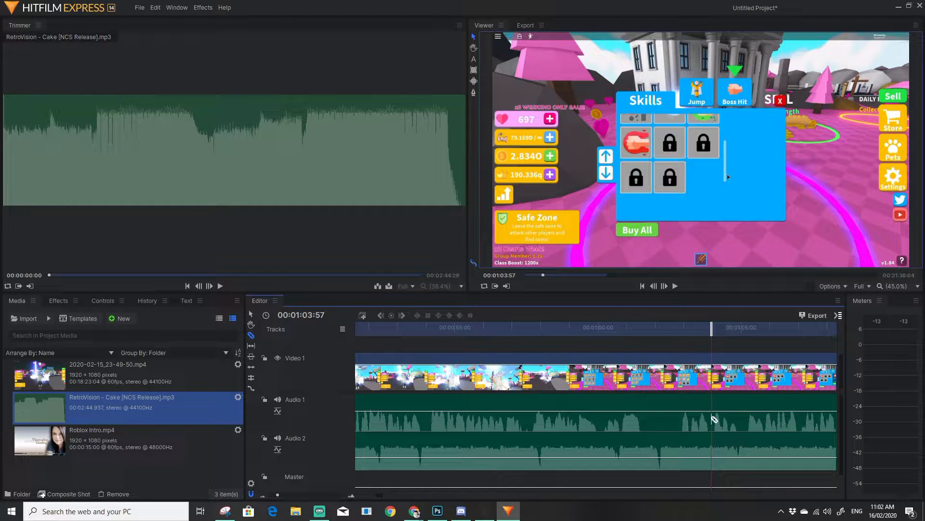
left_click(714, 419)
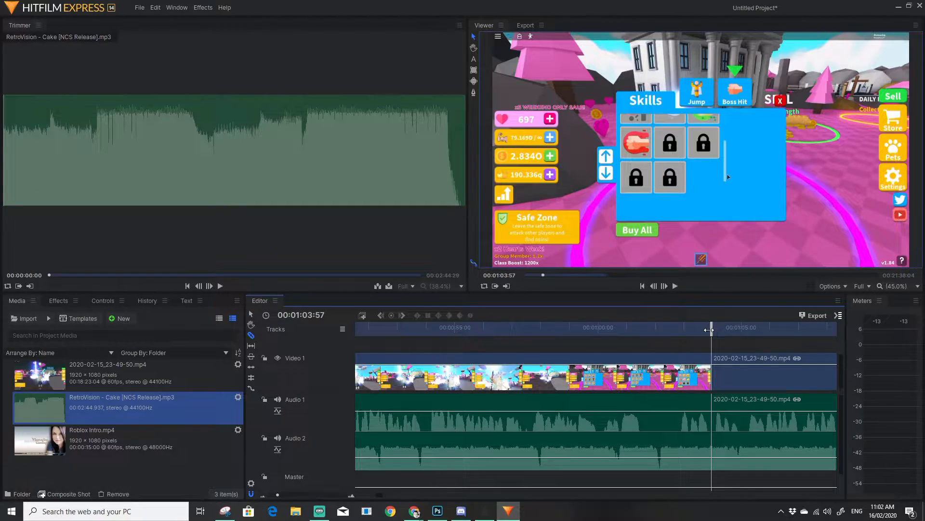
Step: Find the start of the unwanted section, slice the gameplay clip at 00:00:59:03 and ripple delete the piece up to 00:01:03:57
left_click_drag(711, 327, 597, 328)
left_click_drag(562, 371, 486, 379)
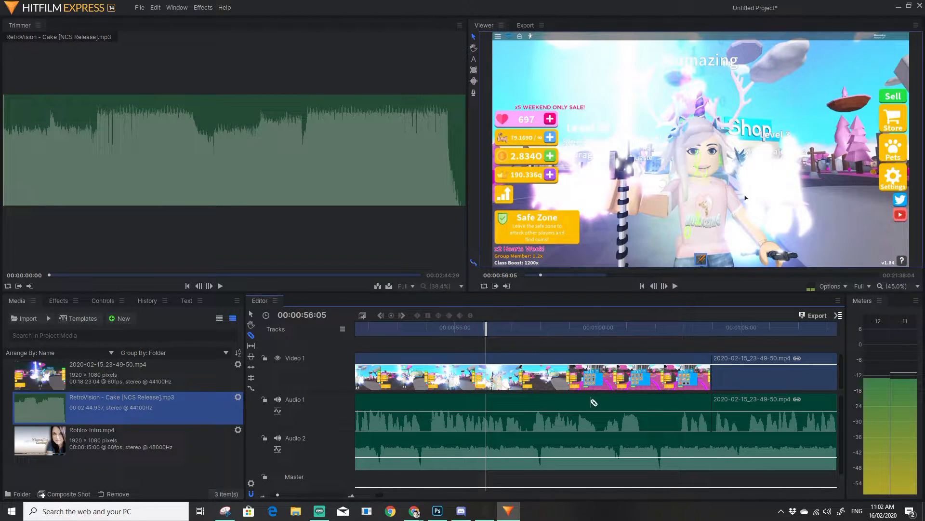
key("space")
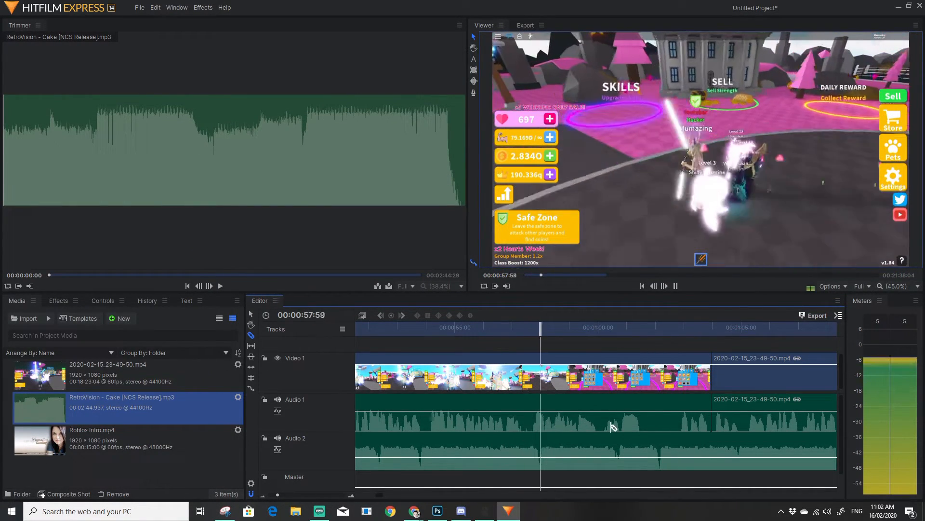
key("space")
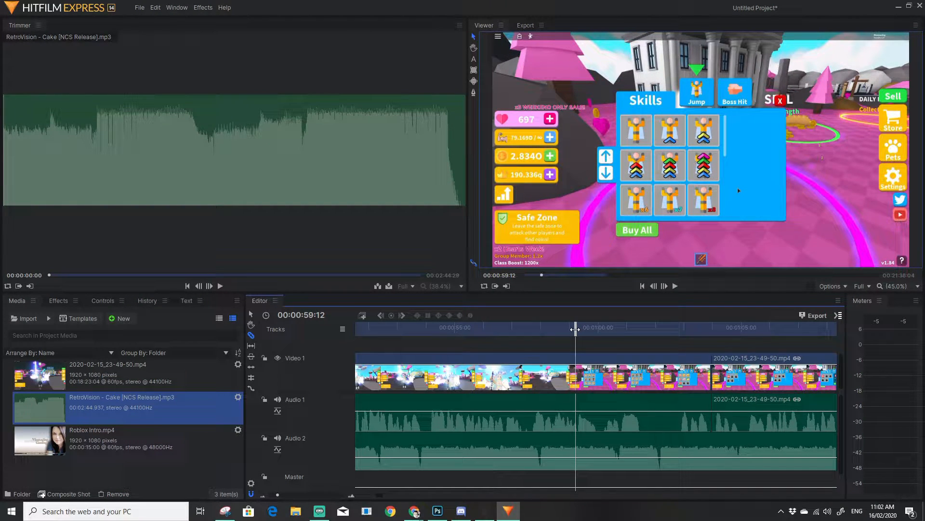
left_click_drag(576, 329, 529, 330)
key("space")
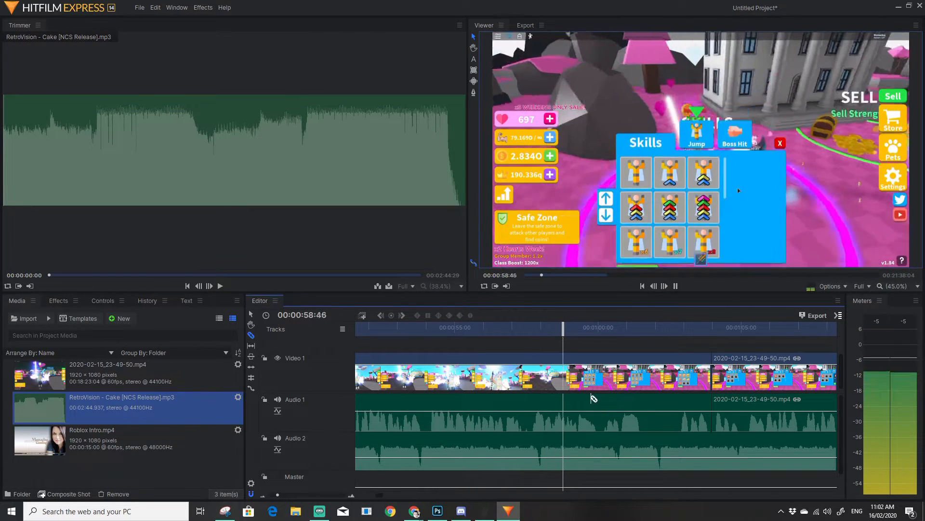
key("space")
key("ctrl+shift+d")
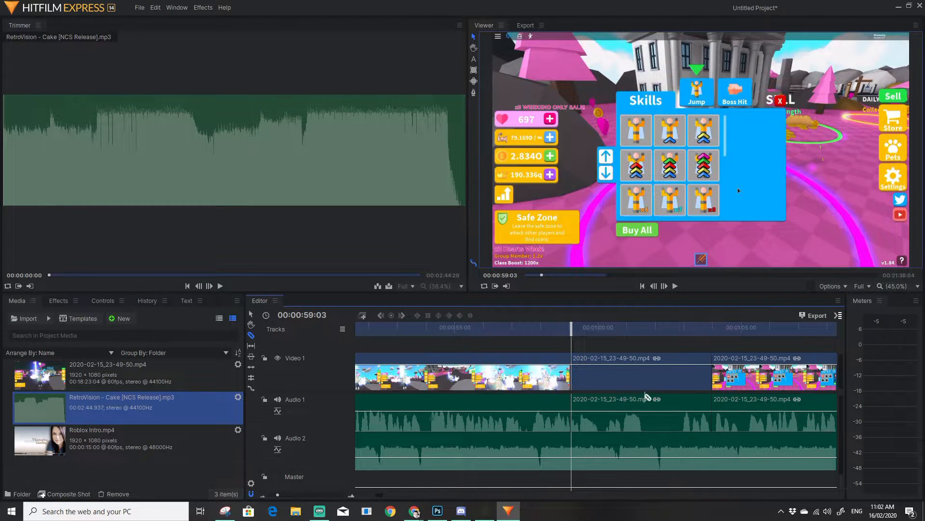
right_click(648, 381)
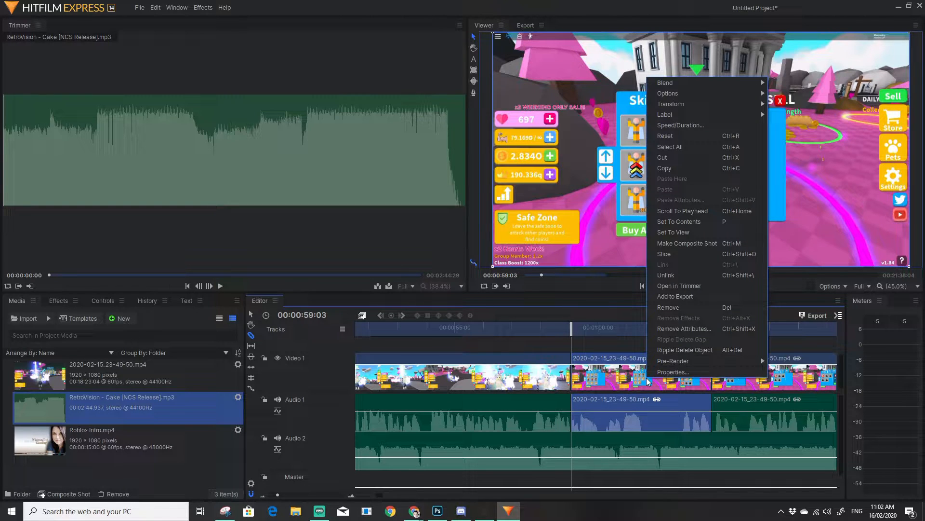
left_click(672, 351)
Step: Play the timeline across the join at 00:00:59:03 and onward to check it and listen for the next mistake
left_click_drag(571, 330, 562, 336)
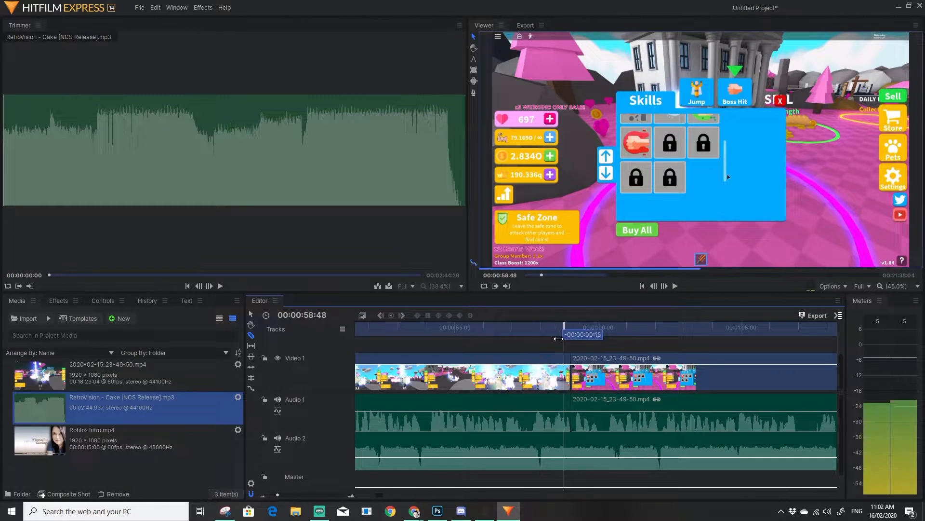
key("space")
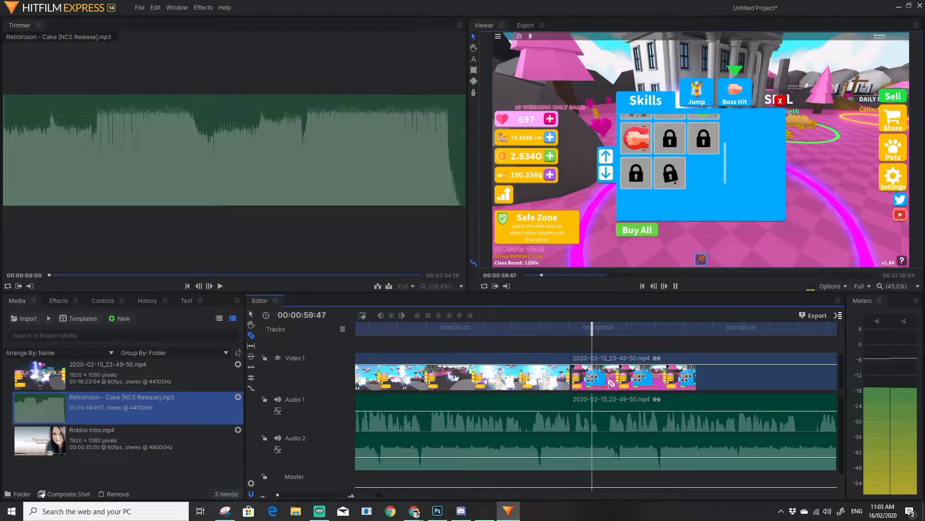
key("space")
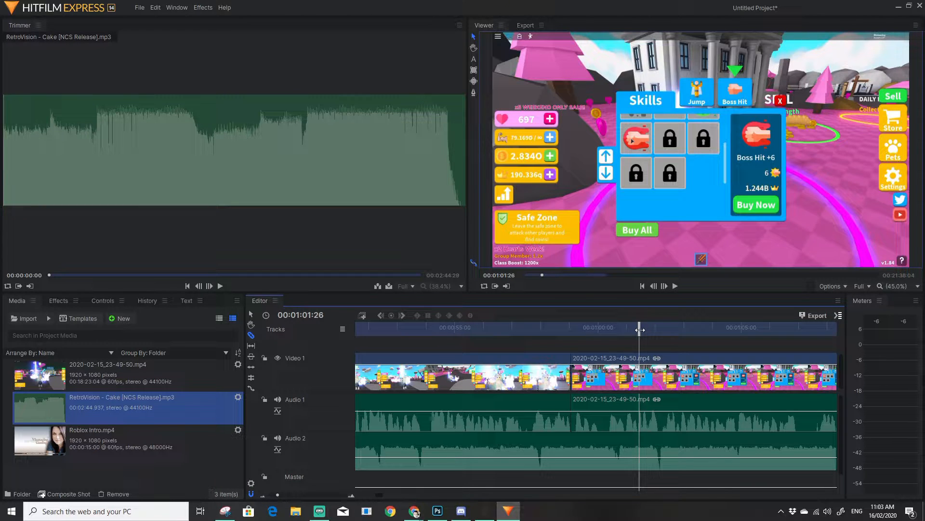
left_click_drag(639, 329, 453, 349)
left_click_drag(494, 352, 546, 356)
key("space")
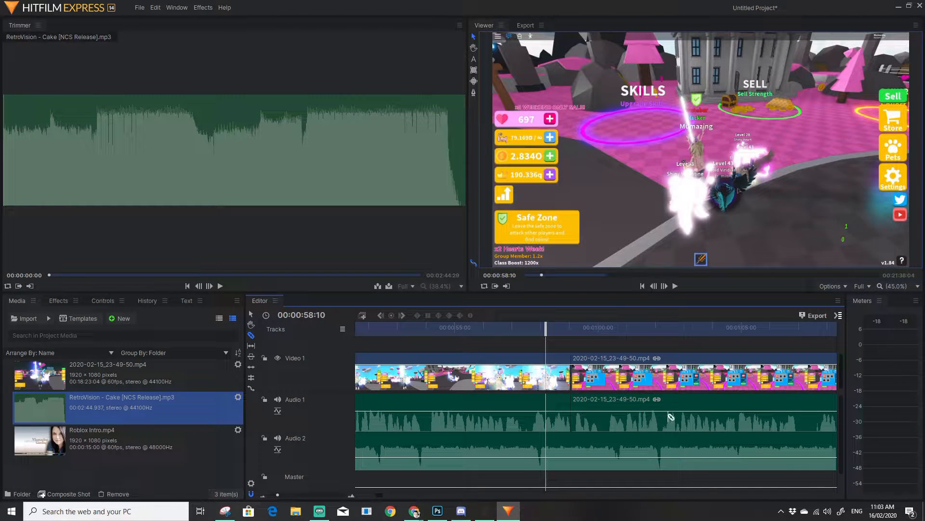
key("space")
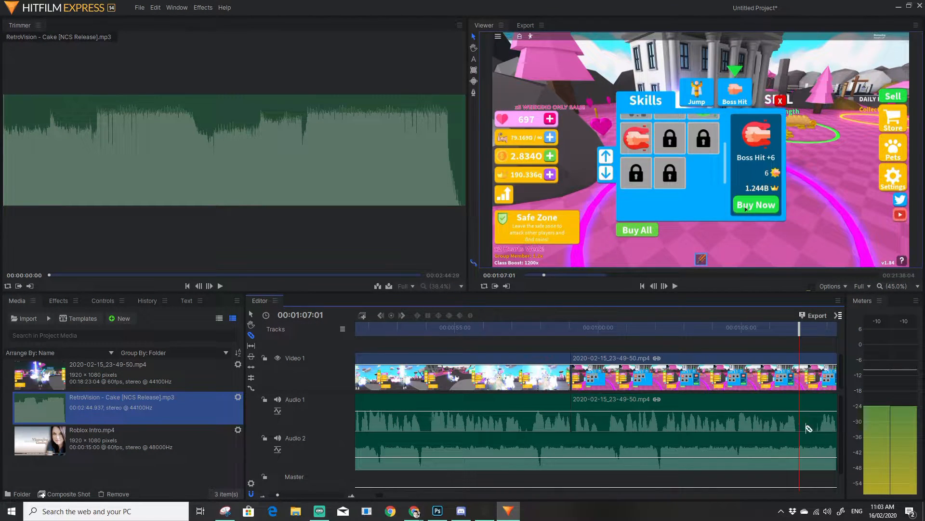
Step: Slice the gameplay clip at 00:01:07:01 and 00:01:07:34 and ripple delete the short piece between the cuts
left_click(801, 399)
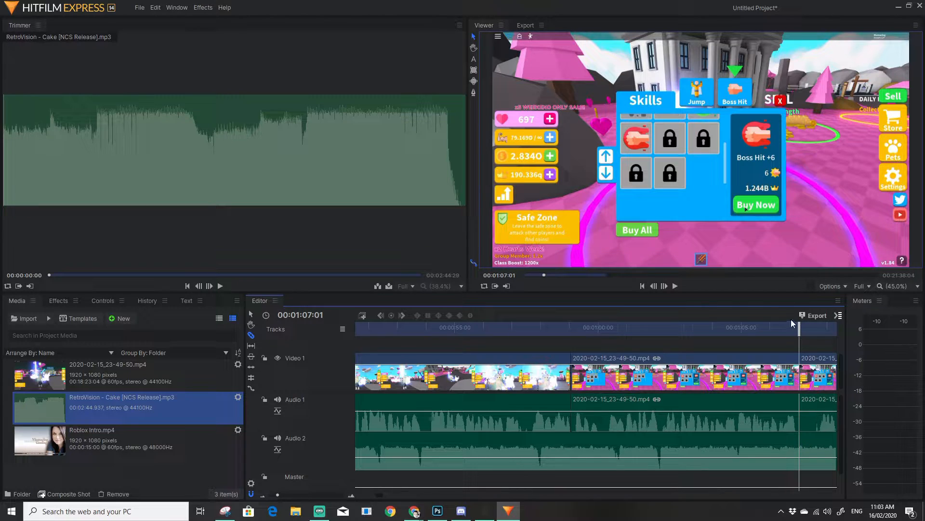
left_click_drag(799, 326, 815, 341)
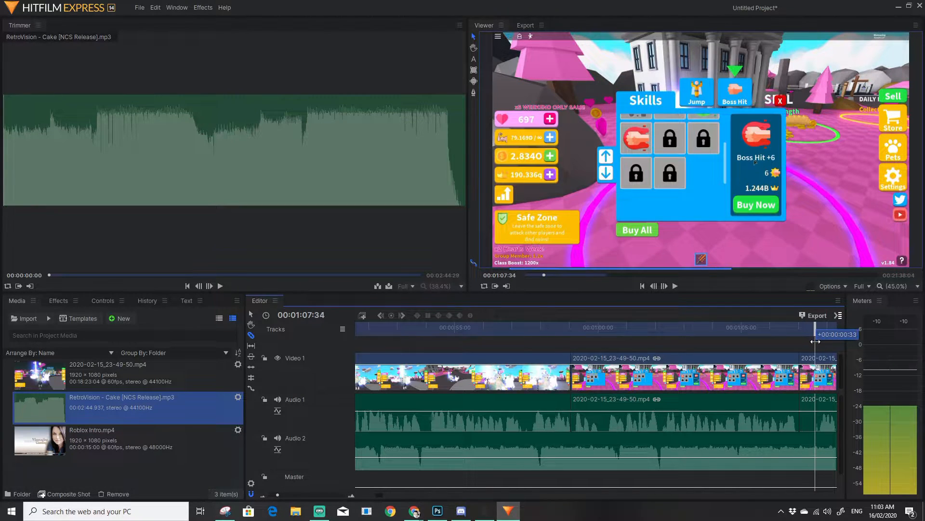
right_click(815, 375)
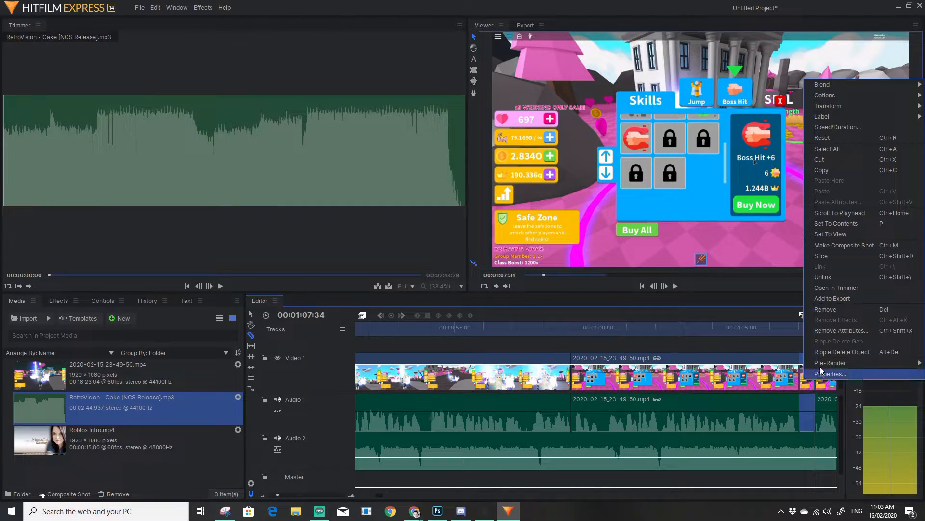
key("Escape")
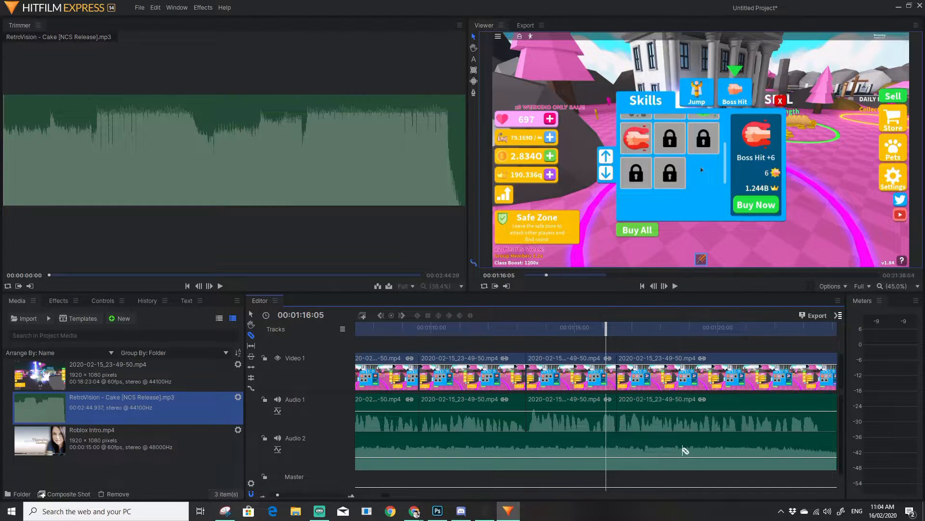
Step: Play on from 00:01:16:05, slice the gameplay clip at 00:01:20:07 and 00:01:20:47, and ripple delete the piece between the cuts
key("space")
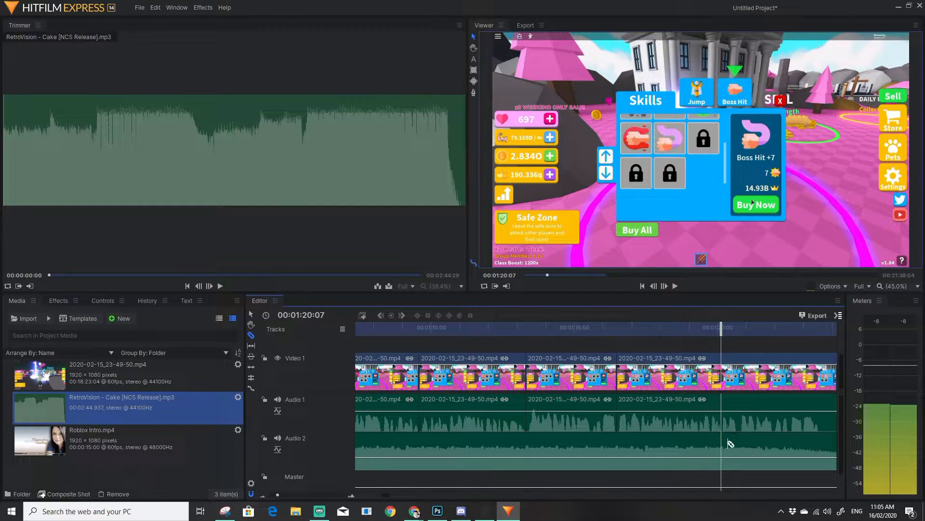
scroll(720, 440, "up", 3)
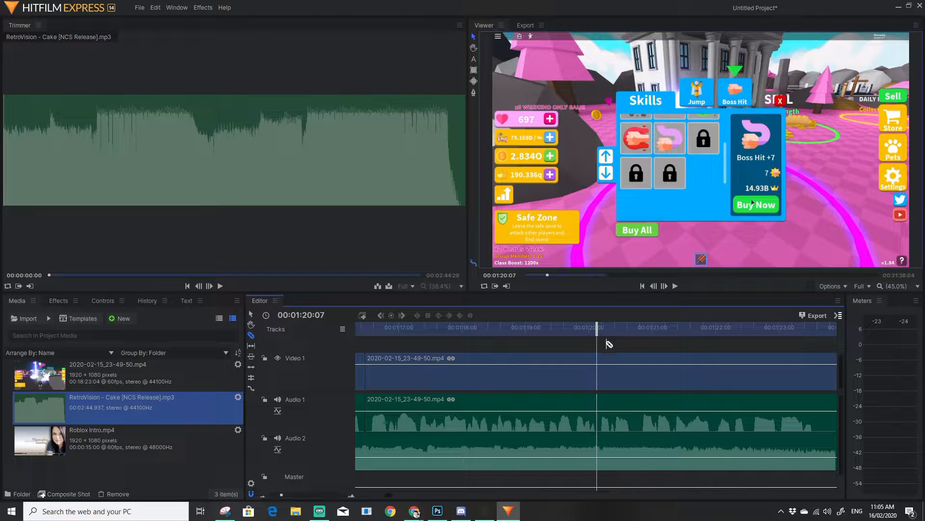
left_click(596, 383)
key("space")
key("space")
left_click(640, 381)
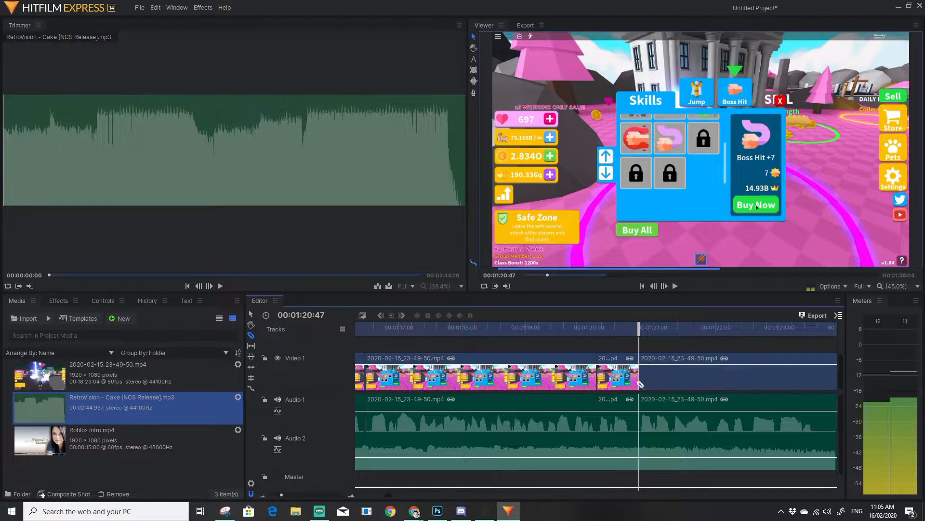
right_click(629, 380)
left_click(670, 352)
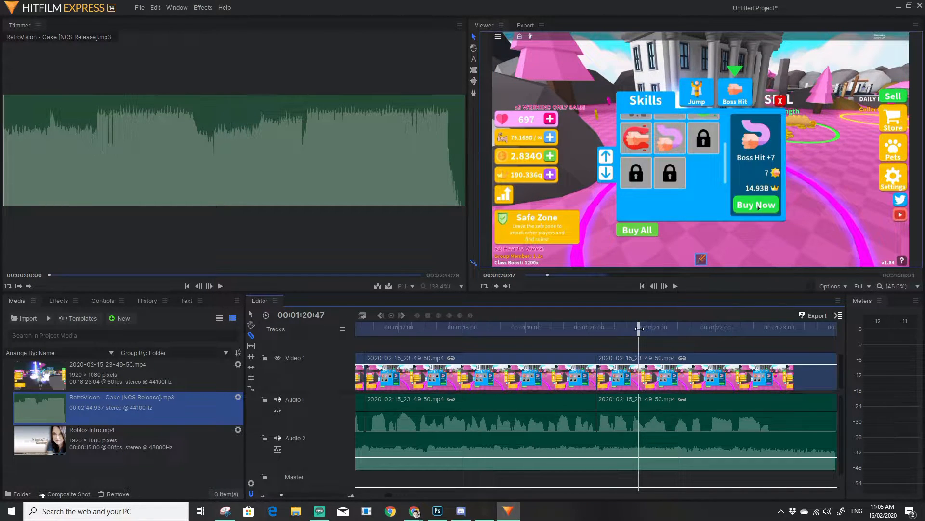
Step: Play the timeline across the join at 00:01:20:07 to check it and listen for further mistakes
left_click_drag(640, 329, 521, 330)
key("space")
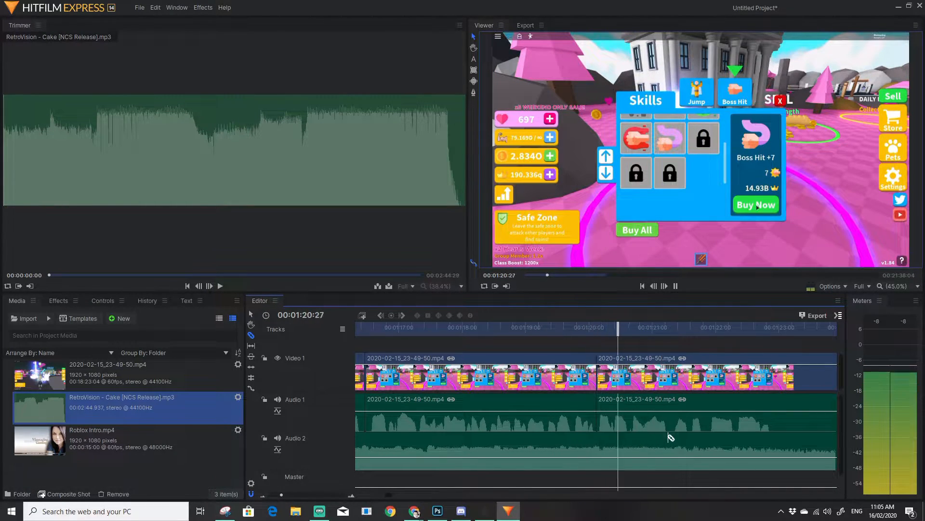
key("space")
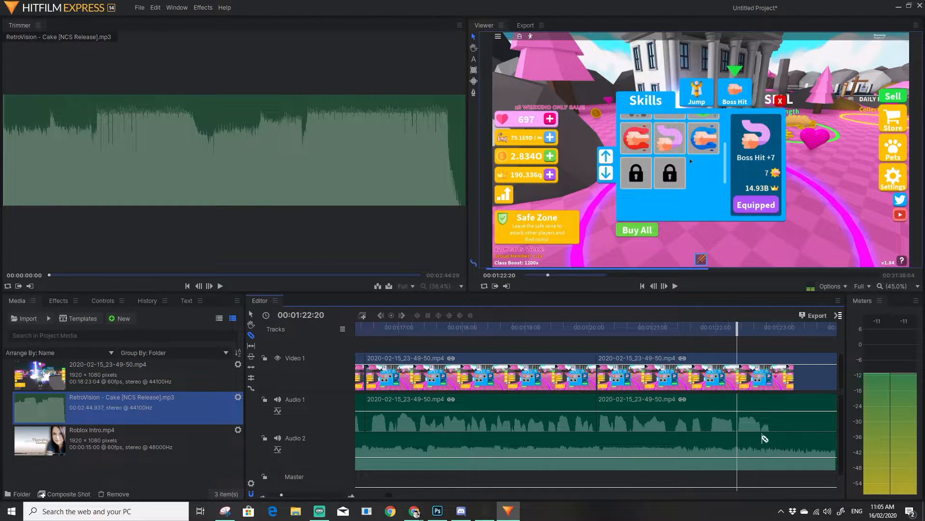
Step: Slice the gameplay clip shortly before and at 00:01:21:54, and ripple delete the short piece between the cuts
left_click_drag(736, 333, 710, 346)
left_click(686, 375)
left_click(710, 376)
right_click(705, 376)
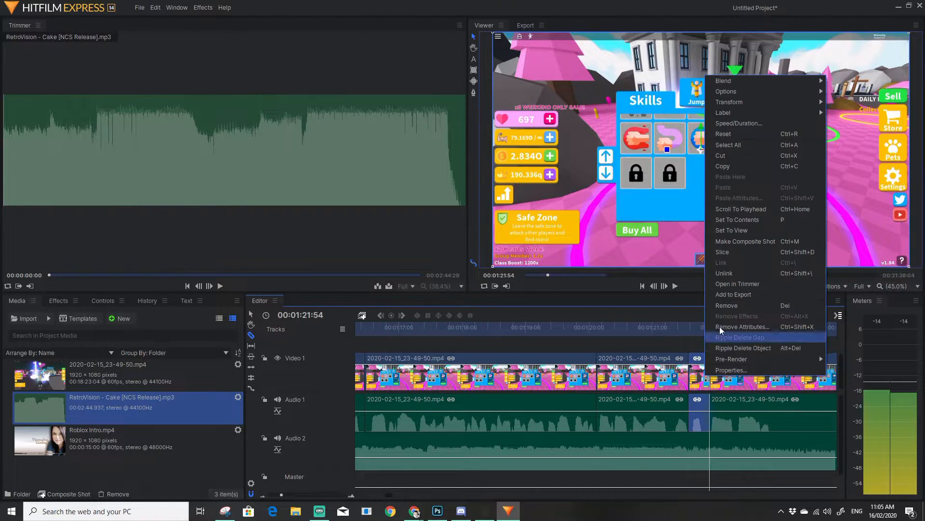
left_click(740, 346)
Step: Play the timeline from 00:01:20:04 across the newest join to check it and listen for the next pause
left_click_drag(694, 347, 594, 350)
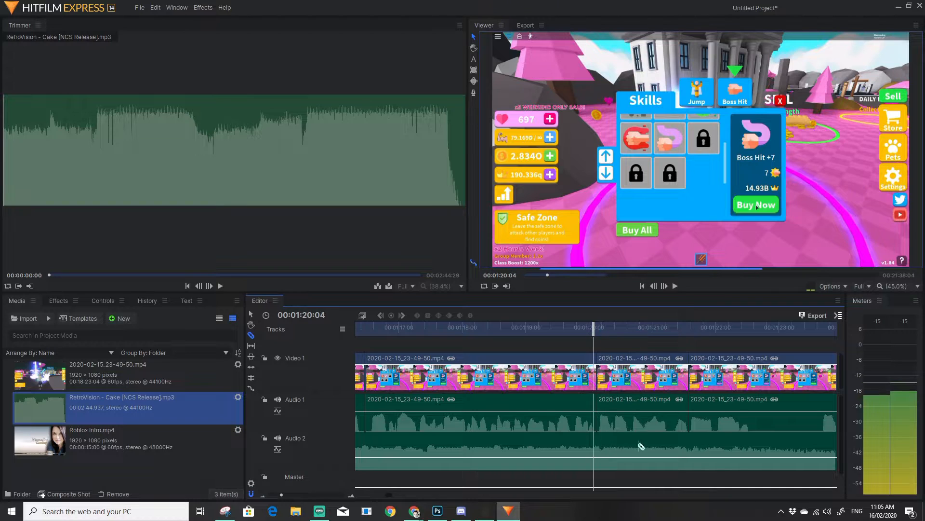
key("space")
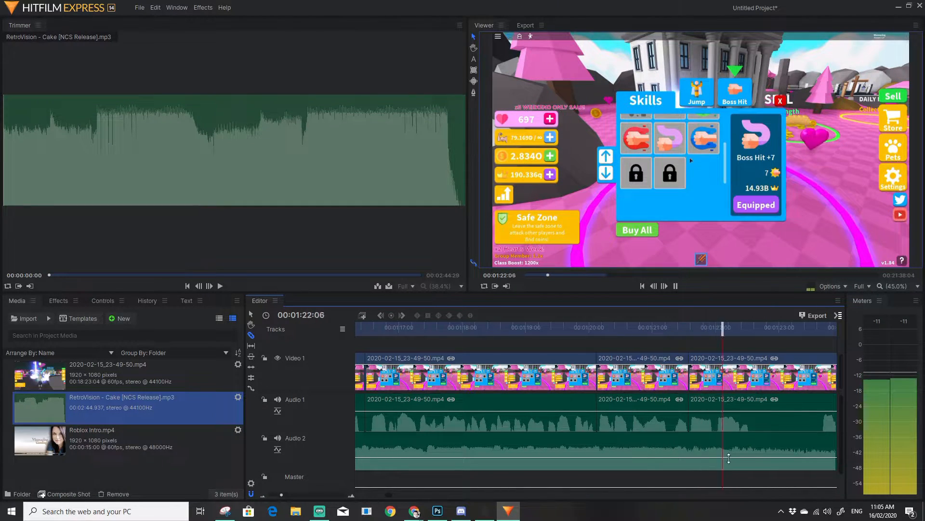
key("space")
Step: Slice the gameplay clip where the commentary pauses and again at 00:01:23:38, and ripple delete the silent piece between the cuts
left_click(752, 392)
left_click_drag(752, 333, 803, 366)
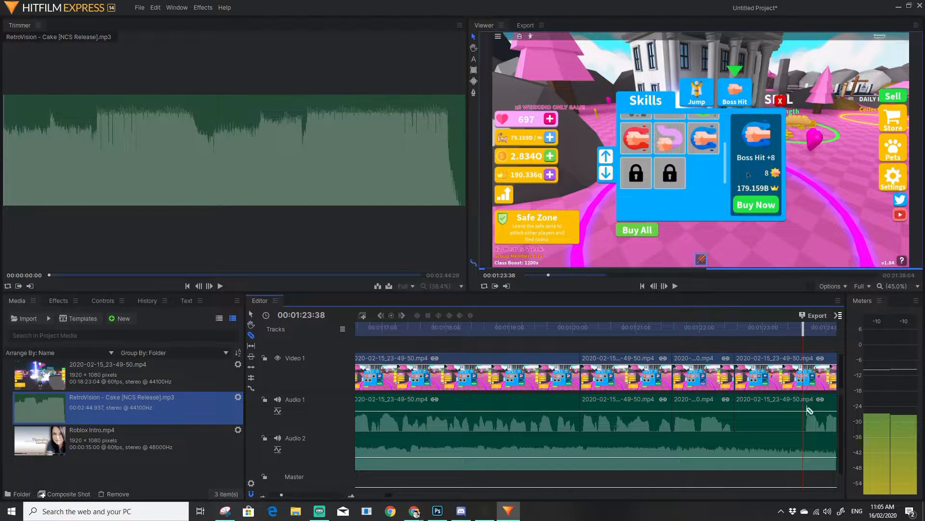
right_click(758, 371)
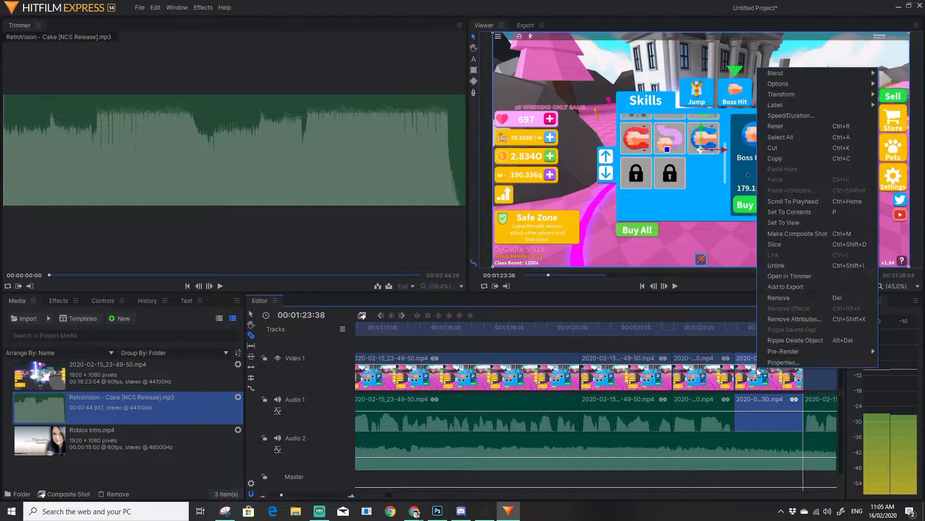
left_click(795, 339)
Step: Review the timeline from before the latest join, and play on from 00:01:45:12 to find the next pause in the commentary
left_click(637, 327)
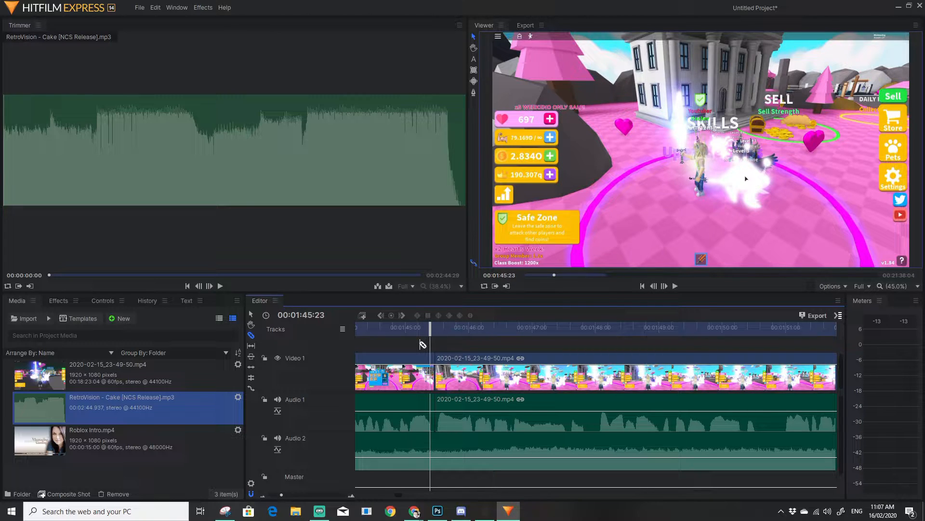
left_click_drag(432, 330, 416, 334)
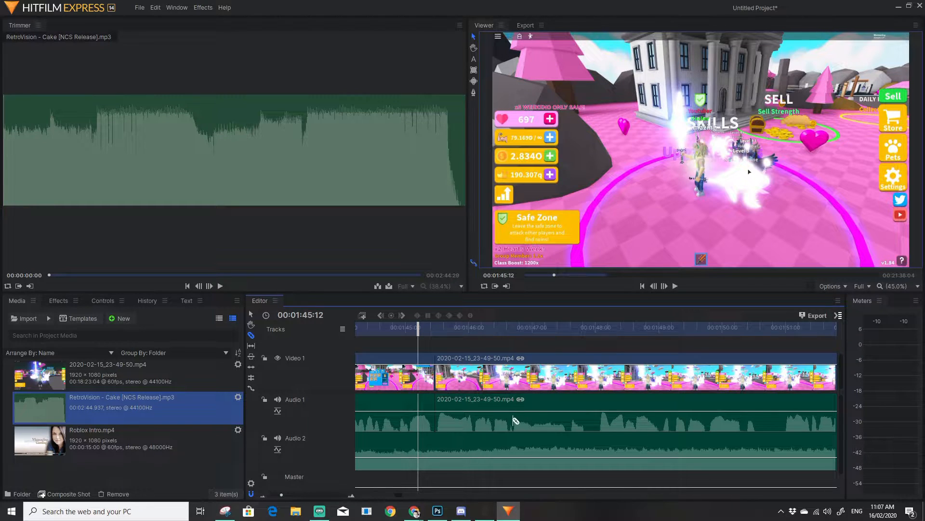
key("space")
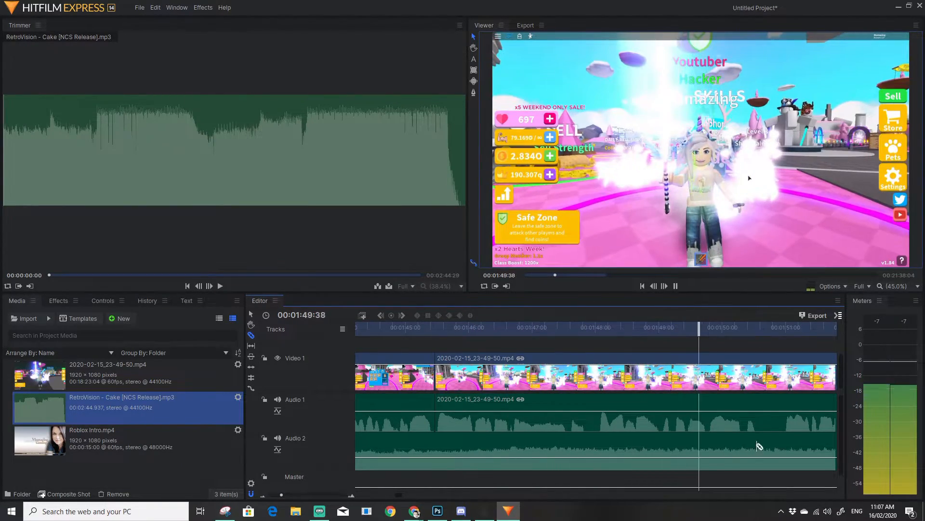
key("space")
Step: Slice the gameplay clip at 00:01:50:34 and 00:01:50:57 and ripple delete the pause between the cuts
left_click(766, 402)
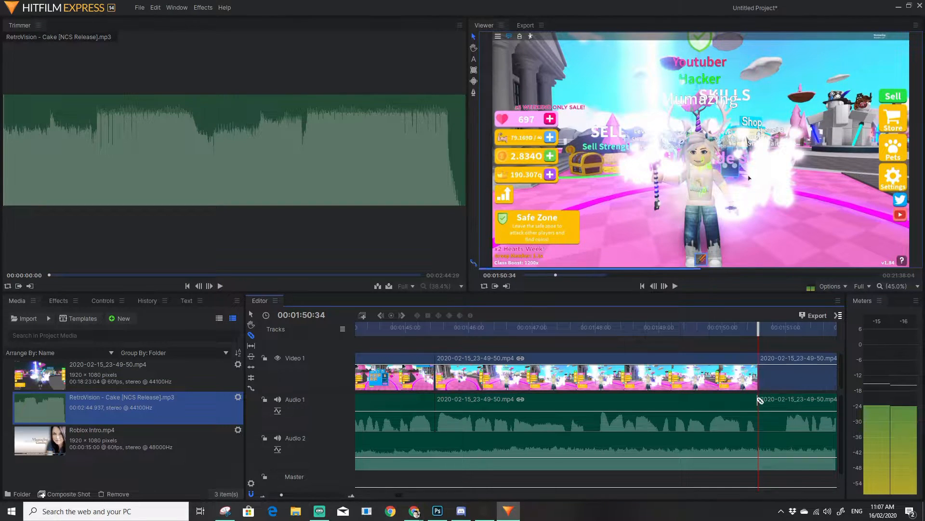
left_click_drag(759, 332, 782, 338)
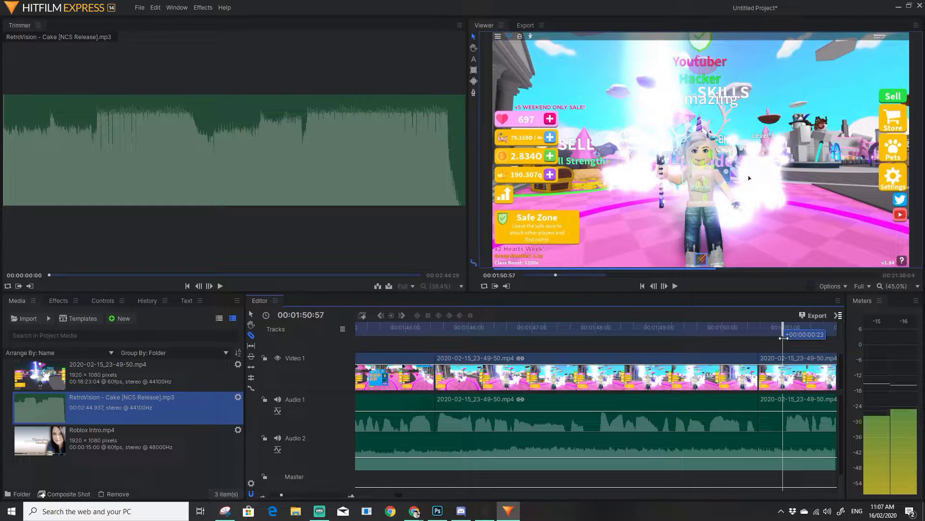
left_click(783, 369)
right_click(783, 369)
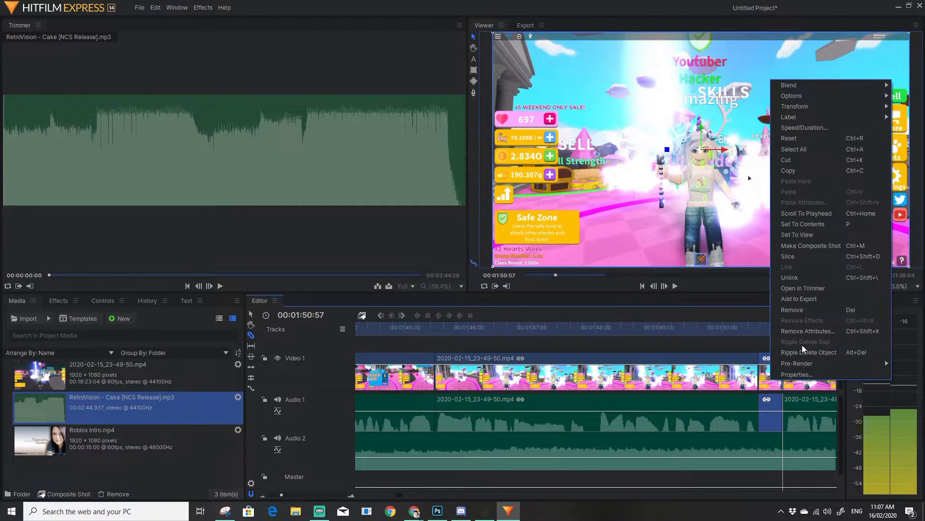
left_click(808, 352)
Step: Play the timeline across the join at 00:01:50:34 and onward to 00:01:57:14 to check the commentary
left_click_drag(783, 329, 685, 362)
key("space")
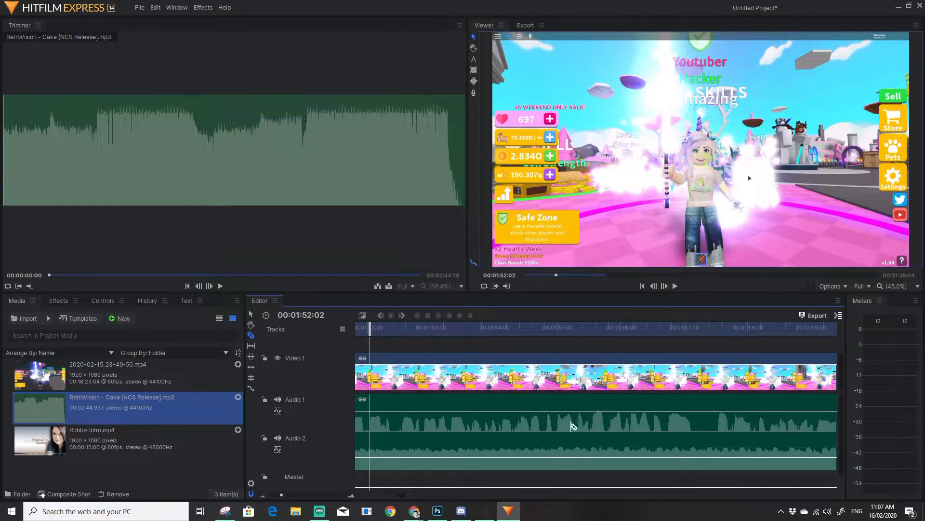
left_click_drag(368, 335, 352, 335)
key("space")
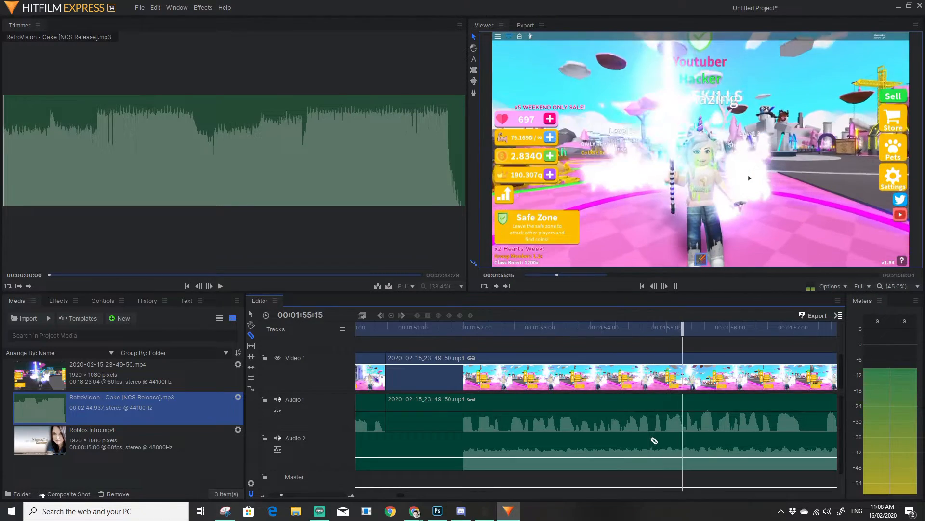
key("space")
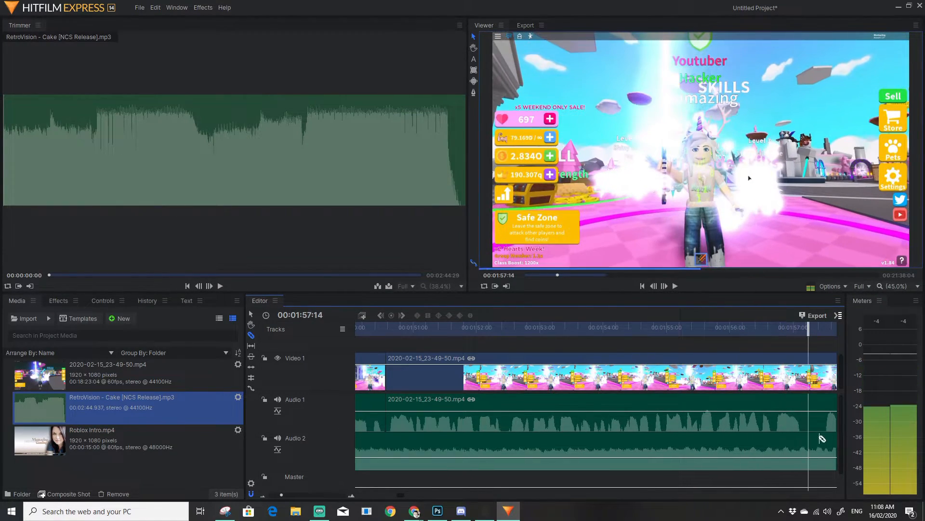
Step: Replay the commentary after the join, set the playhead to 00:01:52:27 and bring the empty Video 2 track into view
left_click_drag(813, 334, 405, 332)
key("space")
key("space")
left_click_drag(502, 330, 505, 330)
scroll(524, 374, "up", 1)
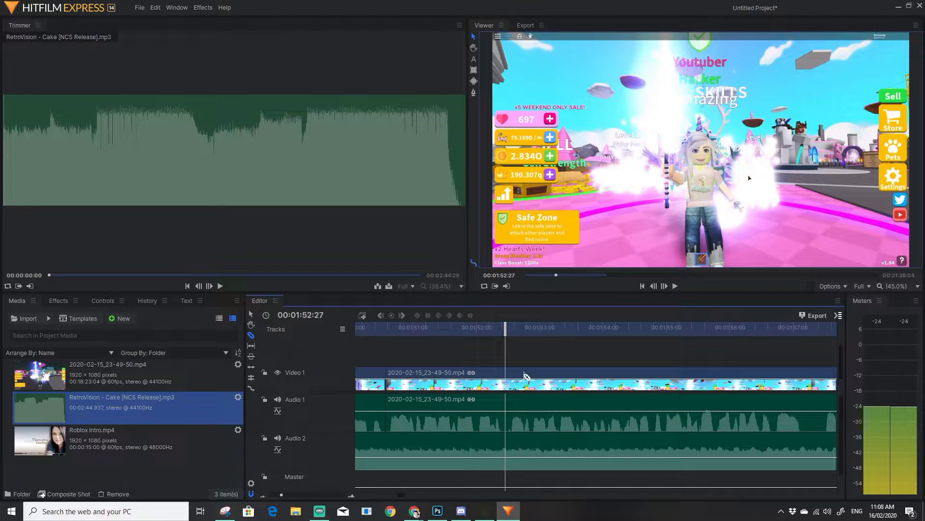
scroll(525, 376, "up", 2)
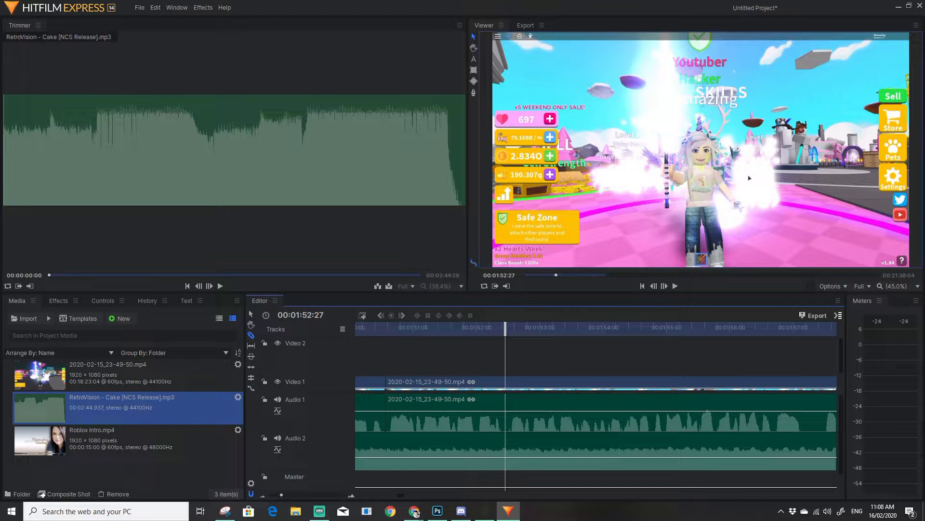
Step: Import footagecrate-classic-like-button-full and footagecrate-classic-subscribe-button-full from the Downloads folder
left_click(27, 318)
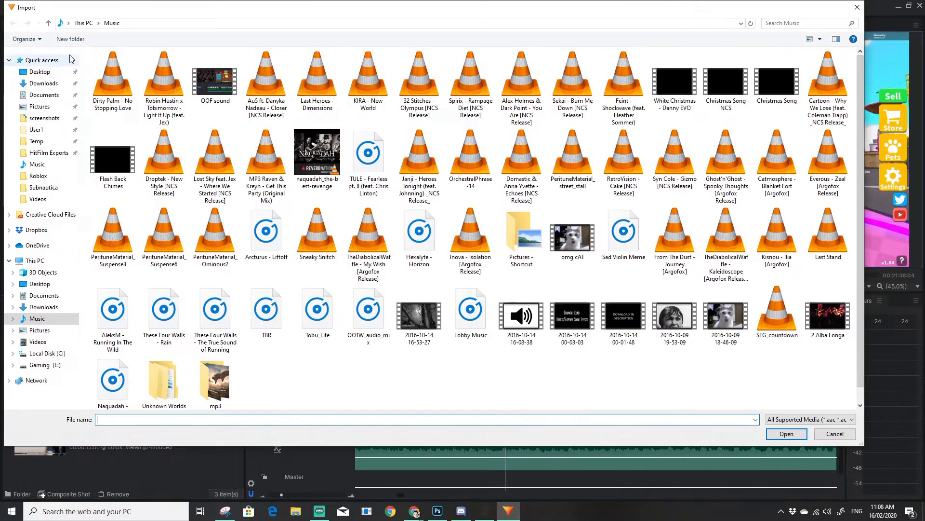
left_click(44, 83)
scroll(344, 278, "down", 8)
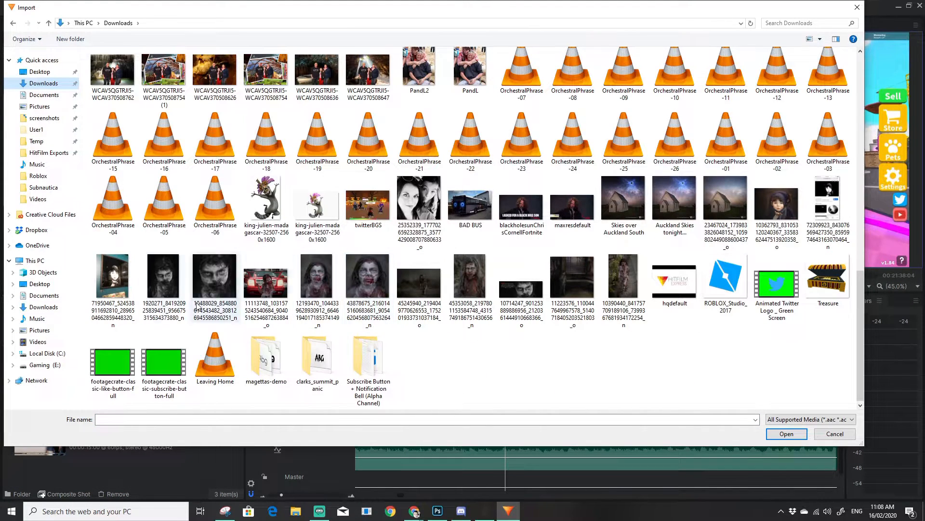
left_click(125, 355)
left_click(163, 359, "ctrl")
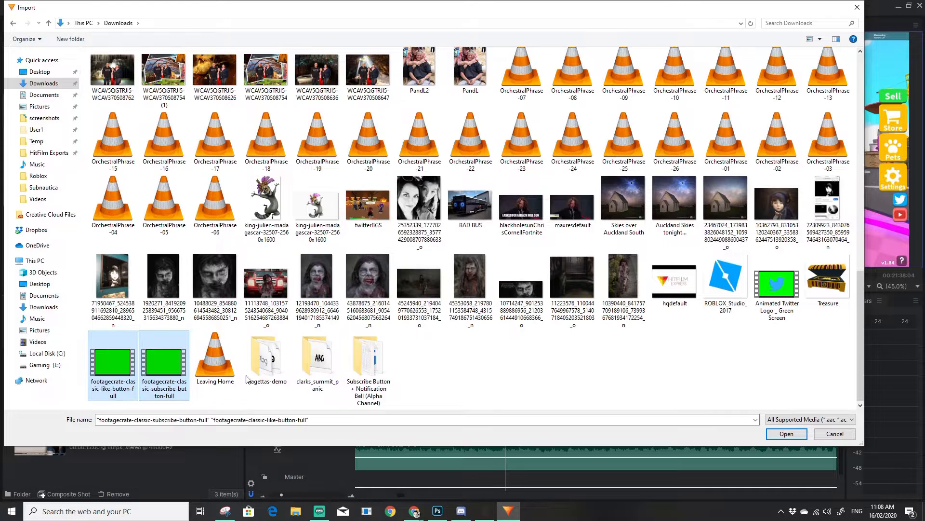
left_click(776, 435)
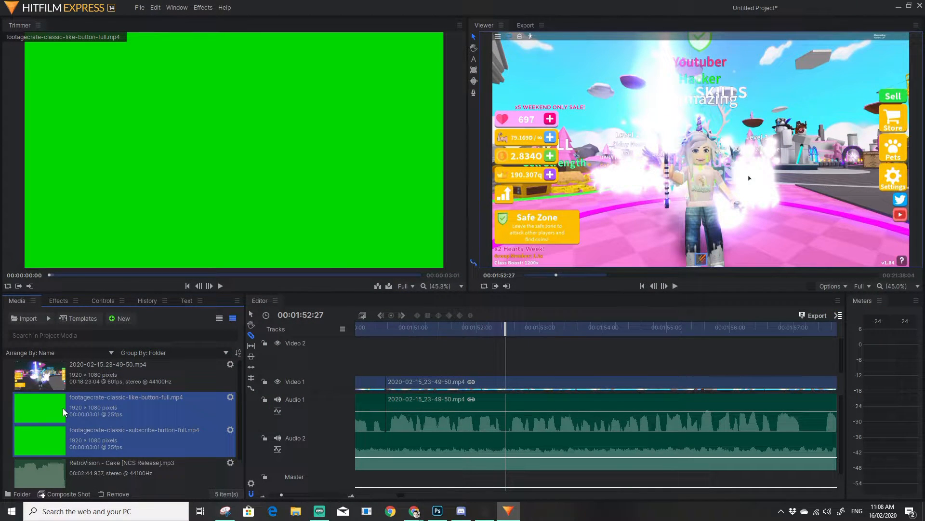
Step: Place footagecrate-classic-like-button-full.mp4 on Video 2 above the gameplay, starting at 00:01:52:27
left_click(85, 405)
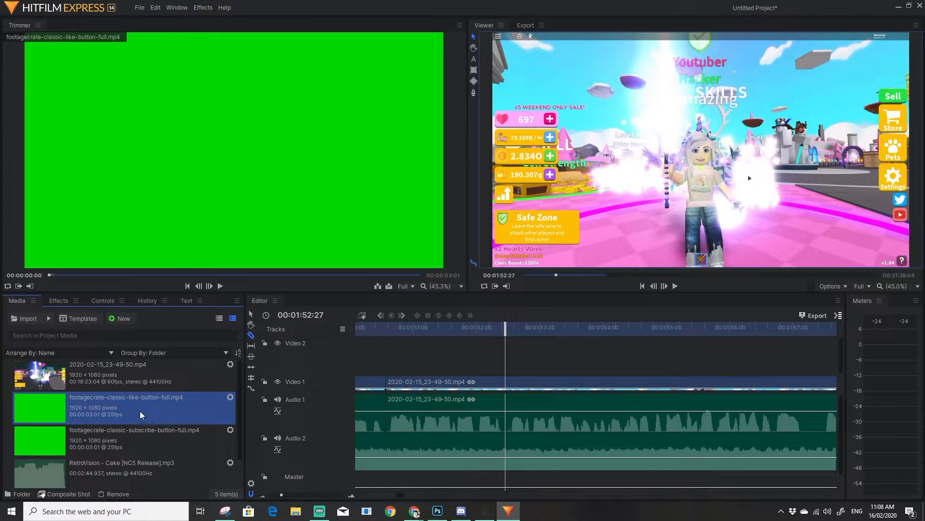
left_click(131, 448)
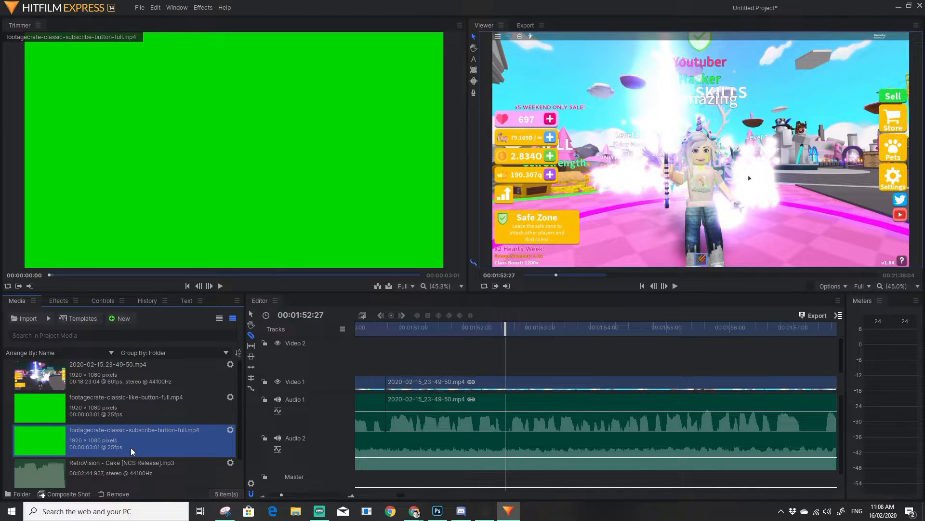
left_click(129, 410)
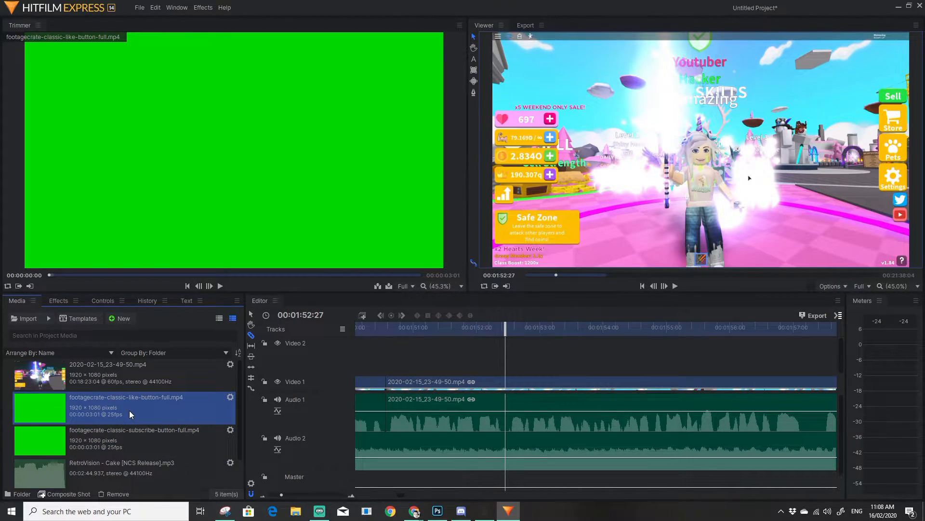
left_click(131, 447)
left_click(137, 416)
left_click_drag(44, 409, 505, 363)
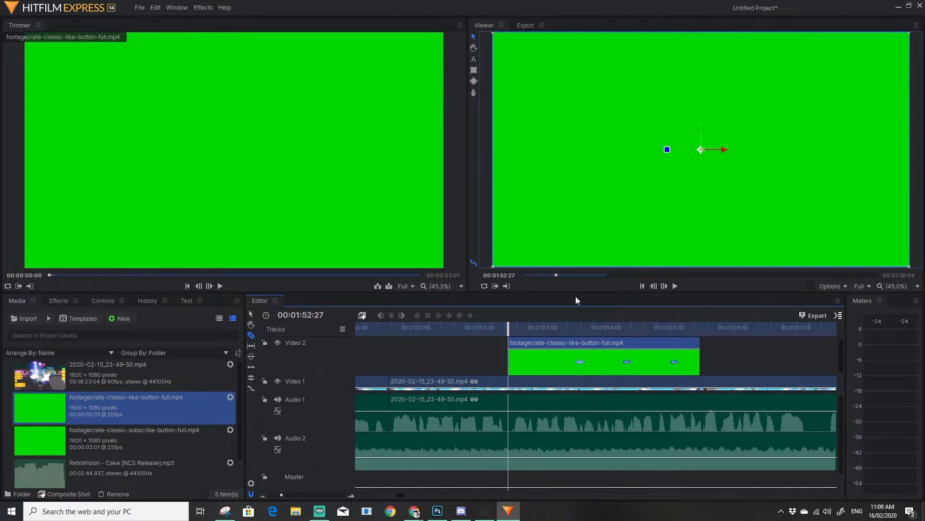
Step: Preview the like-button clip and move it earlier on Video 2 so it starts just after 00:01:52:00
key("space")
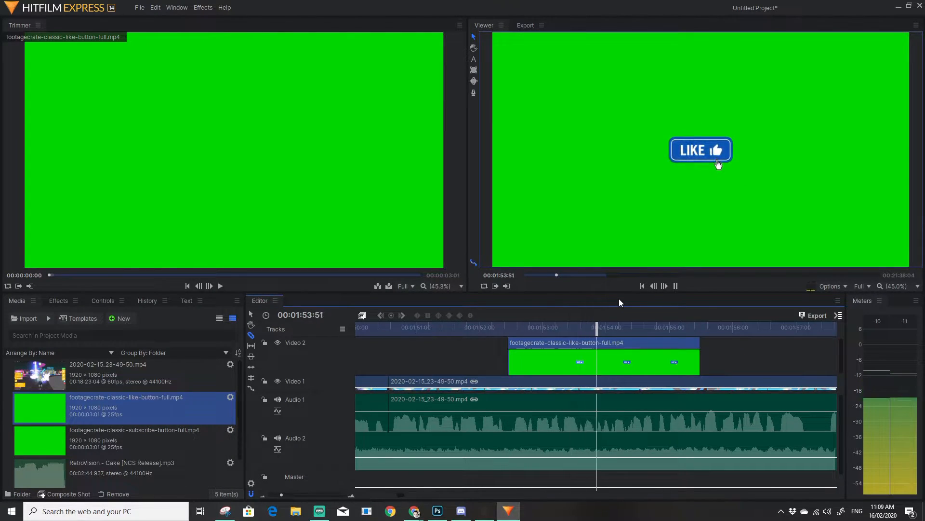
key("space")
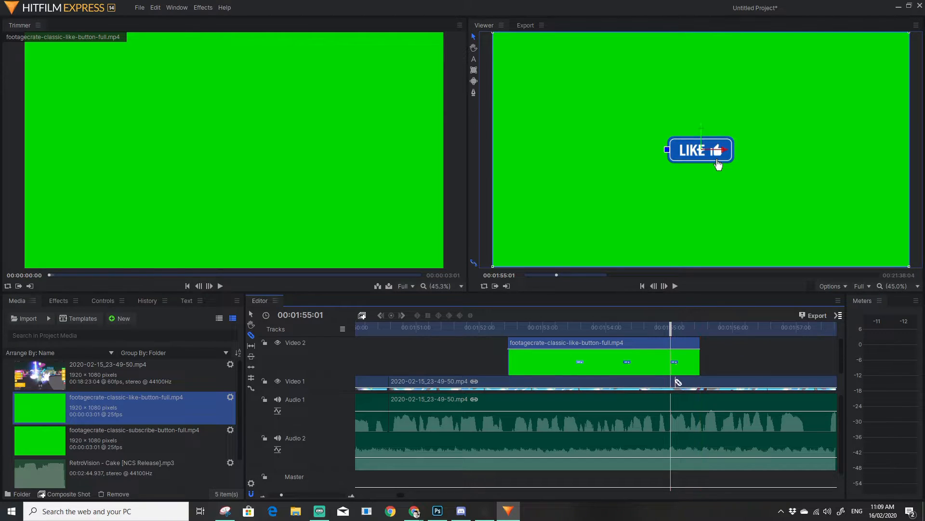
left_click(597, 345)
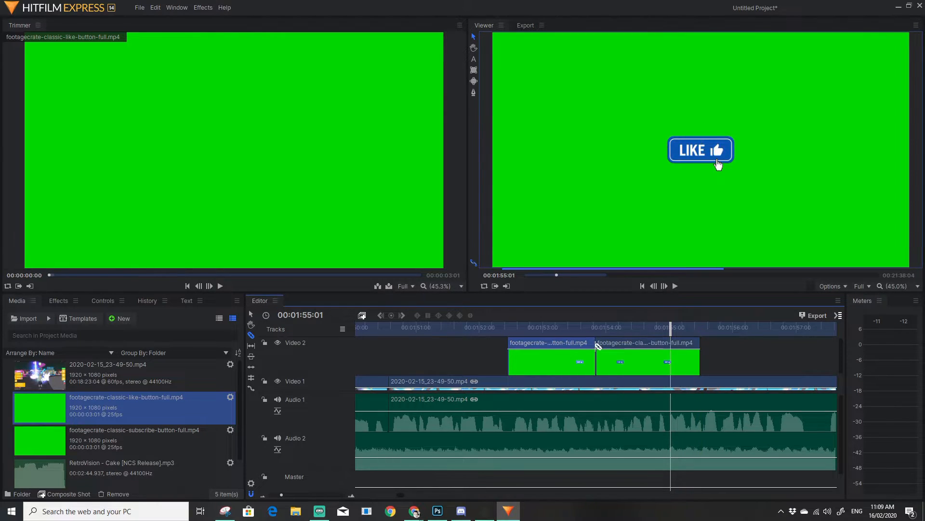
key("ctrl+z")
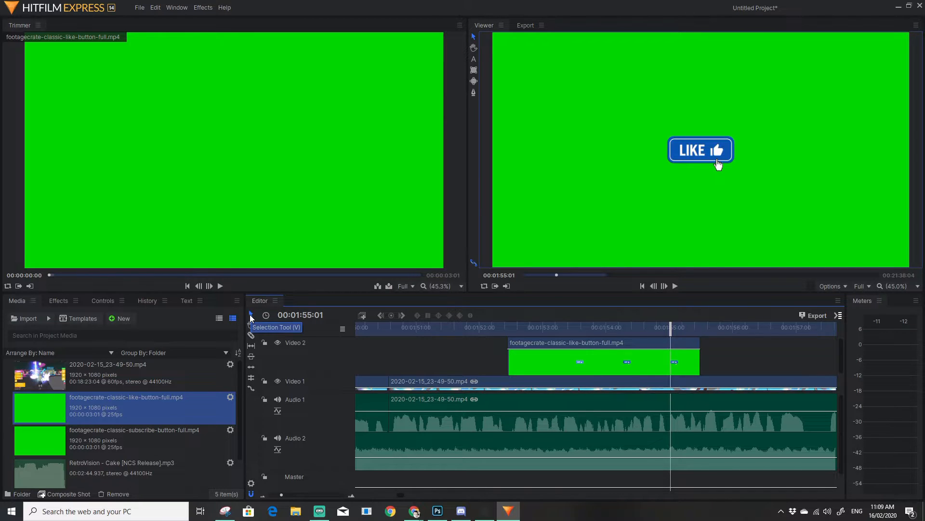
left_click_drag(607, 345, 581, 346)
left_click_drag(582, 347, 582, 346)
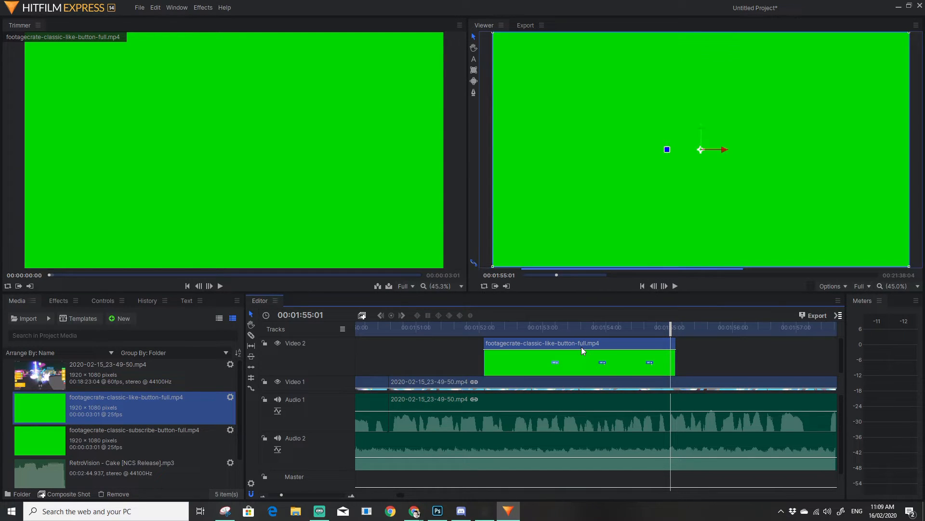
Step: Play the timeline over the like-button clip to check its timing against the commentary, stopping at 00:01:52:24
left_click_drag(670, 326, 470, 328)
key("space")
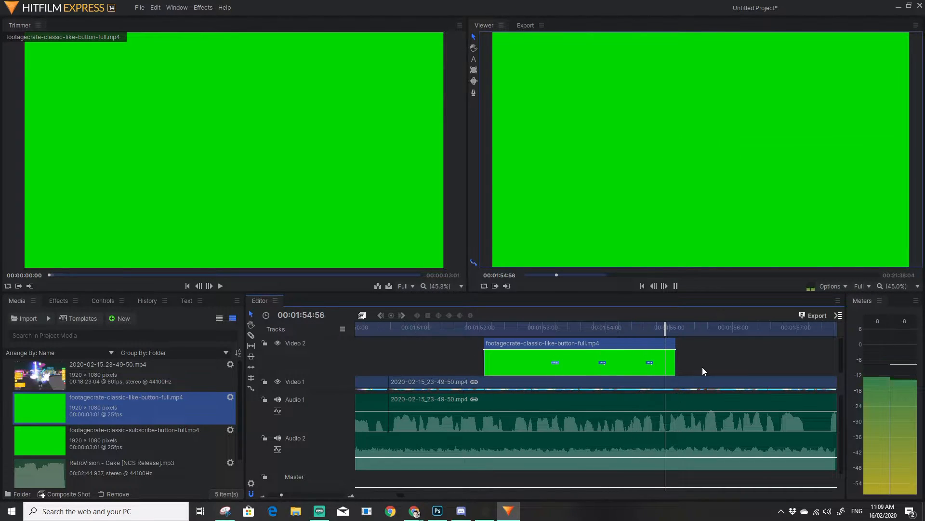
key("space")
left_click_drag(726, 330, 481, 331)
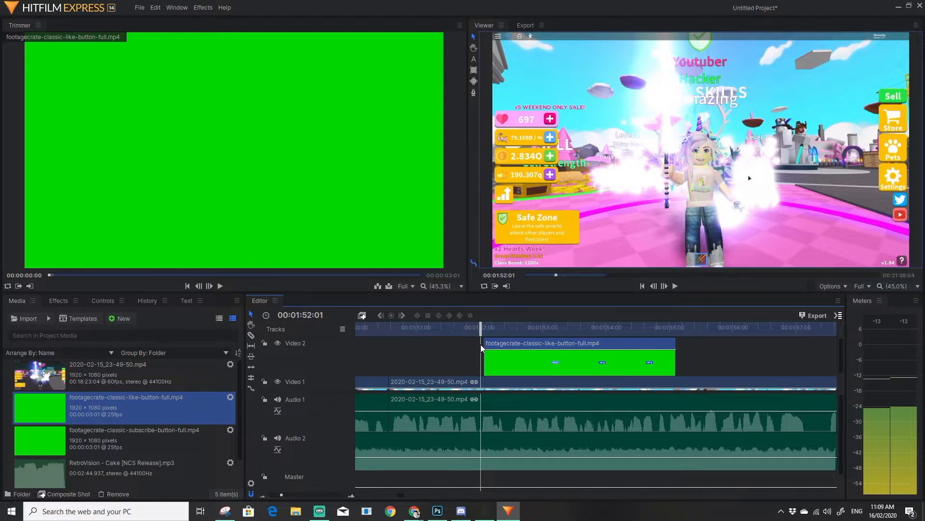
key("space")
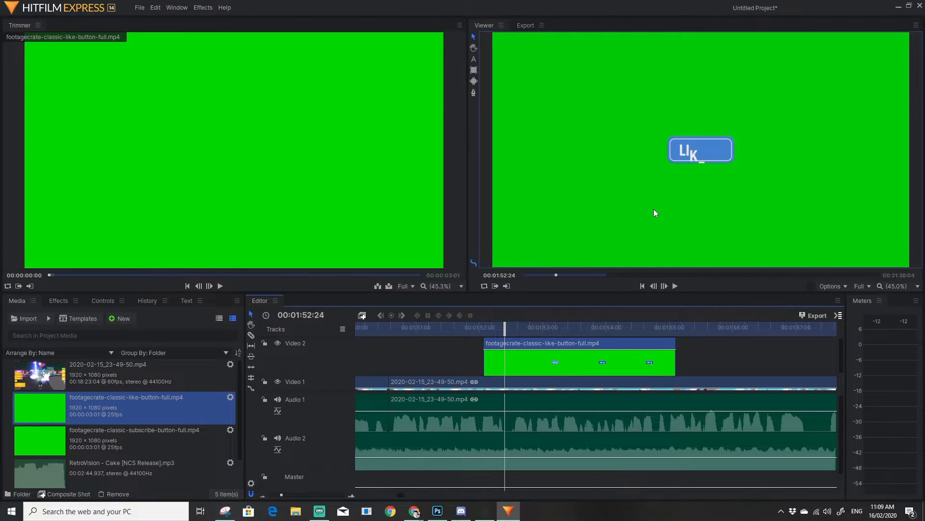
Step: Try to move the like button lower in the video frame
left_click(699, 150)
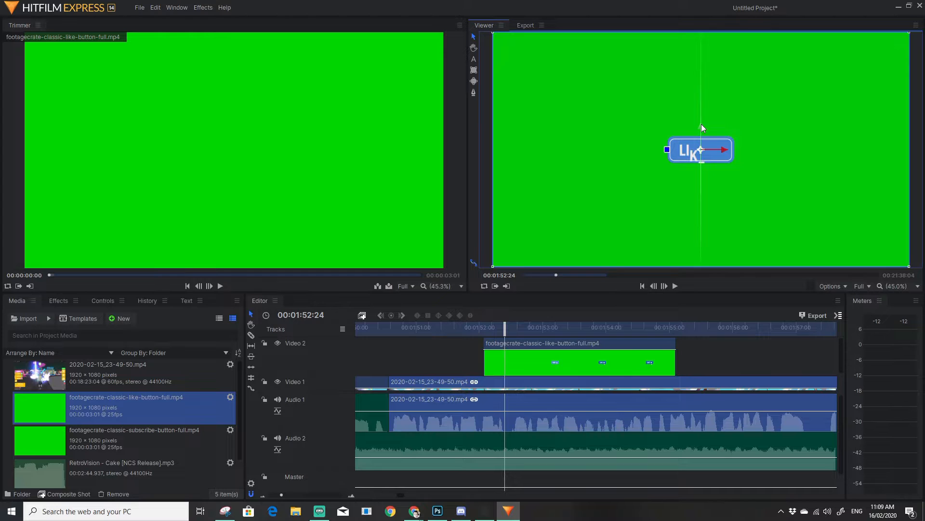
left_click_drag(702, 123, 703, 212)
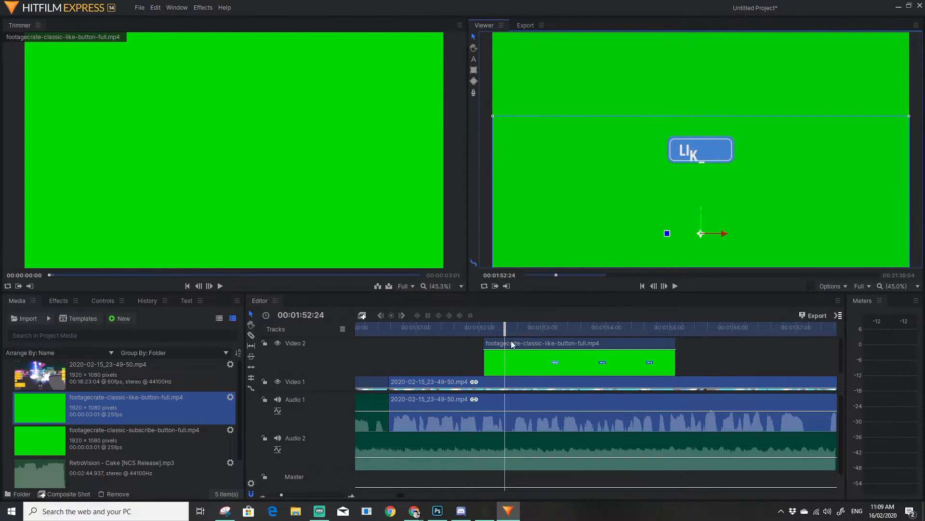
Step: Replay the timeline from before the like-button clip and stop at 00:01:53:42 with the whole button showing
left_click_drag(505, 328, 475, 333)
key("space")
key("space")
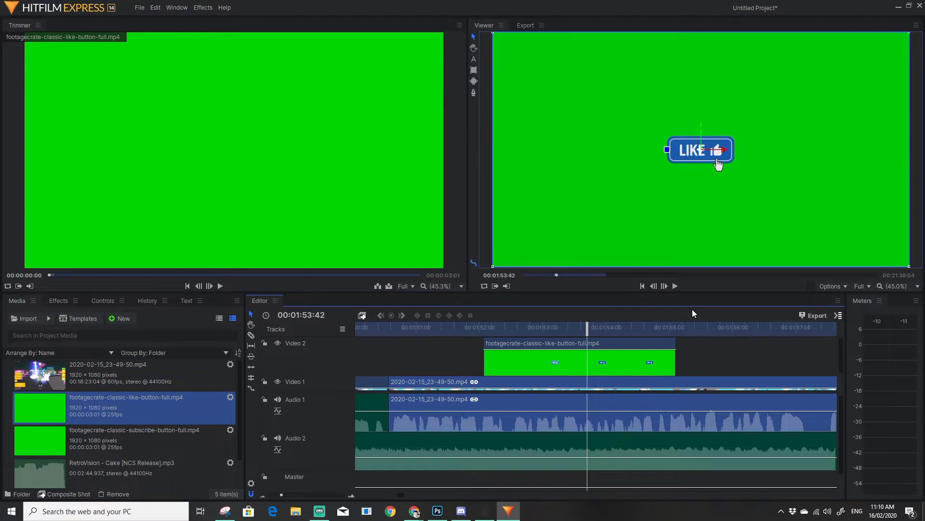
Step: Move the like-button clip straight down until its button sits near the bottom of the video frame, and play it back
left_click(600, 372)
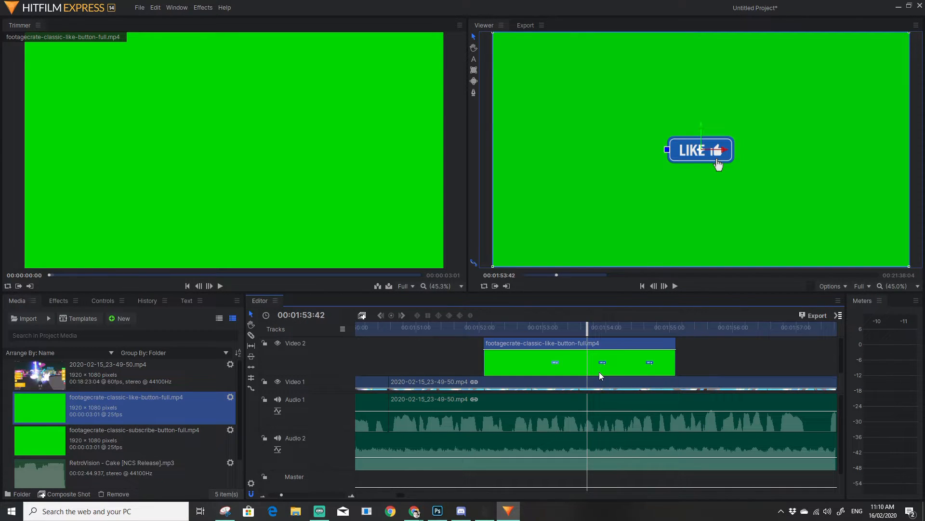
left_click_drag(698, 127, 694, 207)
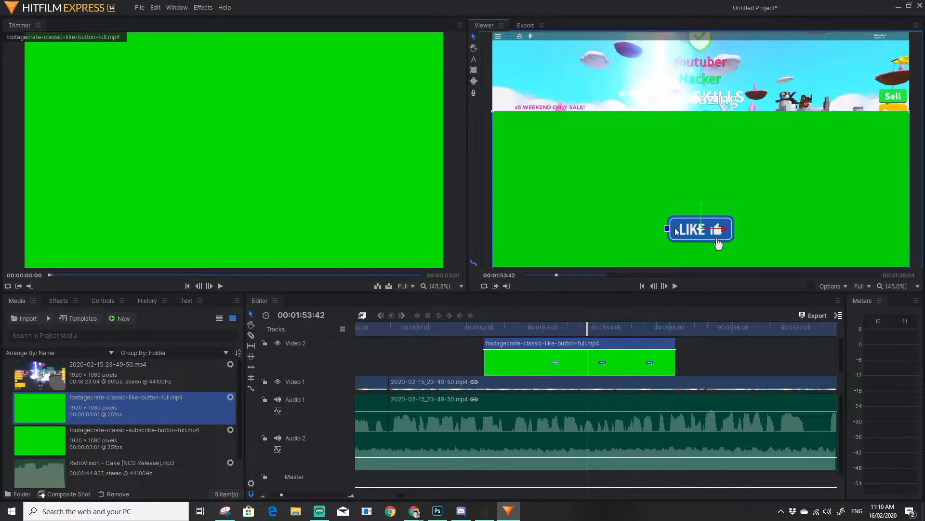
left_click_drag(582, 326, 481, 327)
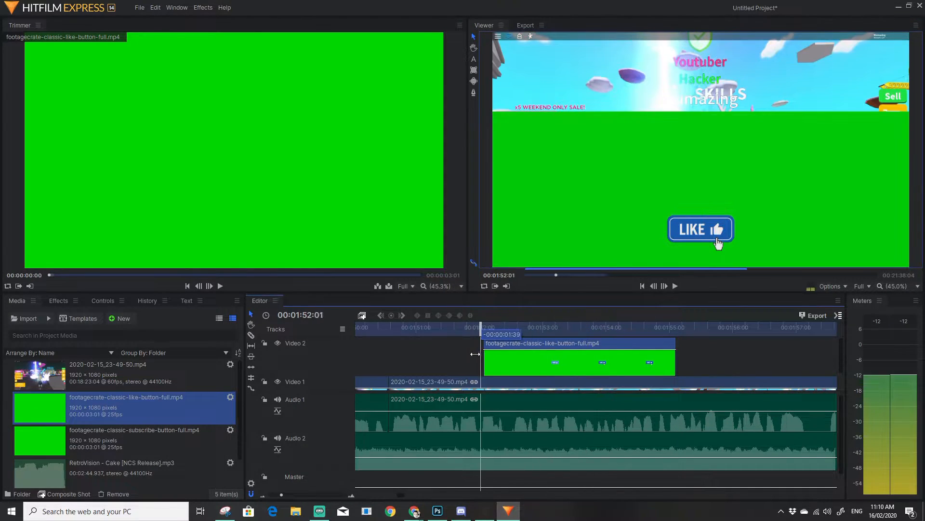
key("space")
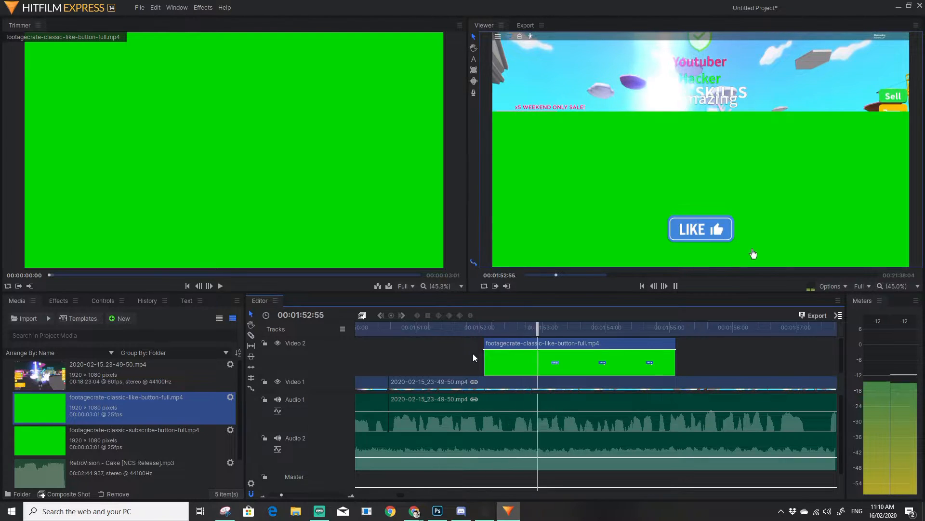
key("space")
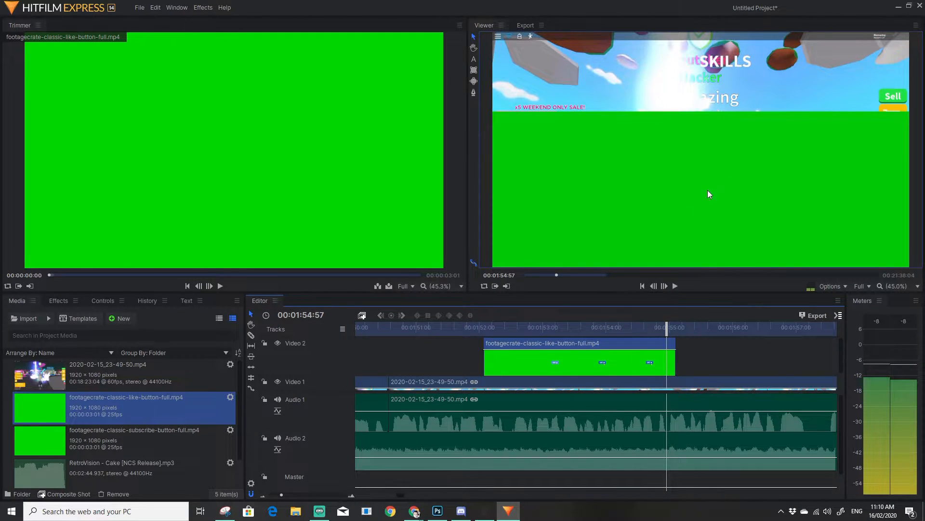
Step: Replay the like-button clip from its start to 00:01:52:20 and draw a rectangular mask closely around the button
left_click_drag(668, 329, 476, 354)
key("space")
key("space")
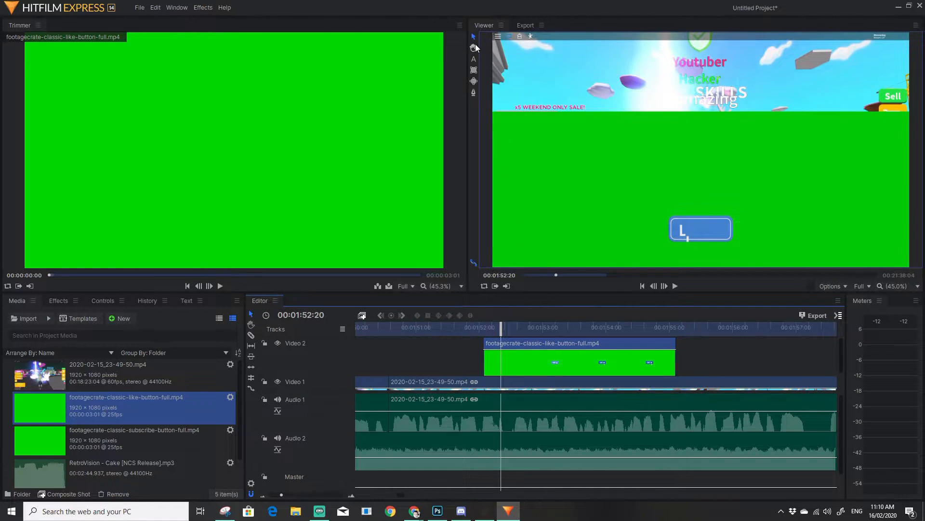
left_click(474, 71)
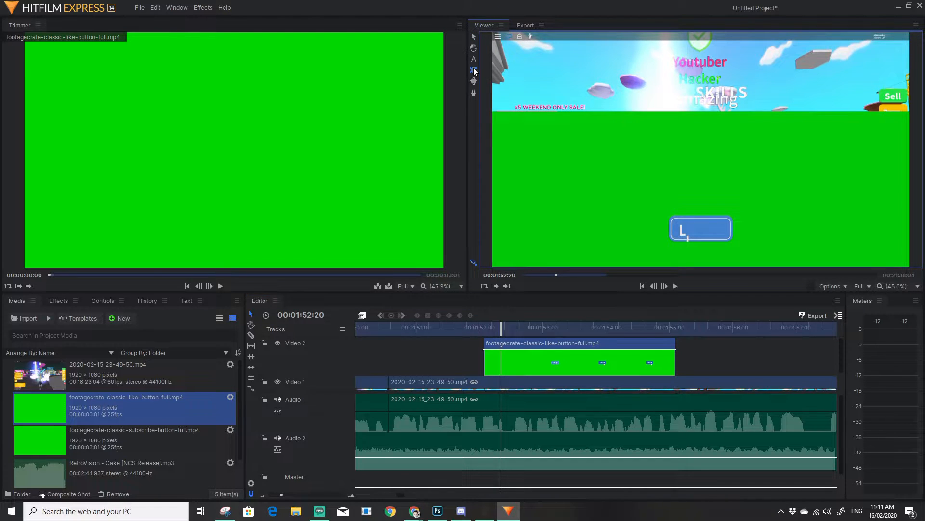
left_click_drag(750, 198, 627, 258)
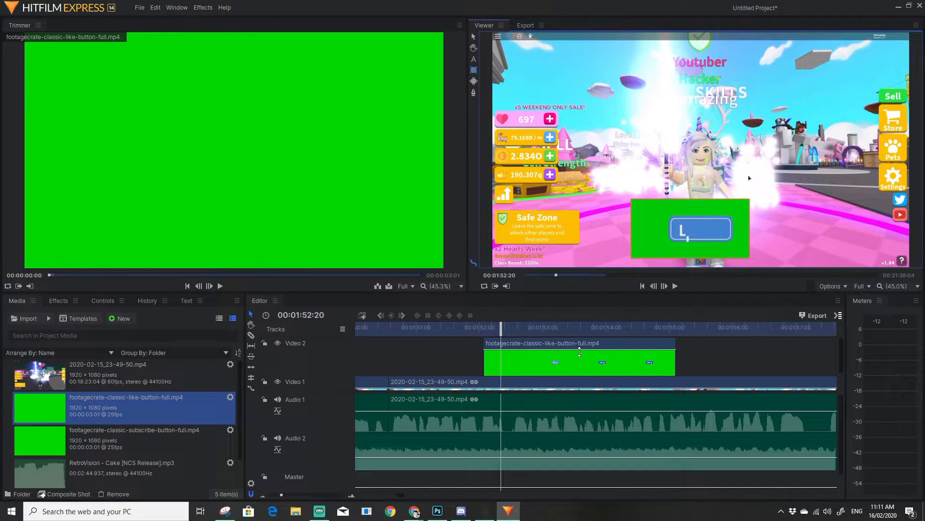
Step: Play the masked like-button clip from 00:01:52:02 to check the crop, and return the playhead to 00:01:53:24
left_click_drag(501, 330, 480, 337)
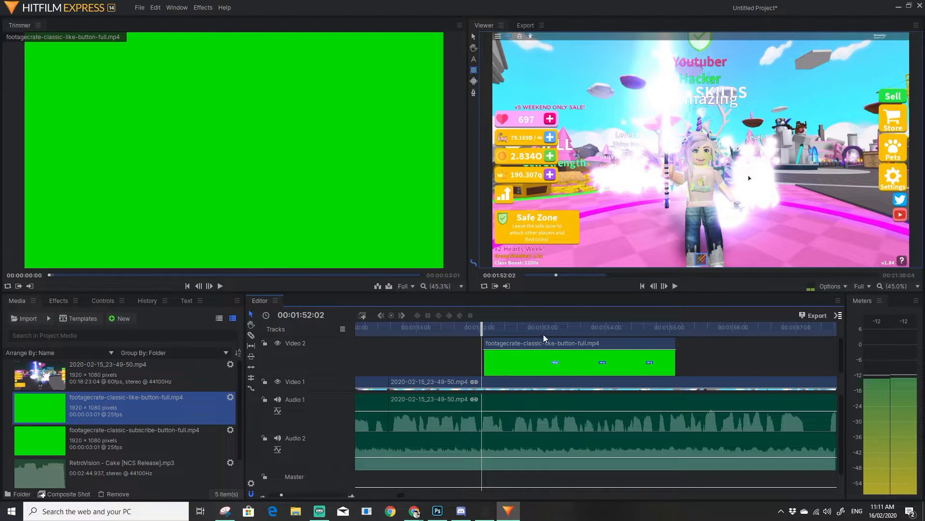
key("space")
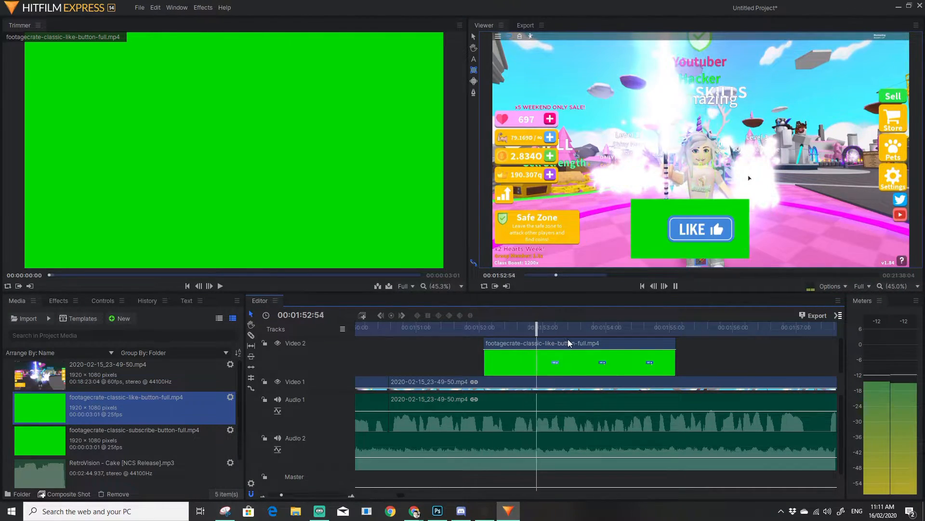
key("space")
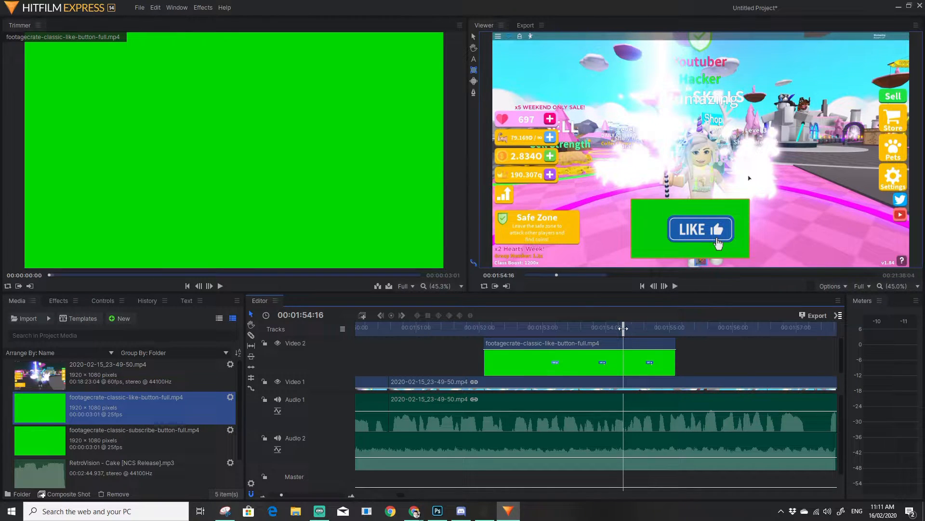
left_click_drag(623, 329, 569, 329)
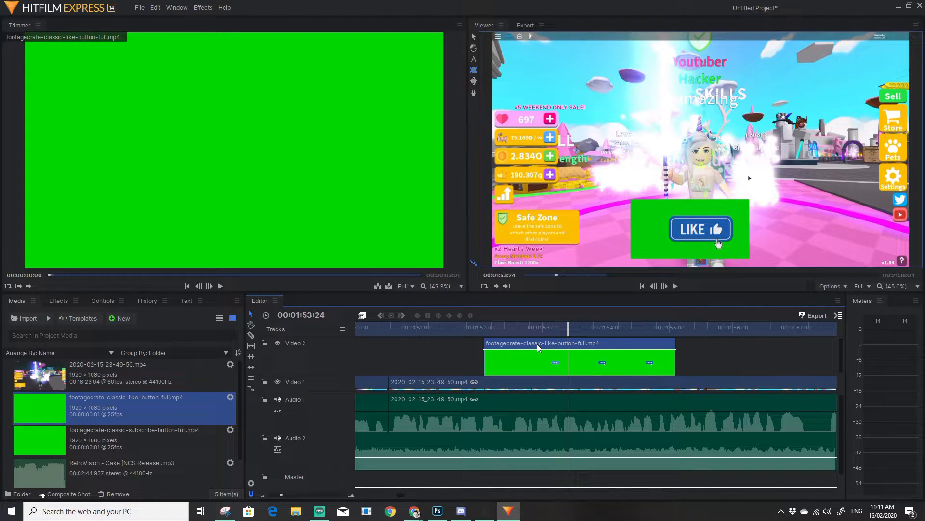
Step: Apply the Hue & RGB Key keying effect to the like-button clip on Video 2
left_click(65, 302)
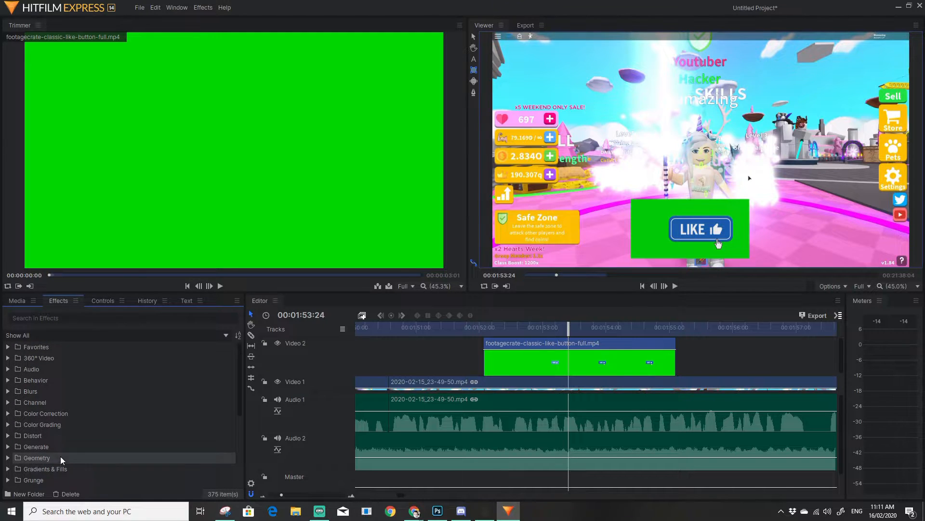
scroll(43, 429, "down", 2)
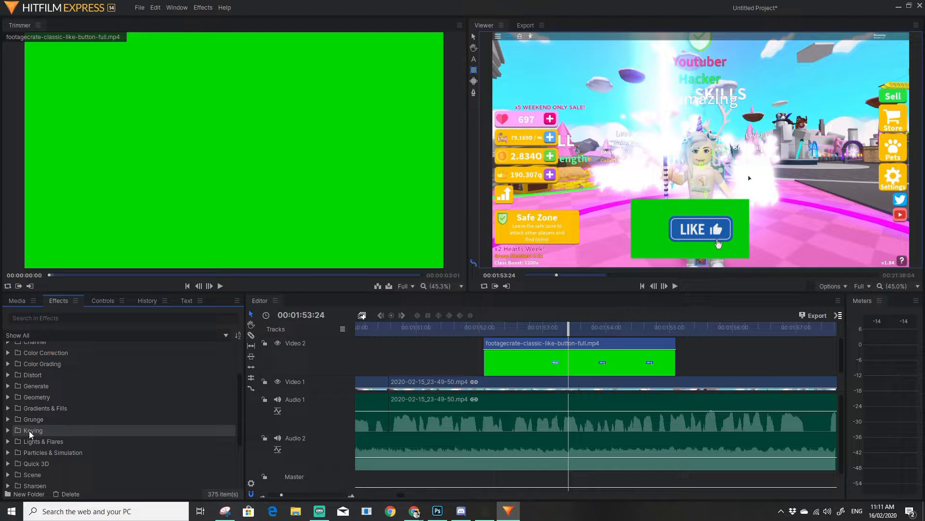
left_click(8, 431)
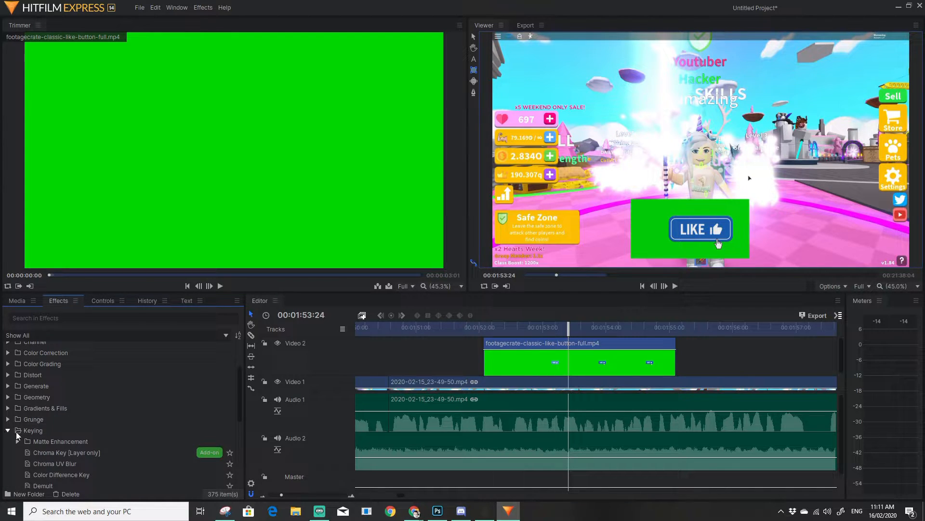
scroll(111, 462, "down", 1)
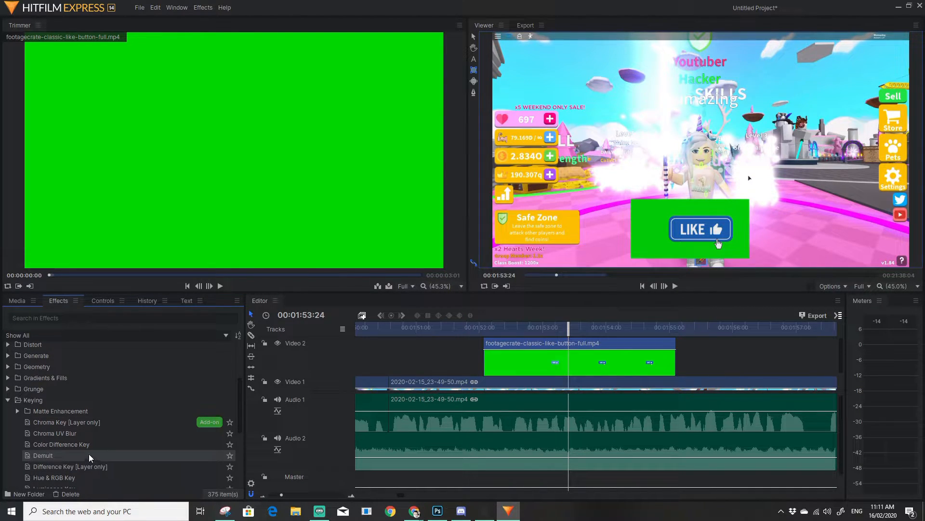
left_click(82, 478)
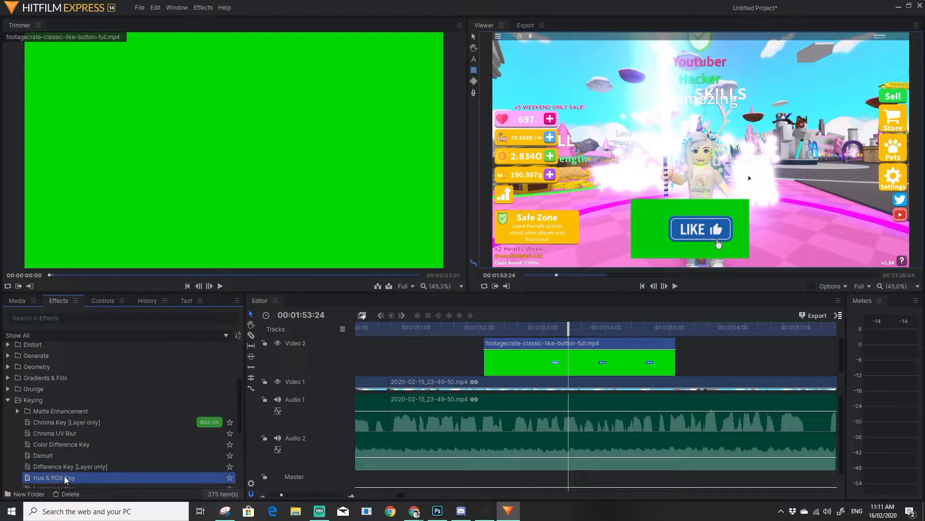
left_click_drag(66, 479, 520, 343)
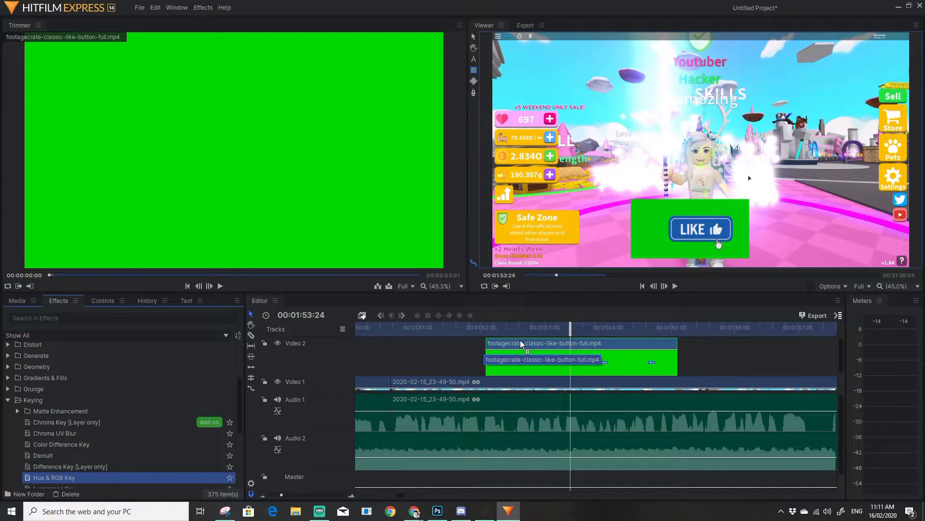
left_click_drag(519, 340, 520, 339)
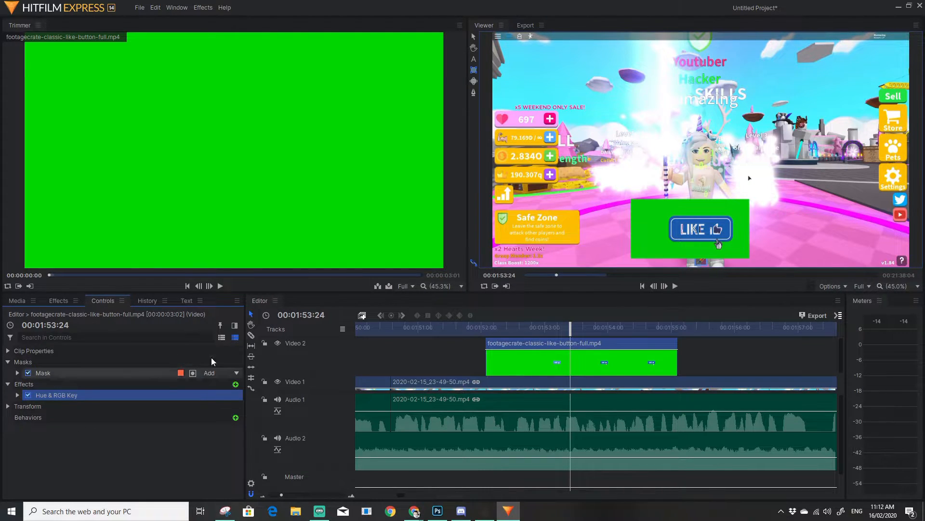
Step: Set the Hue & RGB Key color to the green #00ca07 sampled from the background around the like button
left_click(17, 395)
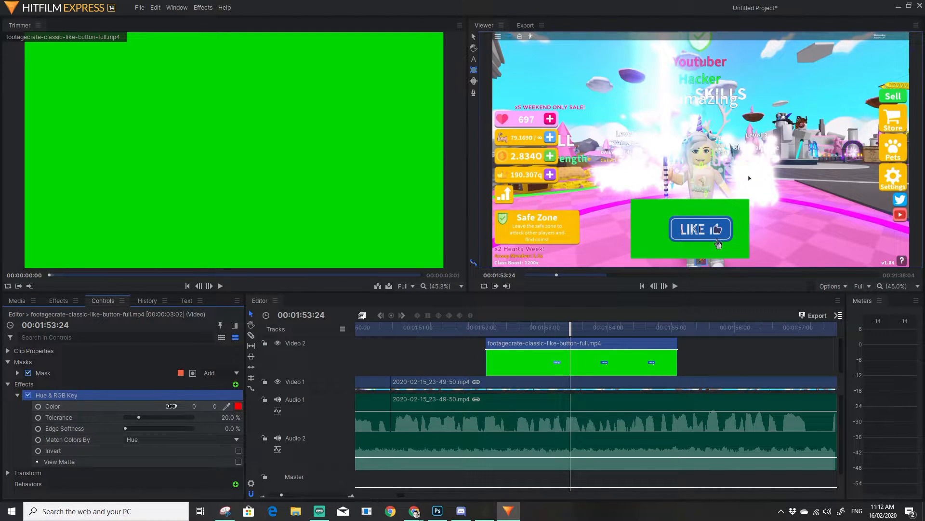
left_click(238, 406)
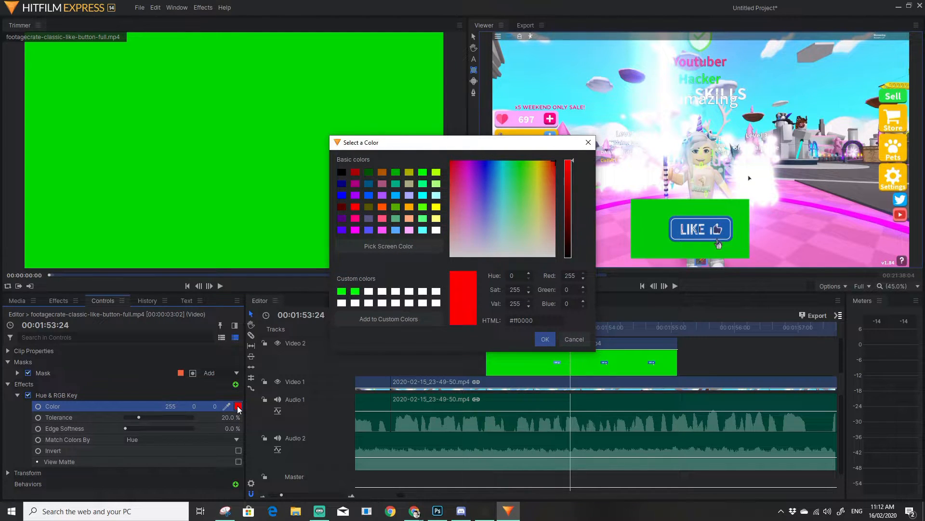
left_click(417, 246)
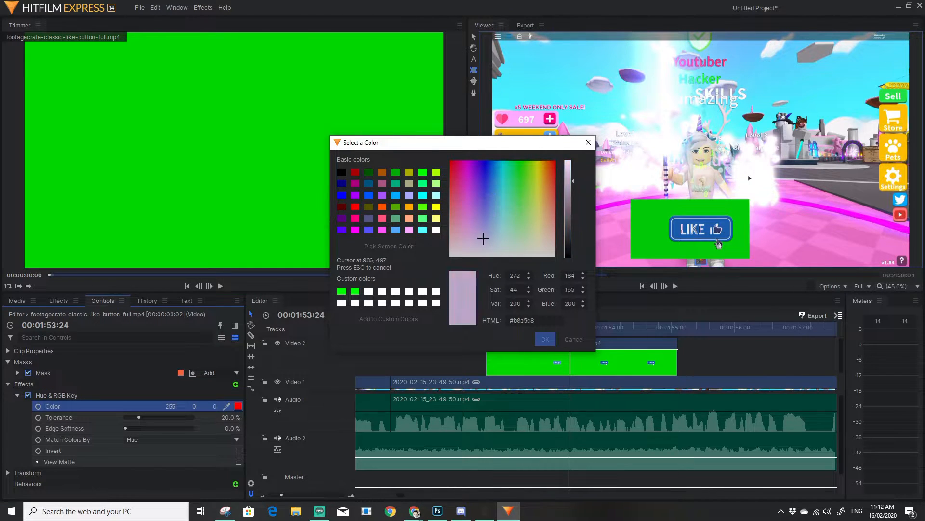
left_click(646, 233)
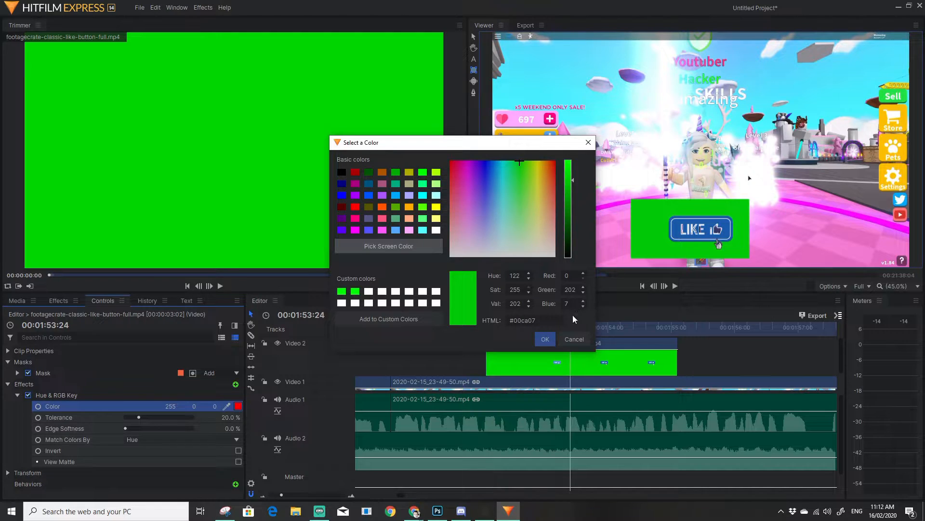
left_click(542, 338)
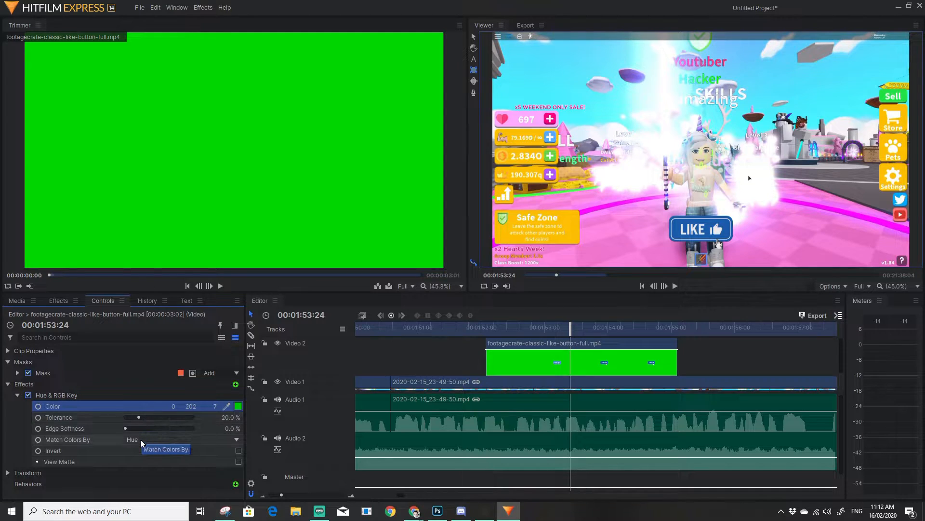
Step: Match the key's colors by RGB with 24.0 % tolerance, and play the timeline through the like-button clip
left_click(234, 439)
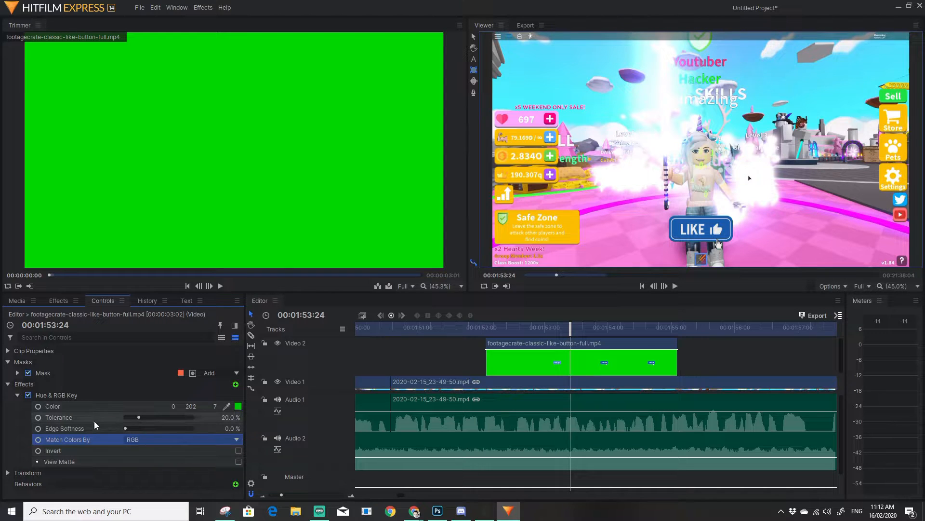
left_click_drag(139, 417, 140, 416)
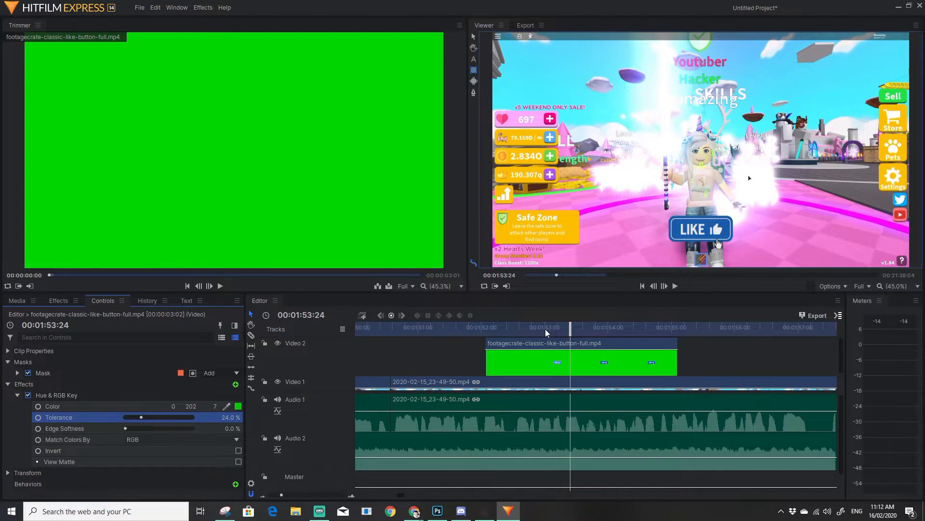
left_click_drag(571, 326, 441, 342)
key("space")
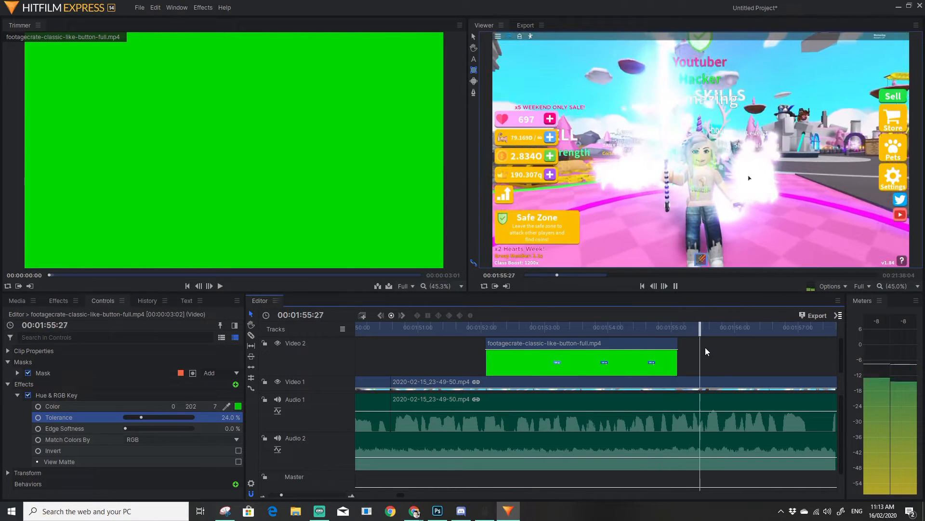
key("space")
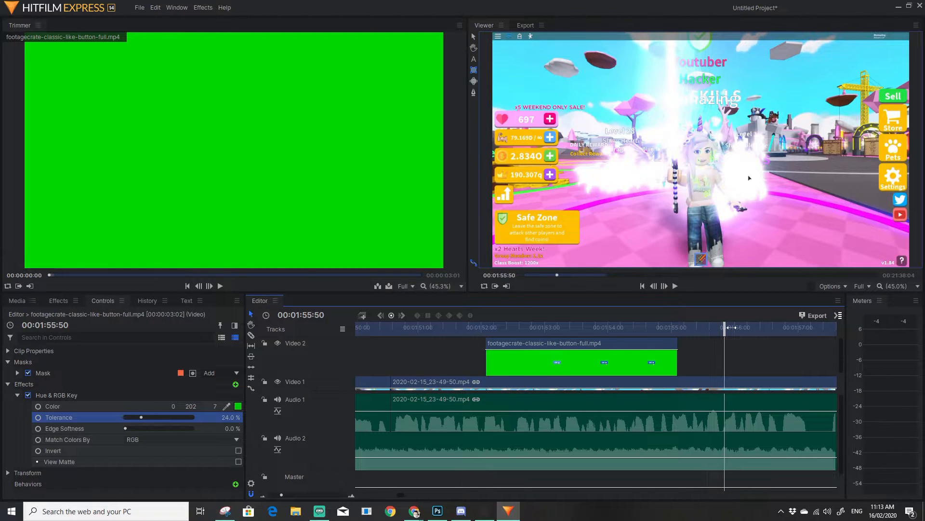
Step: Place footagecrate-classic-subscribe-button-full.mp4 on Video 2 starting at 00:01:55:32, after the like-button clip
left_click_drag(725, 327, 706, 332)
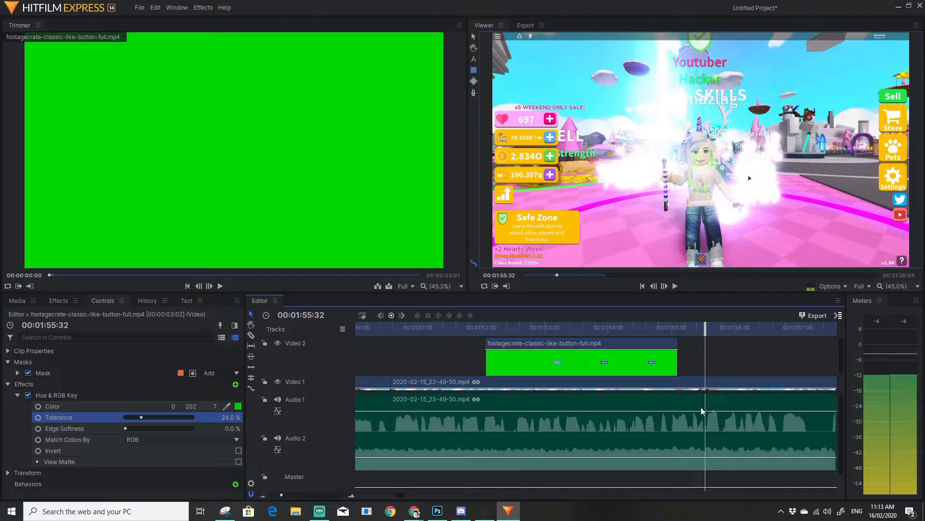
left_click(16, 302)
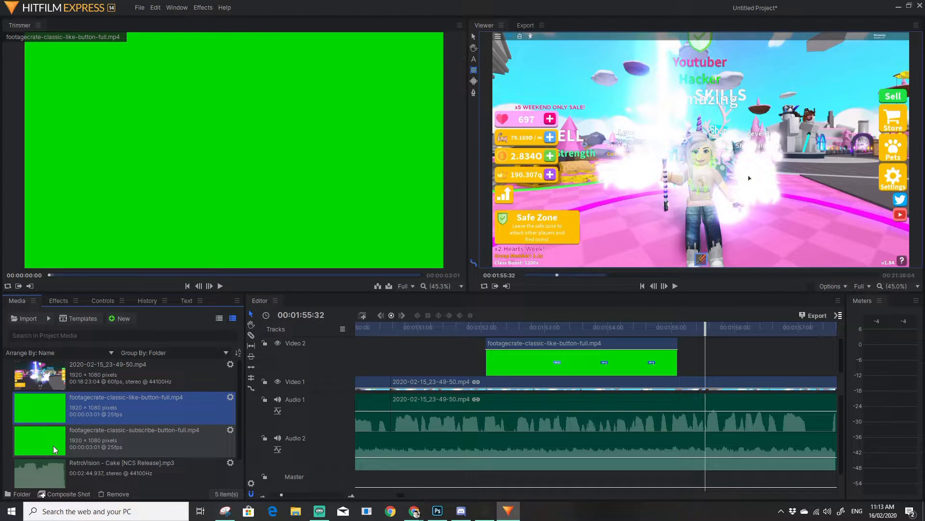
left_click_drag(46, 443, 702, 358)
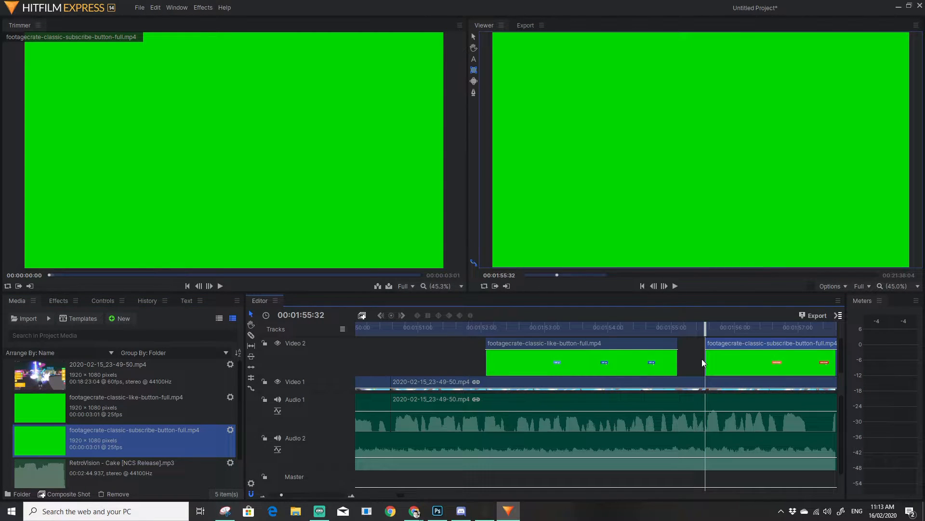
Step: At 00:01:55:45, move the subscribe button down near the bottom of the video frame and draw a rectangular mask around it
key("space")
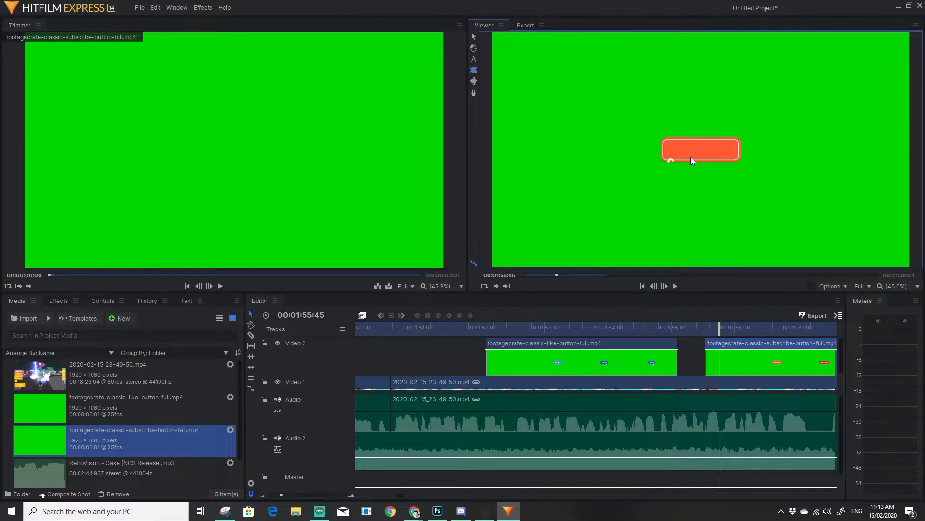
left_click(473, 37)
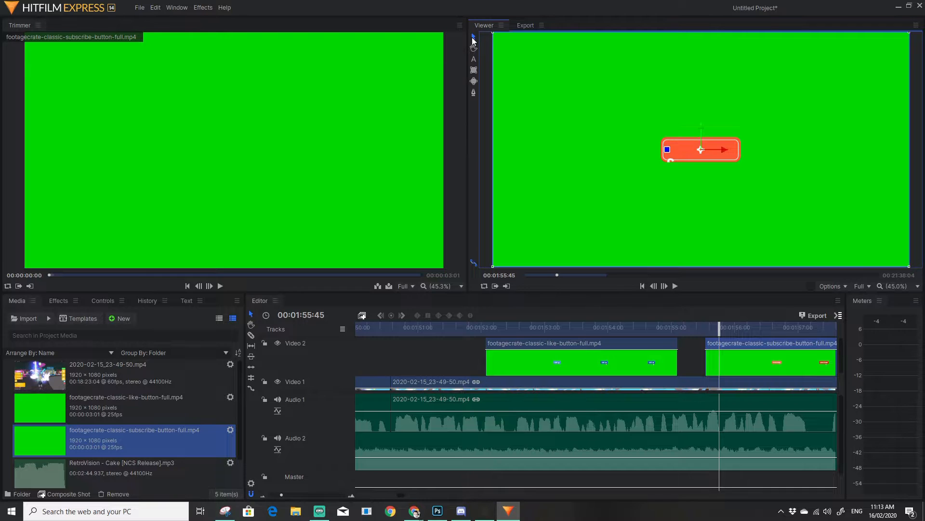
left_click_drag(699, 126, 704, 208)
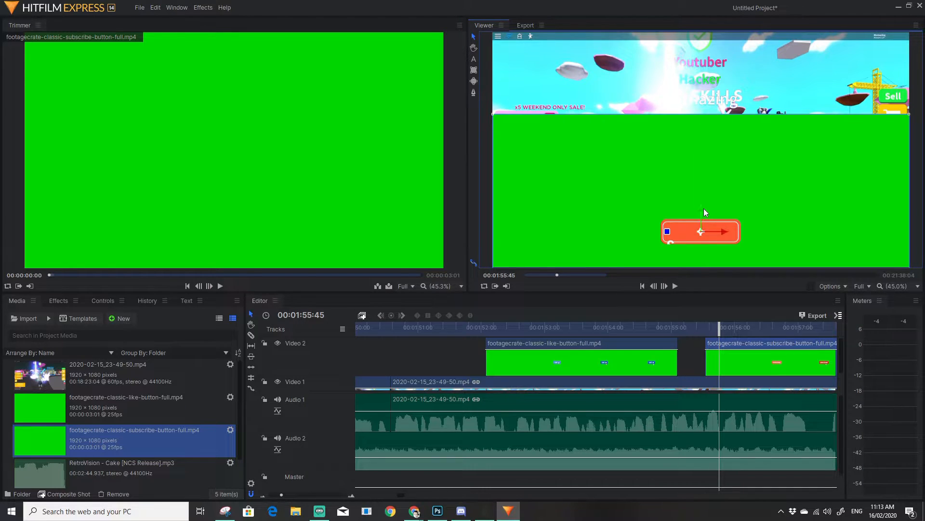
left_click(475, 72)
left_click_drag(777, 201, 619, 270)
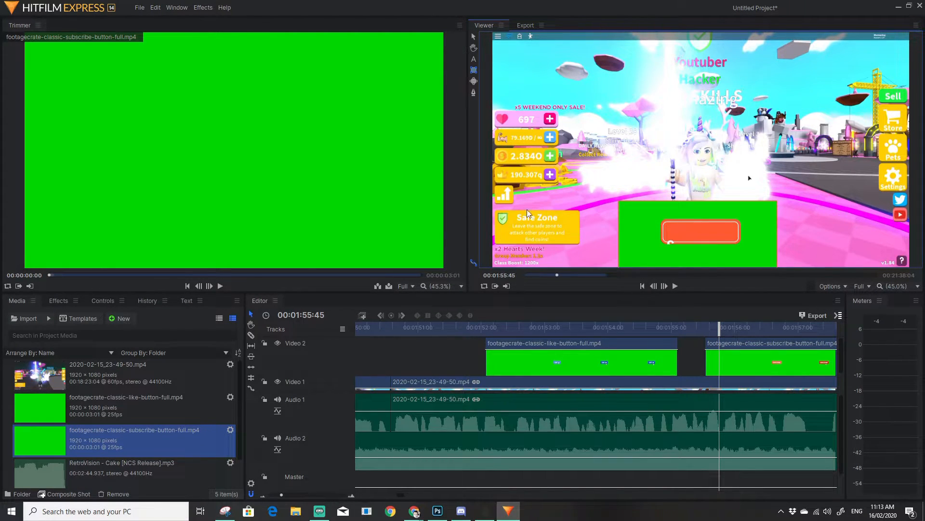
Step: Apply the Hue & RGB Key effect to the subscribe-button clip on Video 2
left_click(45, 438)
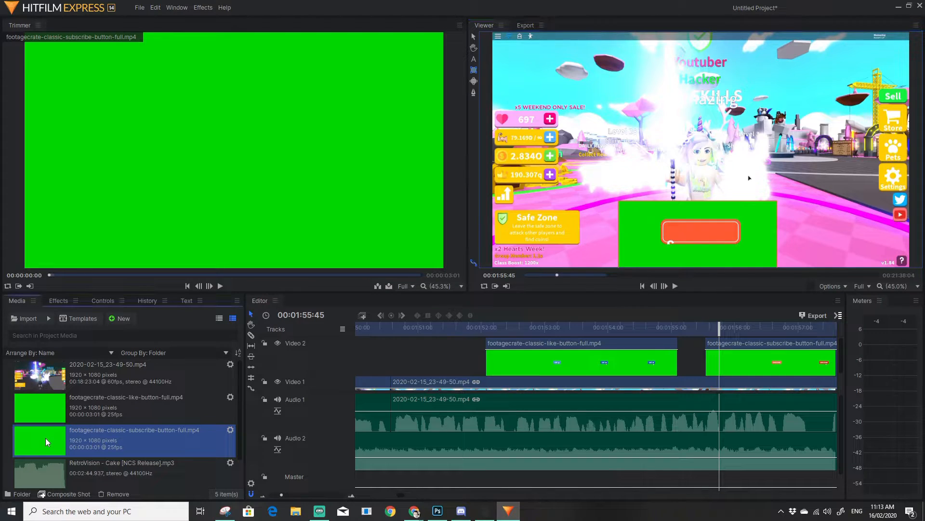
left_click(55, 300)
scroll(97, 454, "down", 3)
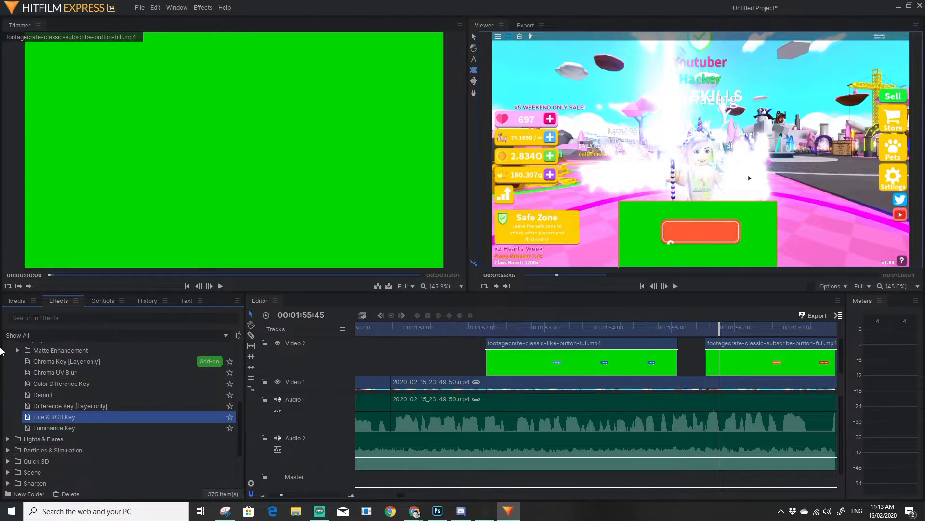
scroll(41, 374, "up", 1)
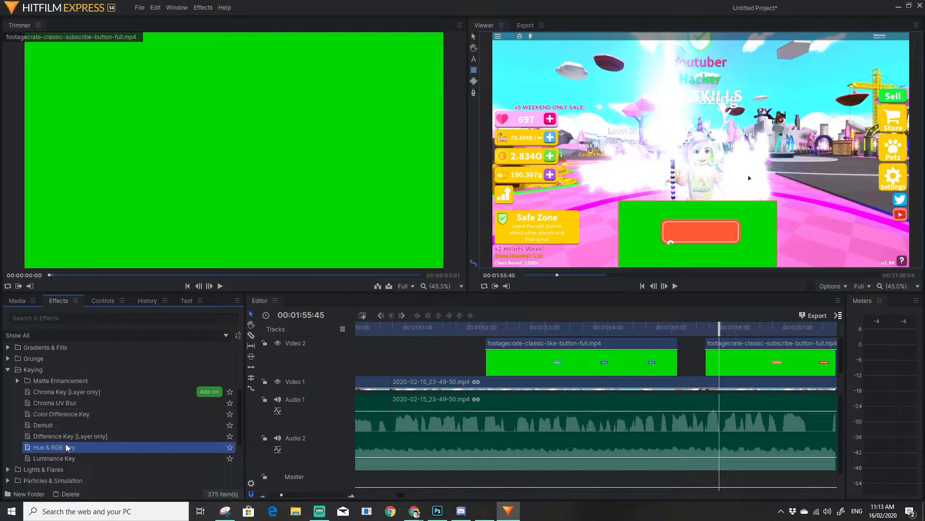
left_click_drag(72, 450, 724, 353)
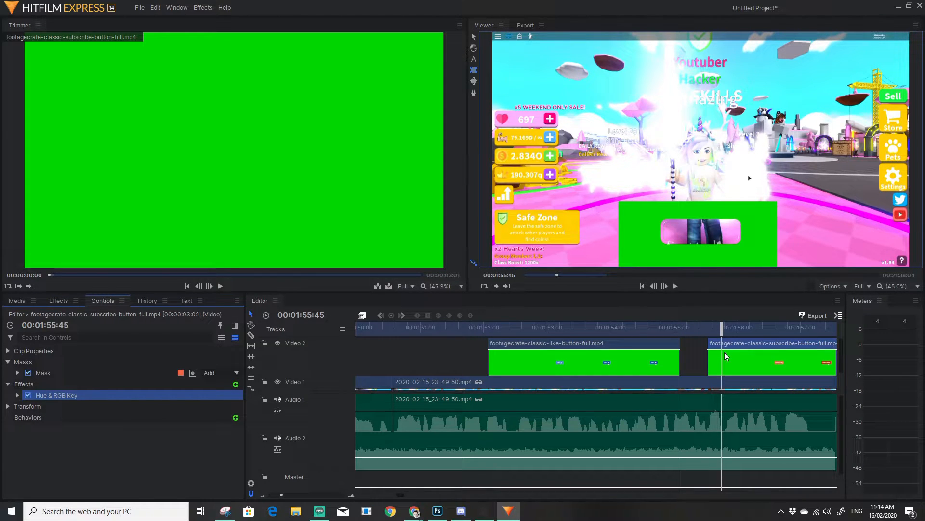
mouse_move(725, 351)
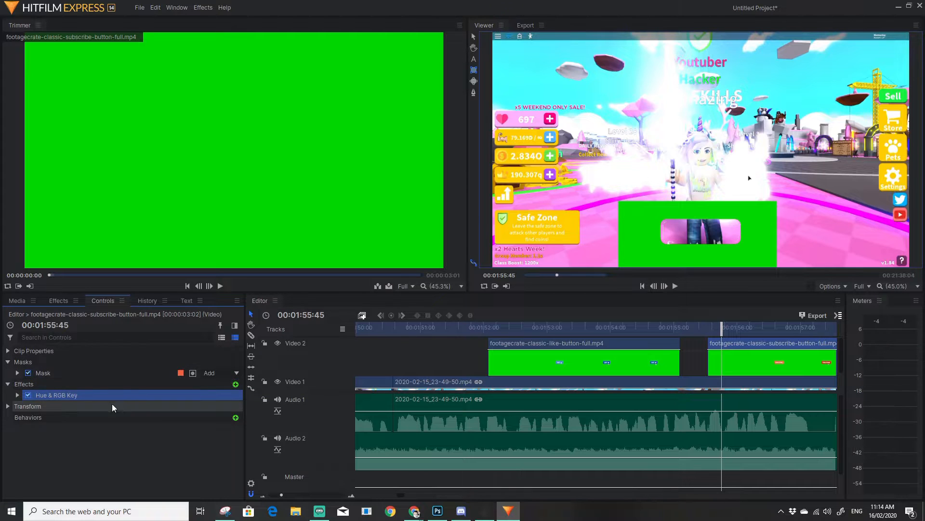
Step: Set the Hue & RGB Key color to the green (0, 216, 0) sampled from the background around the subscribe button
left_click(17, 395)
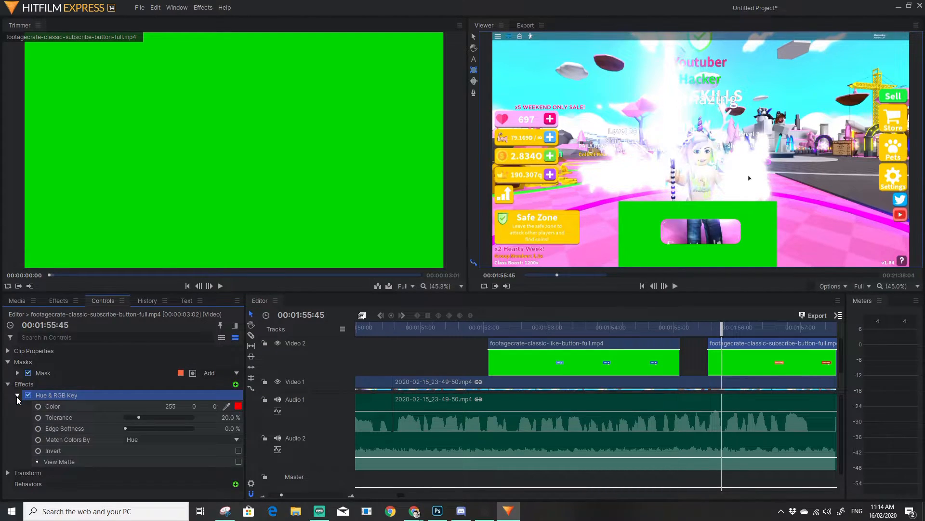
left_click(237, 407)
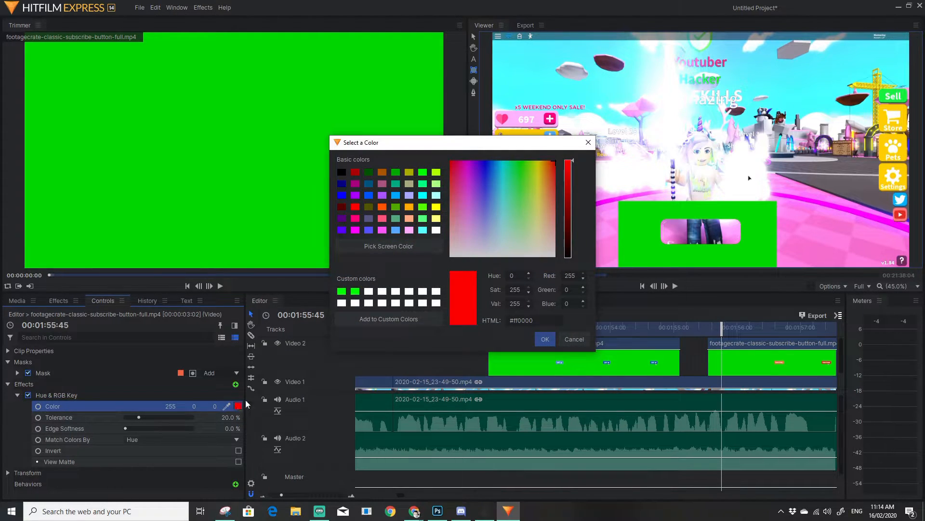
left_click(387, 248)
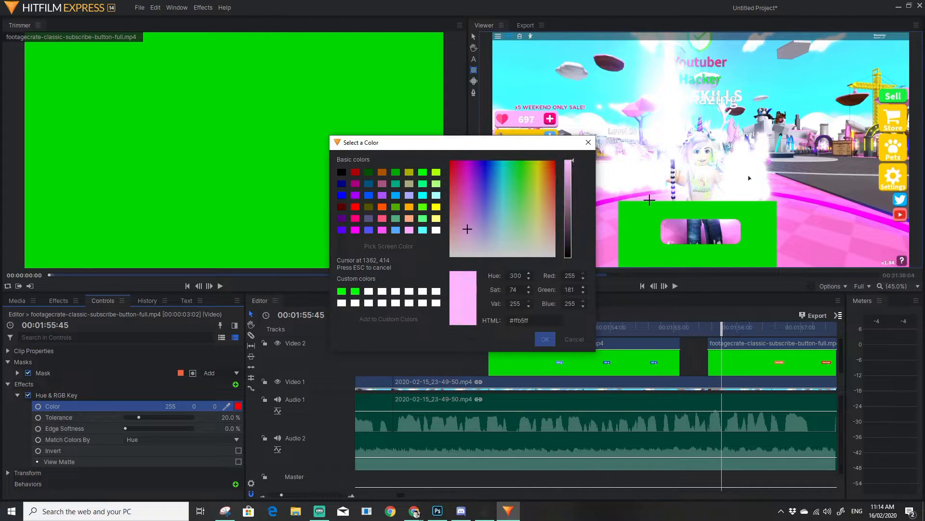
left_click(633, 237)
left_click(545, 339)
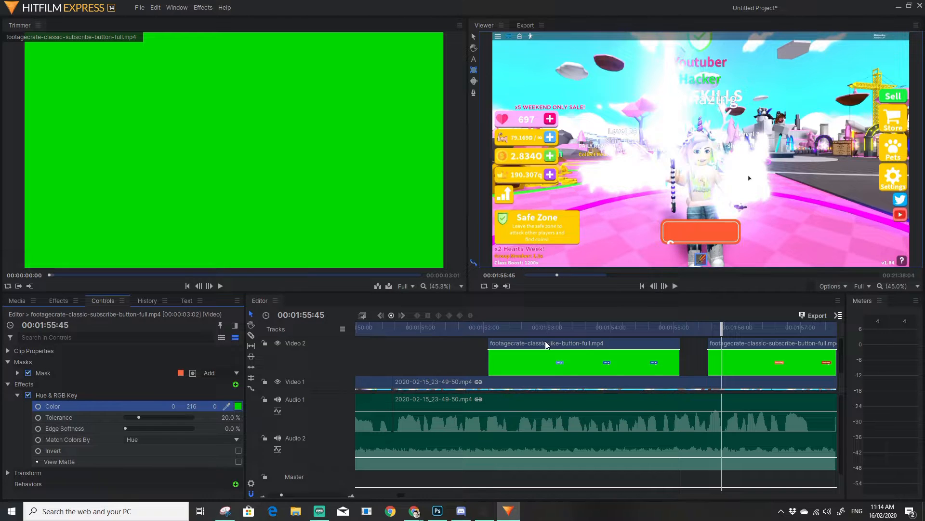
Step: Match the subscribe-button key's colors by RGB with 28.0 % tolerance, and play the timeline past the end of that clip
left_click(156, 435)
left_click(164, 453)
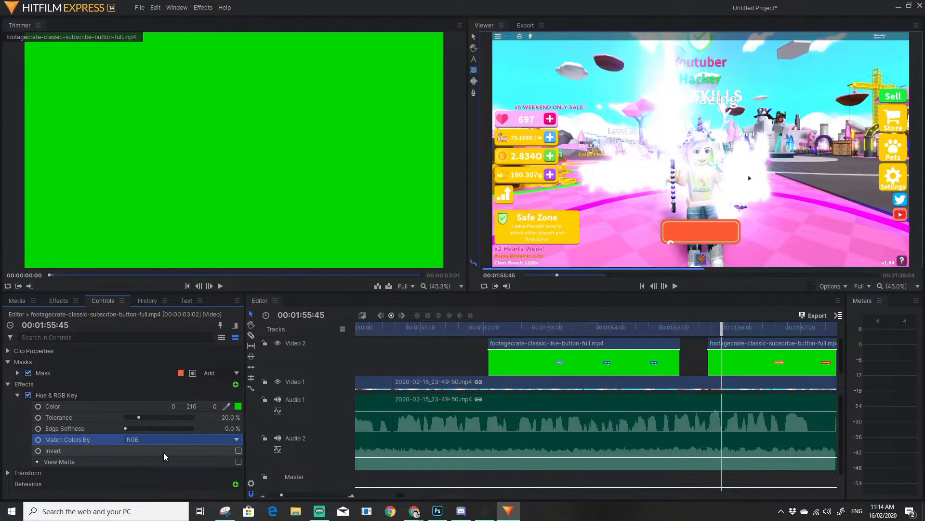
left_click_drag(138, 417, 142, 416)
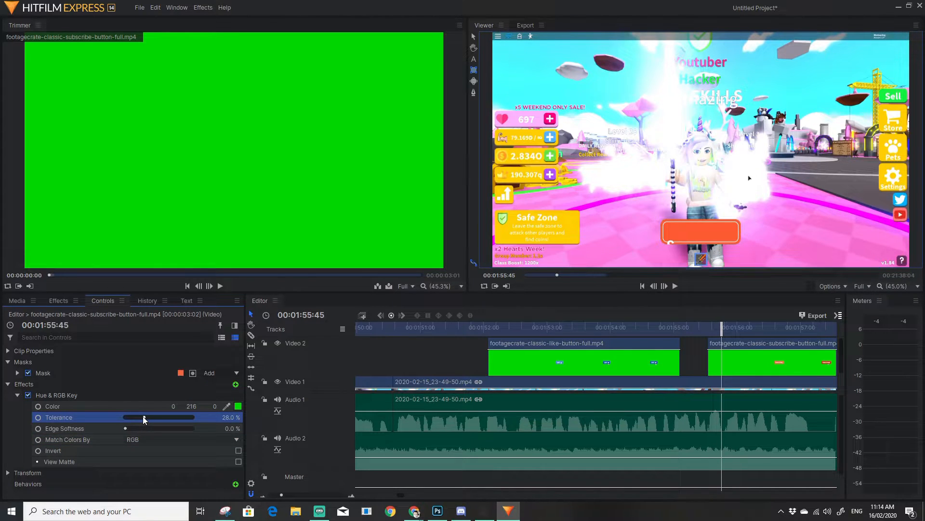
left_click_drag(718, 328, 482, 346)
key("space")
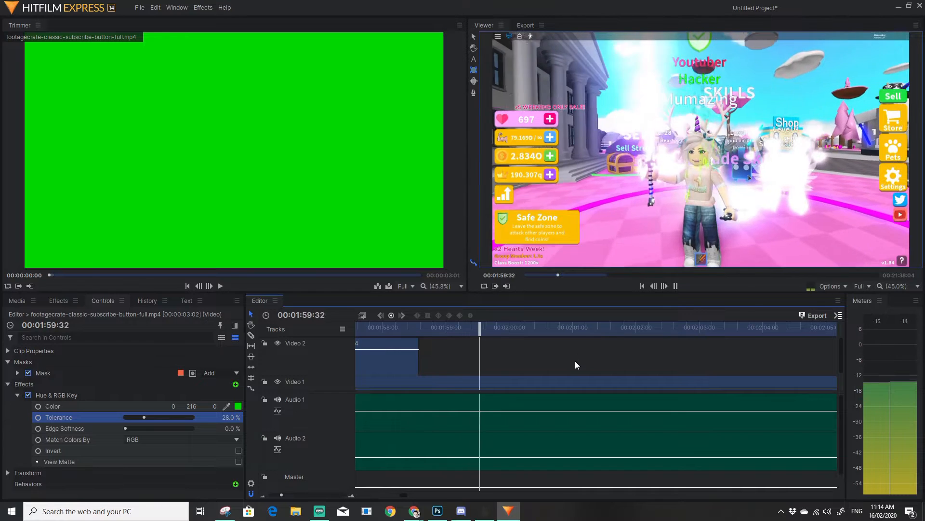
key("space")
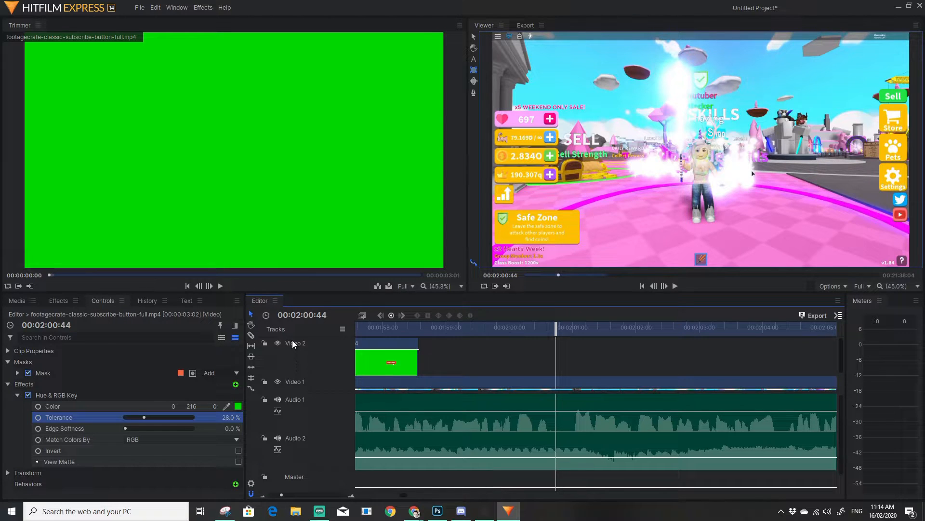
Step: Slice the gameplay clip at 00:02:00:38 and 00:02:01:01, and ripple delete the piece between the two cuts
left_click_drag(560, 327, 430, 344)
key("space")
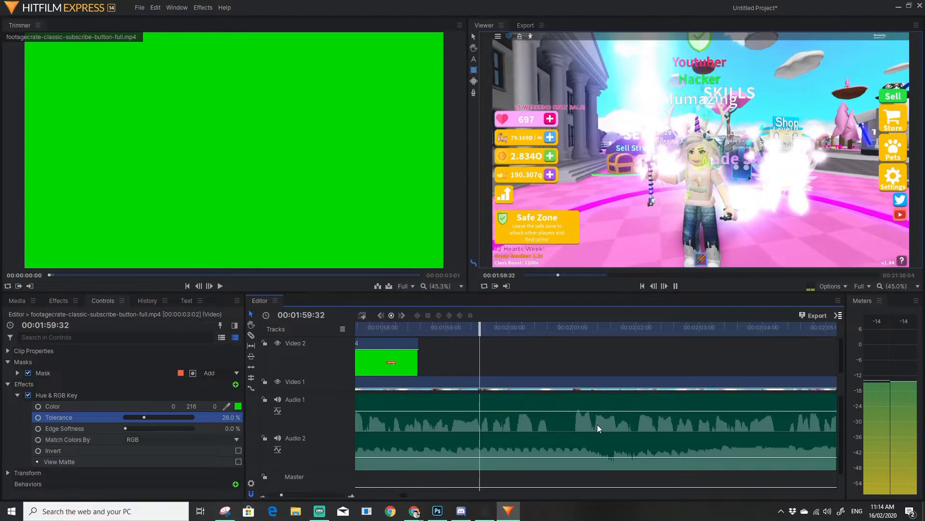
key("space")
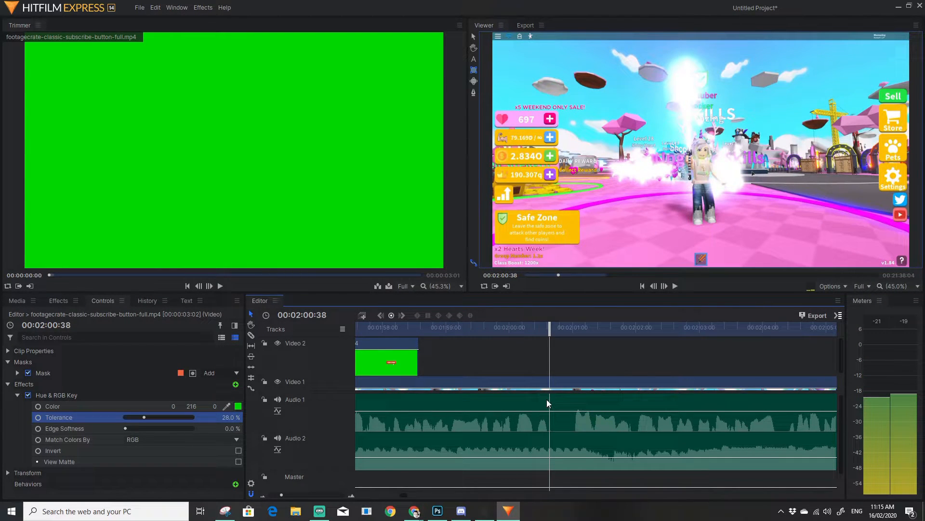
left_click(251, 336)
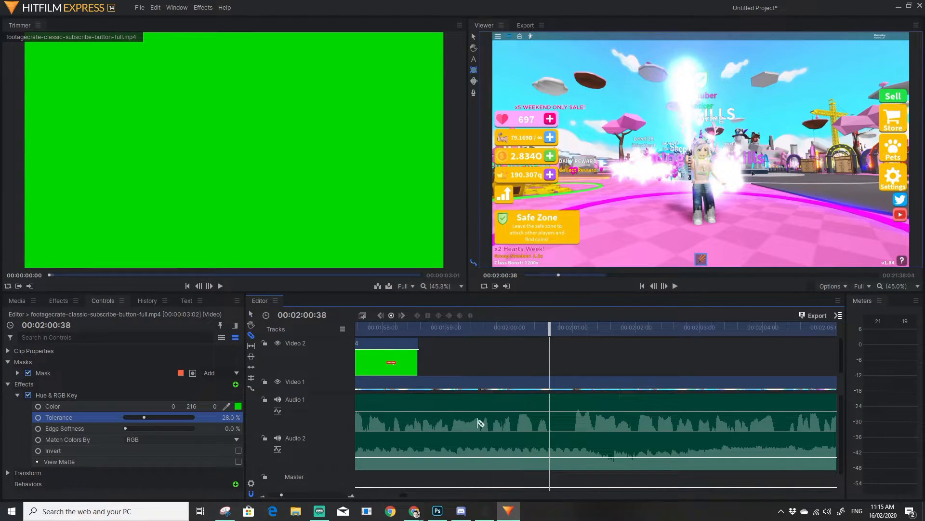
left_click(550, 404)
left_click_drag(550, 344, 574, 344)
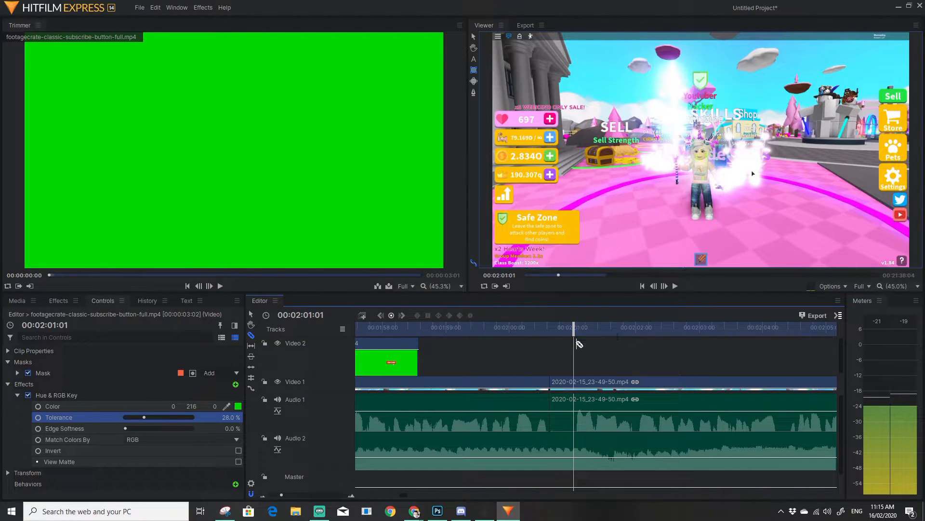
left_click(573, 418)
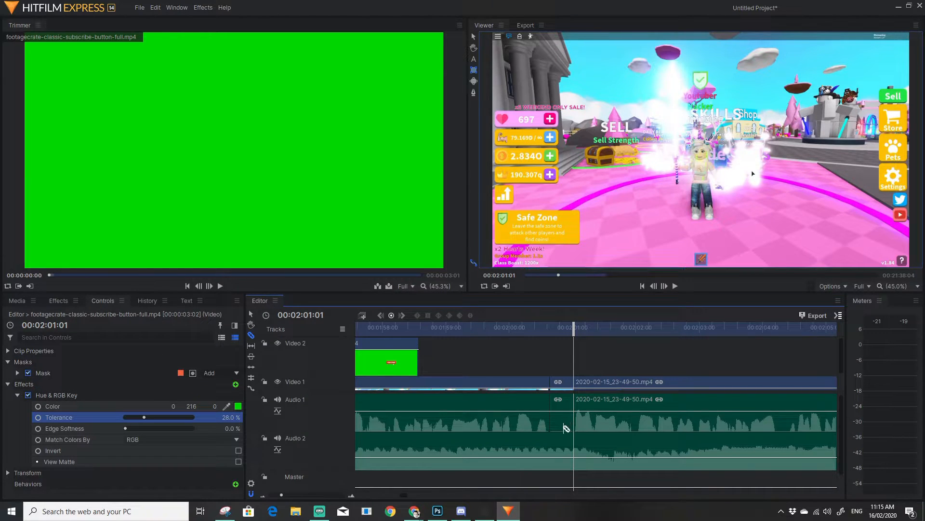
right_click(565, 431)
left_click(589, 400)
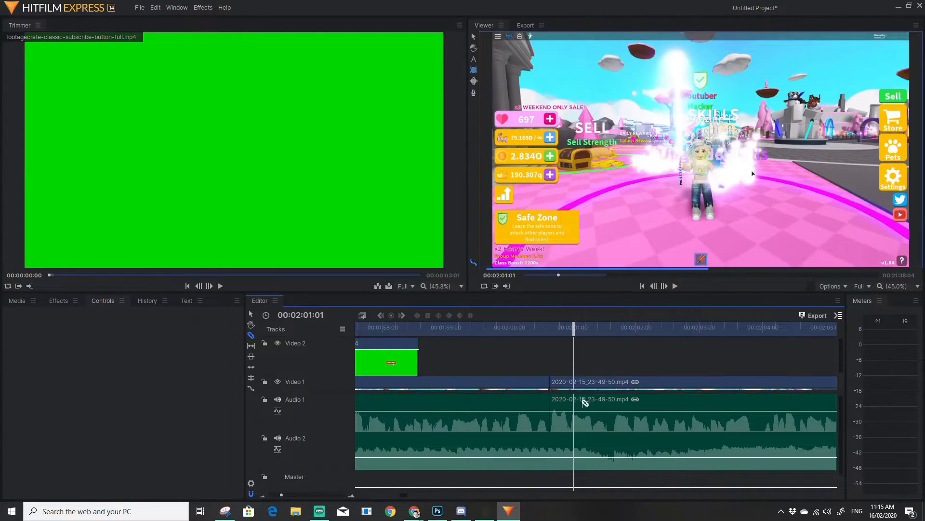
Step: Play on to the next commentary pause, slice out the 28-frame piece of gameplay ending at 00:02:06:07 and ripple delete it
key("space")
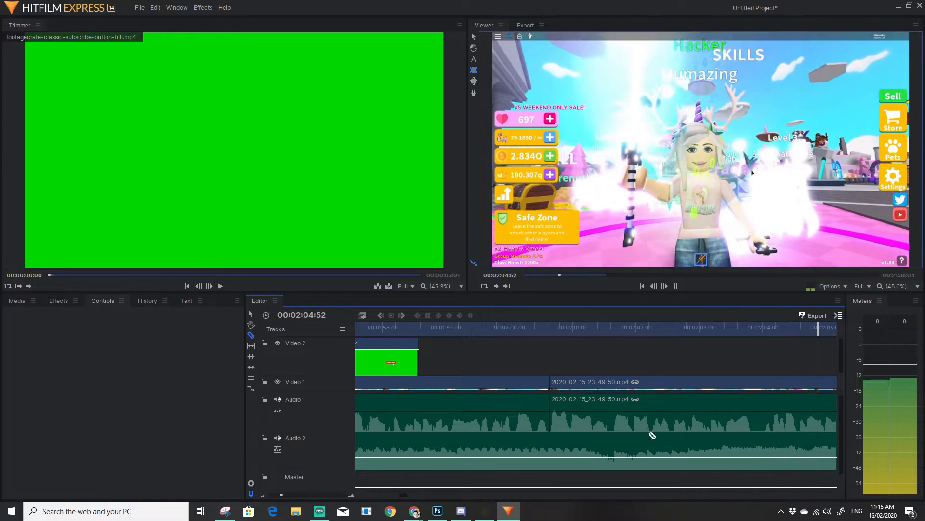
key("space")
left_click(388, 396)
left_click_drag(387, 334, 416, 342)
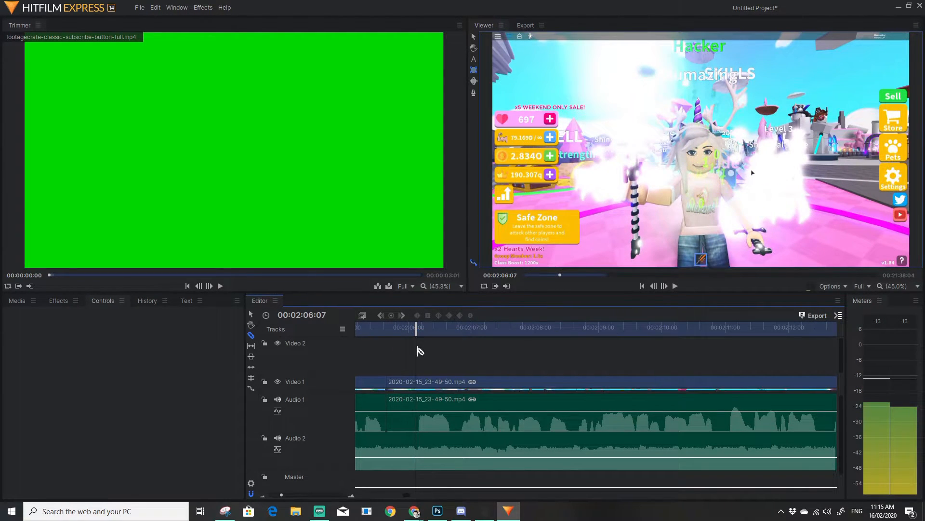
left_click(419, 397)
right_click(409, 403)
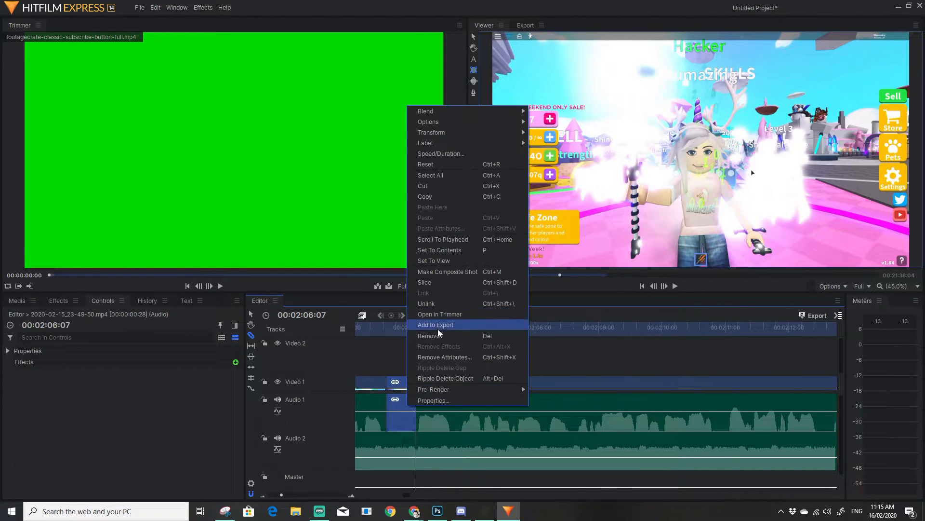
left_click(443, 380)
Step: Play the gameplay up to the shop scene and slice the clip at 00:02:17:56, where the speech stops
left_click_drag(419, 334, 374, 350)
key("space")
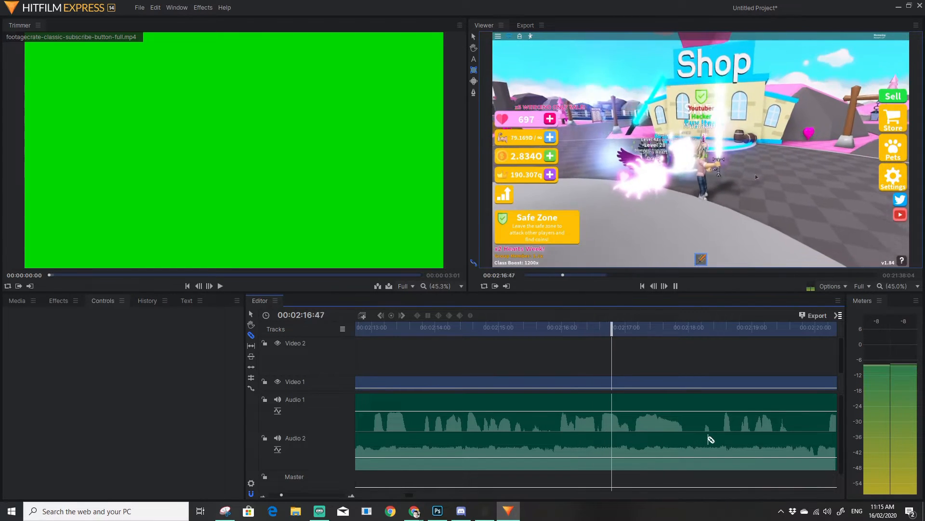
key("space")
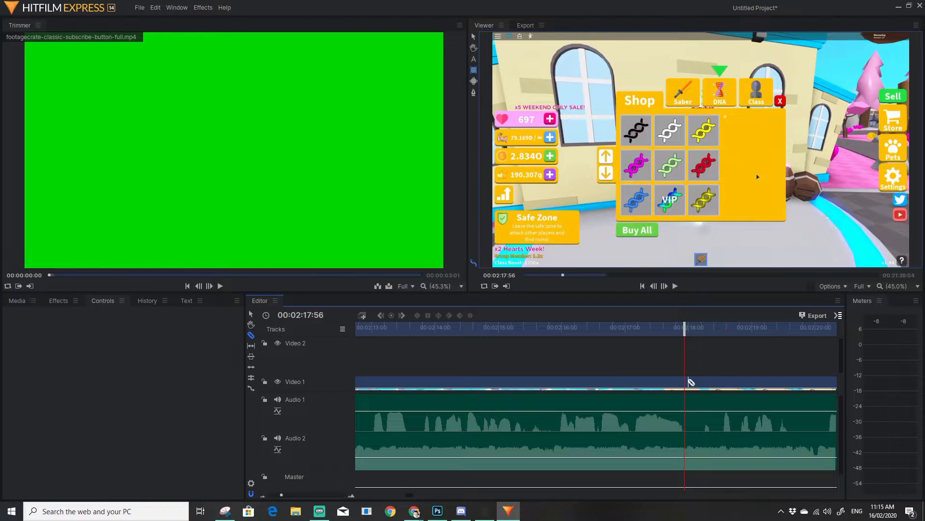
left_click(685, 409)
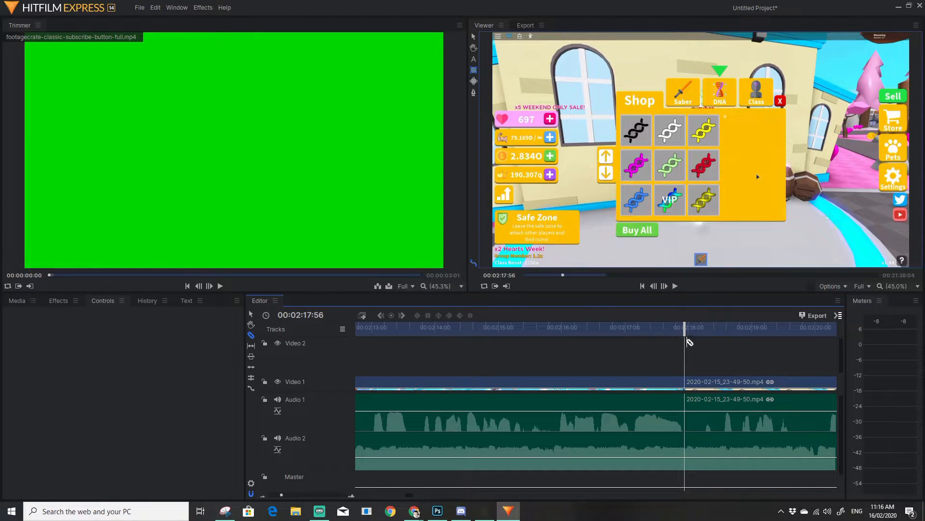
Step: Listen to the commentary from 00:02:18:19 through the shop scene to find where the section to cut ends
left_click_drag(686, 325, 708, 327)
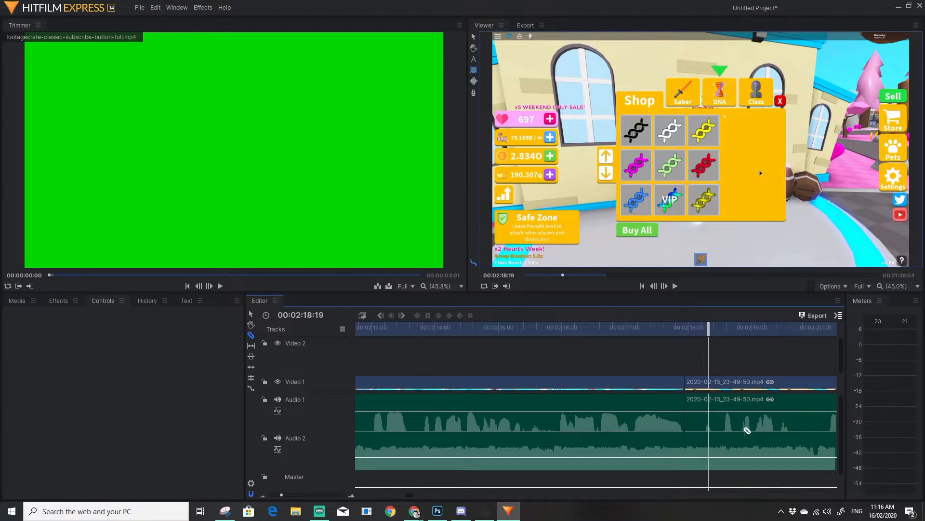
key("space")
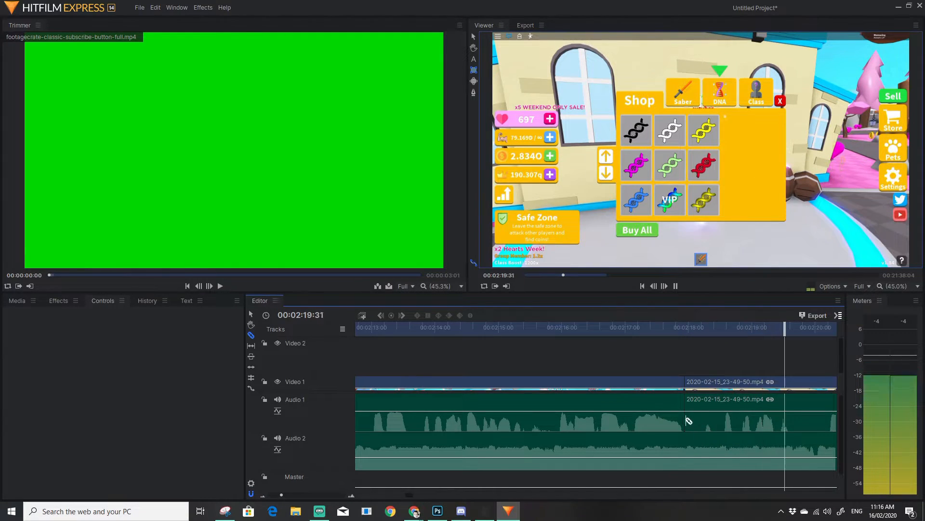
key("space")
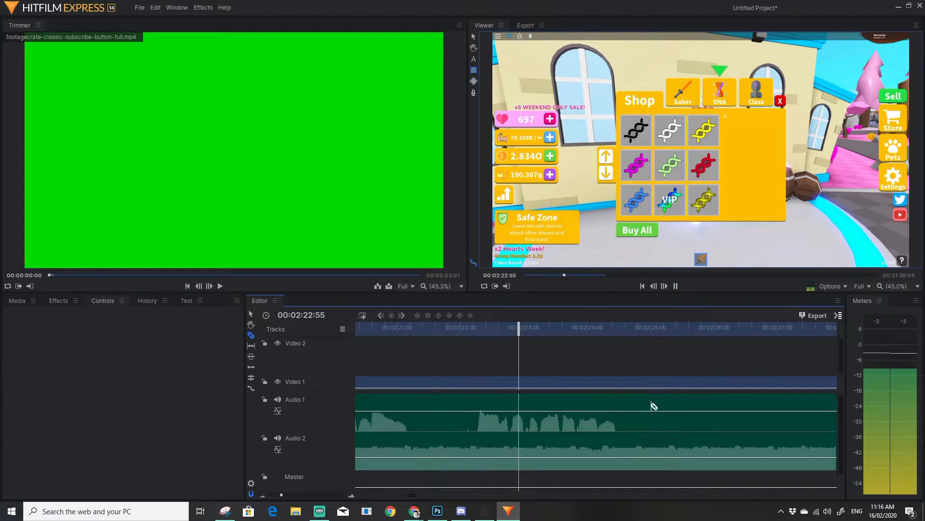
key("space")
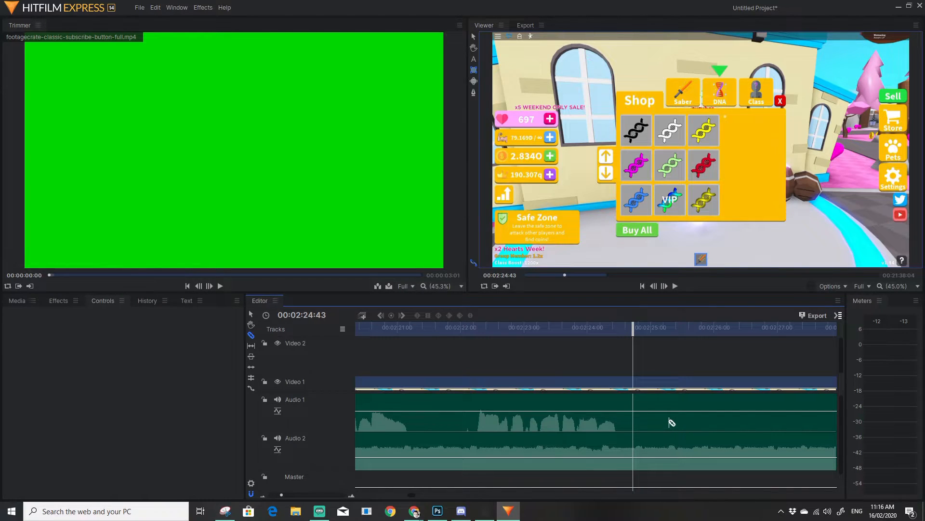
left_click_drag(635, 329, 776, 331)
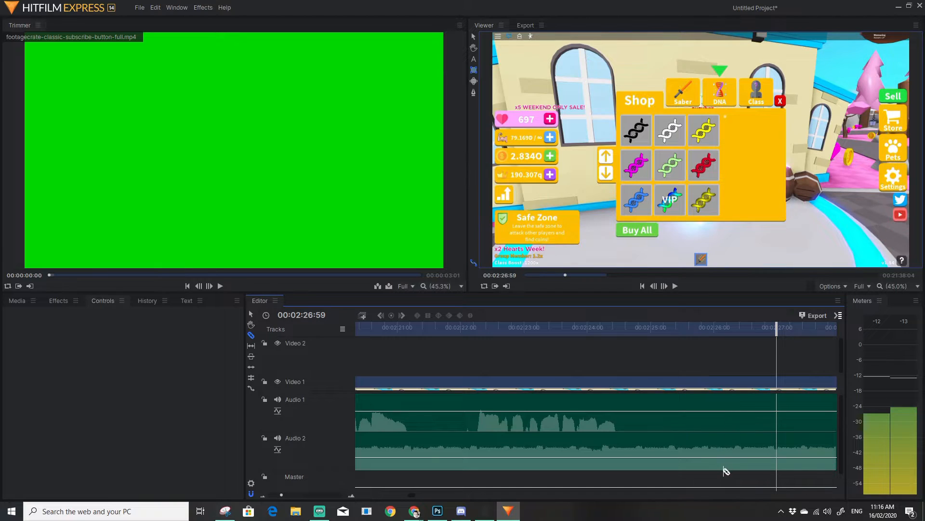
scroll(707, 424, "down", 5)
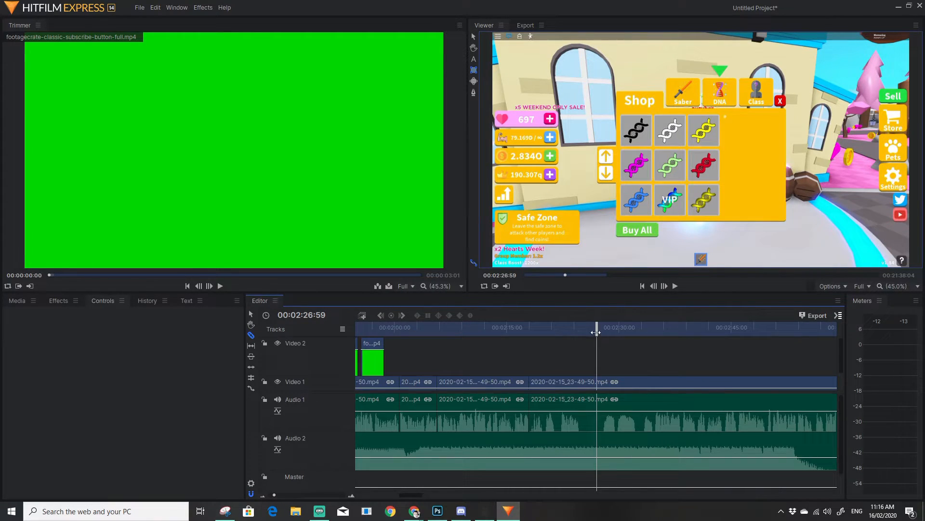
key("space")
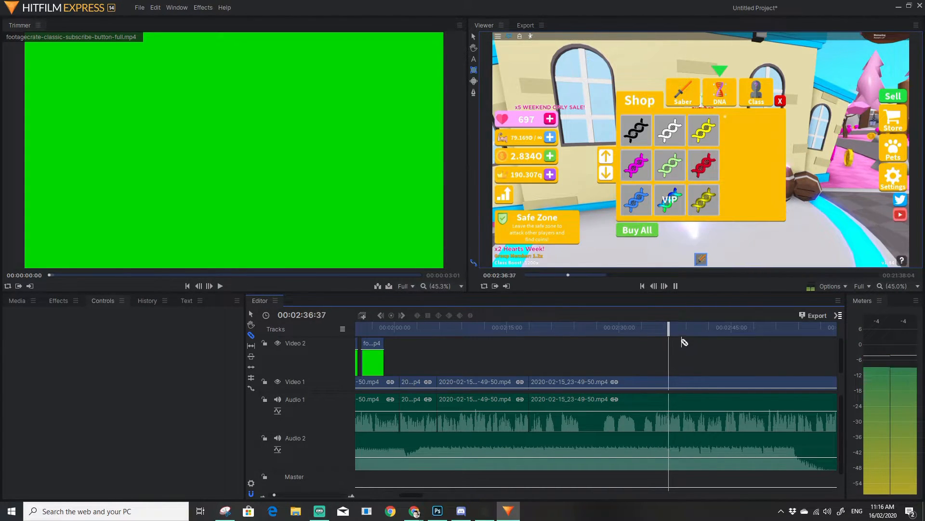
key("space")
Step: Locate where the speech resumes in the DNA shop scene, around 00:02:34, and slice the gameplay clip there
left_click_drag(676, 327, 656, 344)
scroll(674, 428, "up", 3)
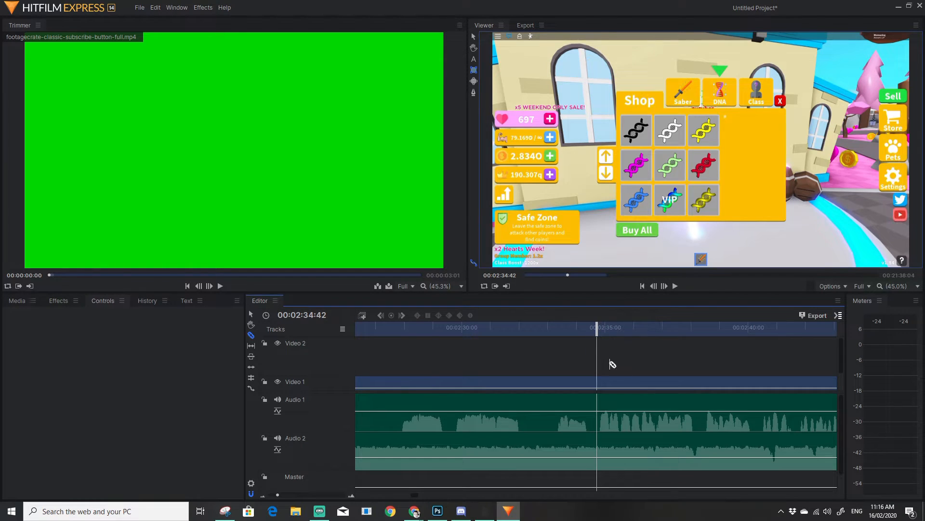
scroll(616, 370, "up", 2)
left_click_drag(599, 328, 492, 418)
left_click(604, 400)
Step: Replay the lead-up to the shop, slice the gameplay at 00:02:15:50, and ripple delete both pieces up to the shop-scene cut where speech resumes
key("space")
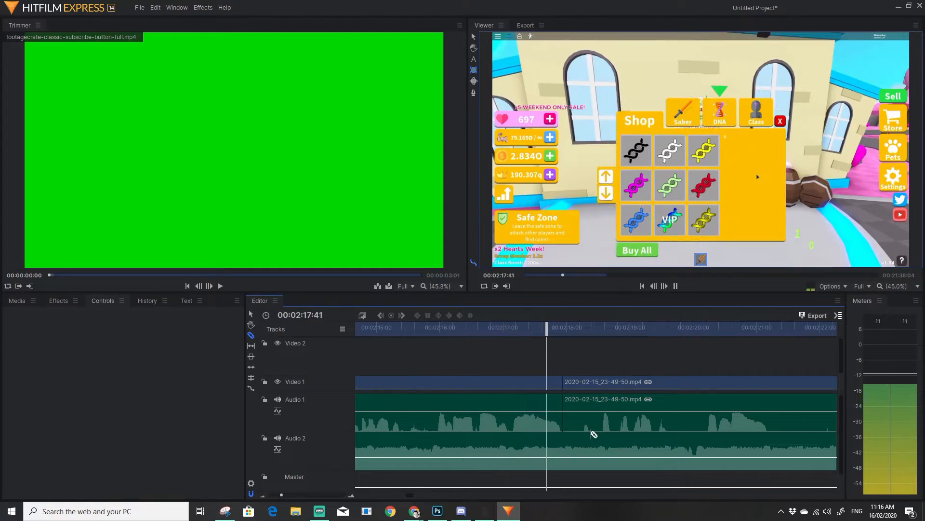
key("space")
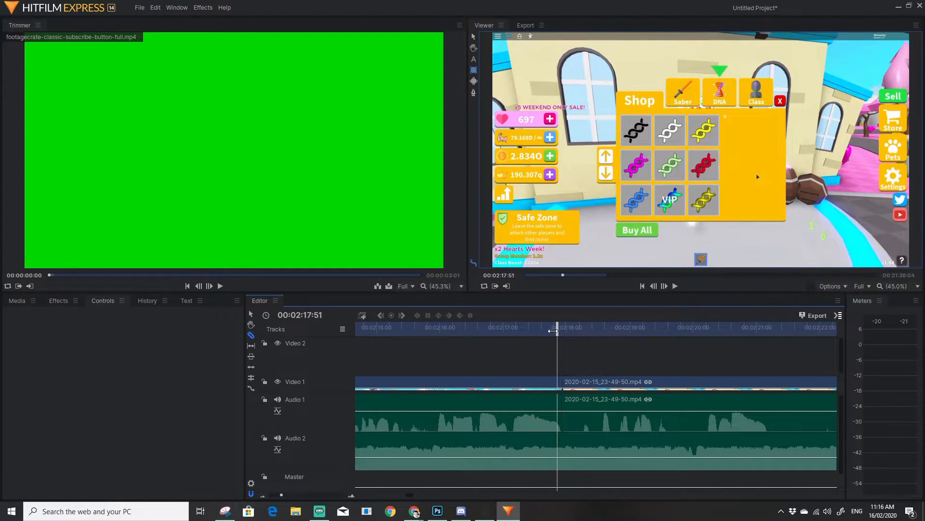
left_click_drag(556, 329, 360, 329)
key("space")
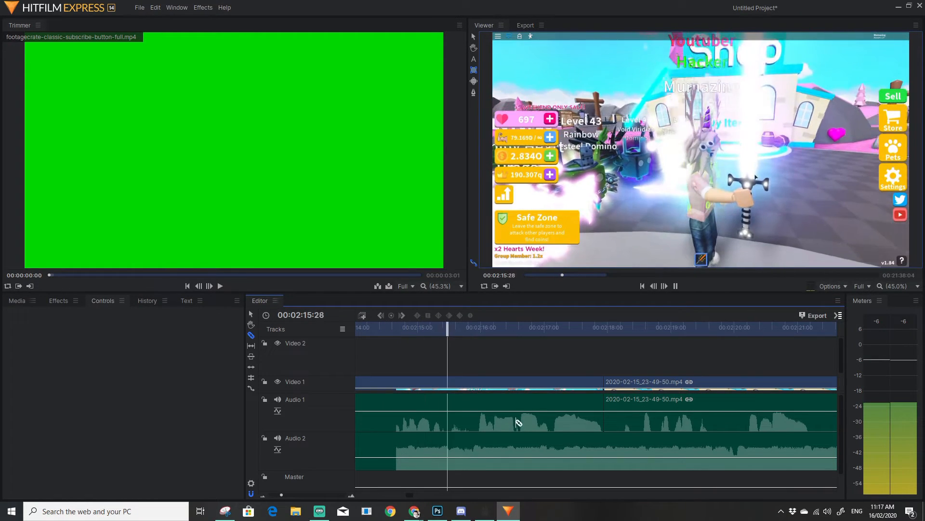
key("space")
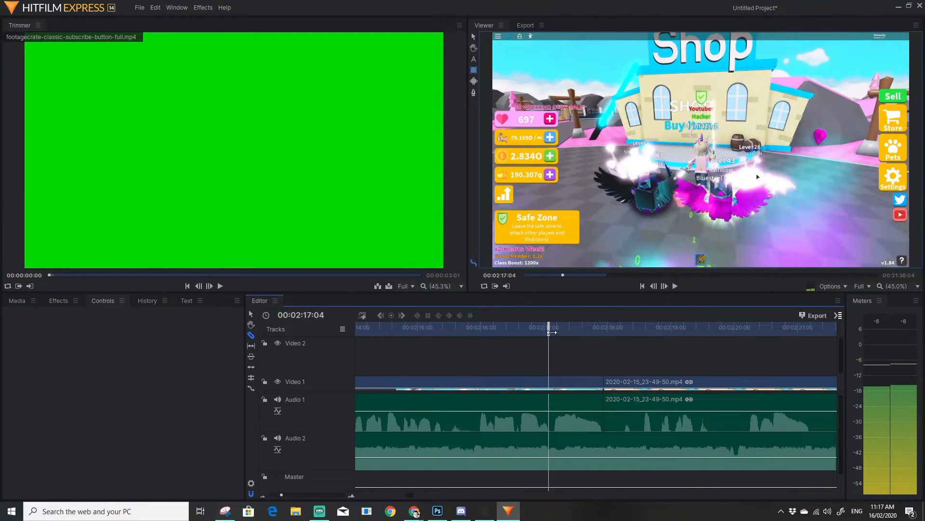
left_click_drag(552, 333, 471, 329)
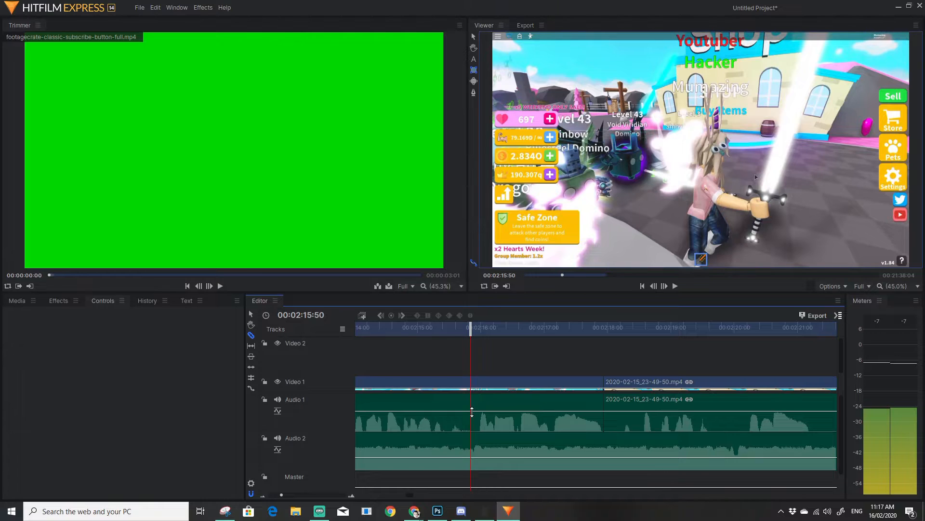
right_click(513, 399)
left_click(560, 370)
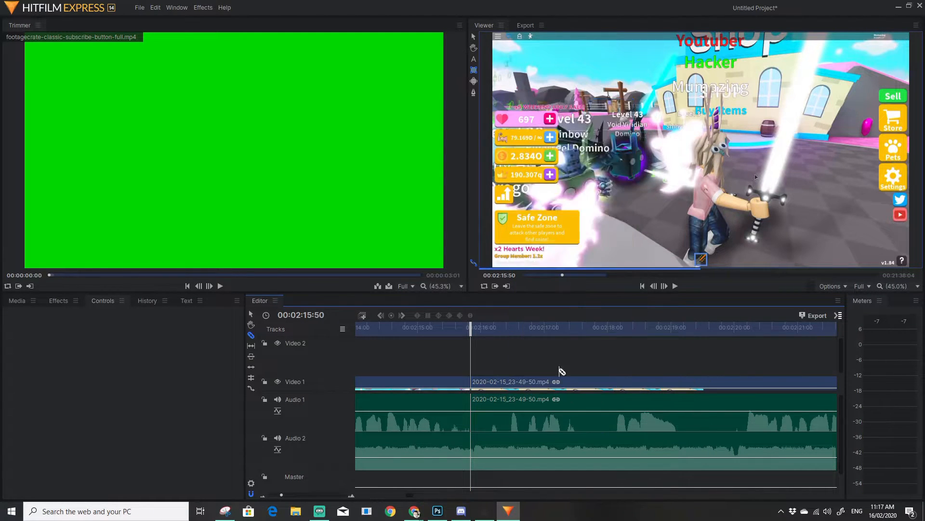
right_click(506, 399)
left_click(533, 374)
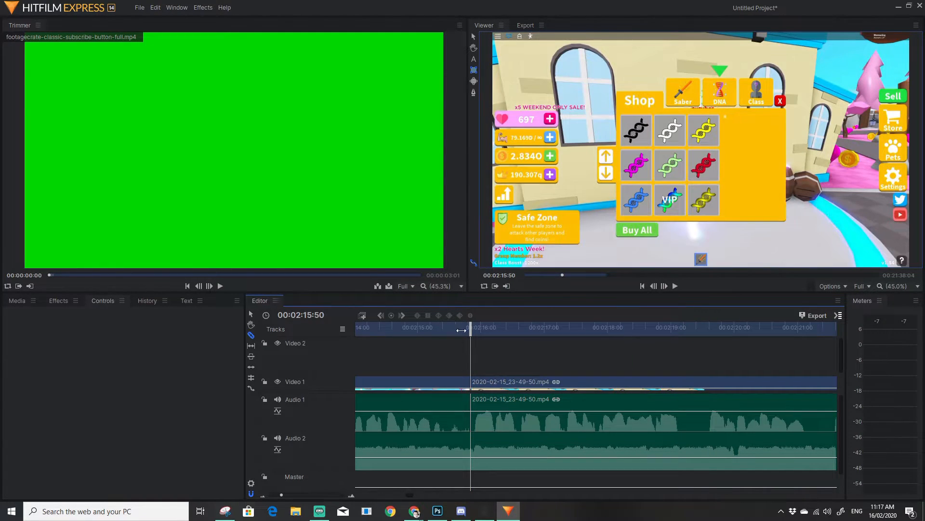
Step: Play on to the next commentary pause, slice out the 26-frame piece of gameplay ending at 00:02:19:33 and ripple delete it
key("space")
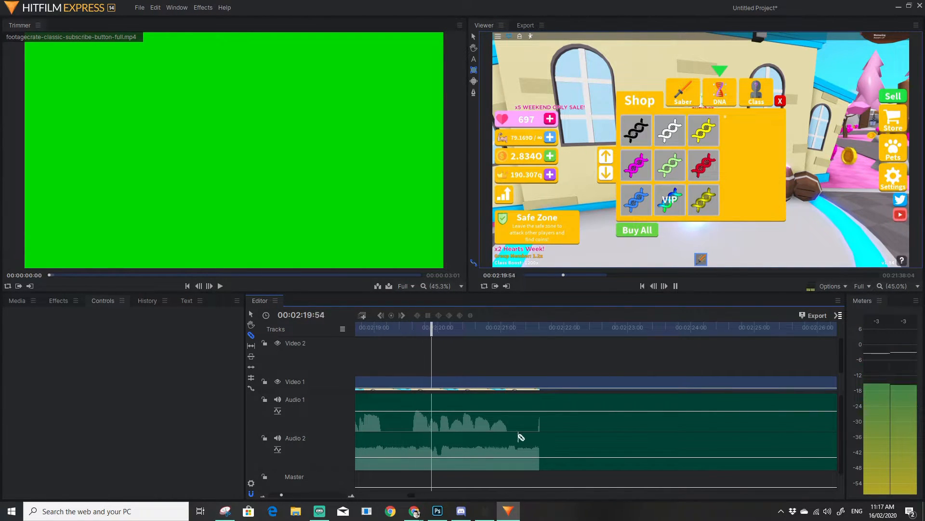
key("space")
left_click_drag(515, 326, 382, 388)
left_click(384, 407)
left_click_drag(390, 333, 407, 347)
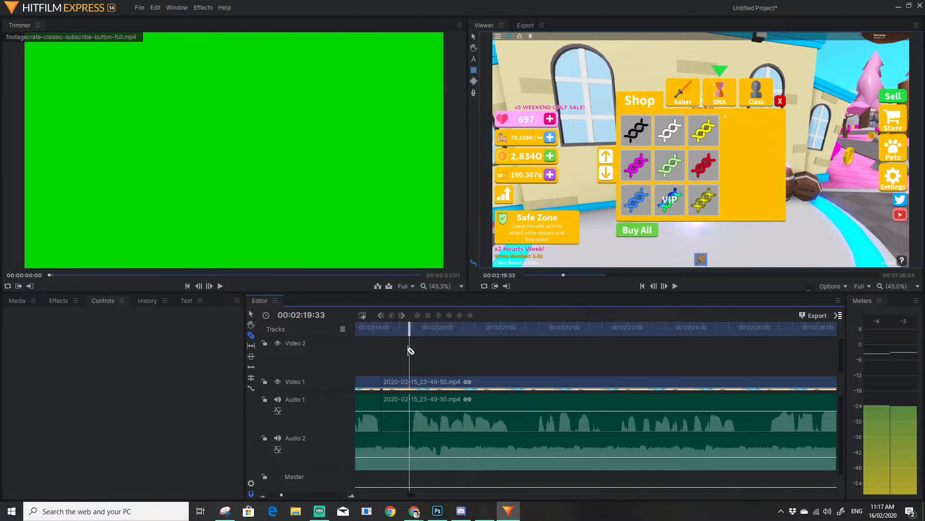
left_click(410, 405)
right_click(396, 409)
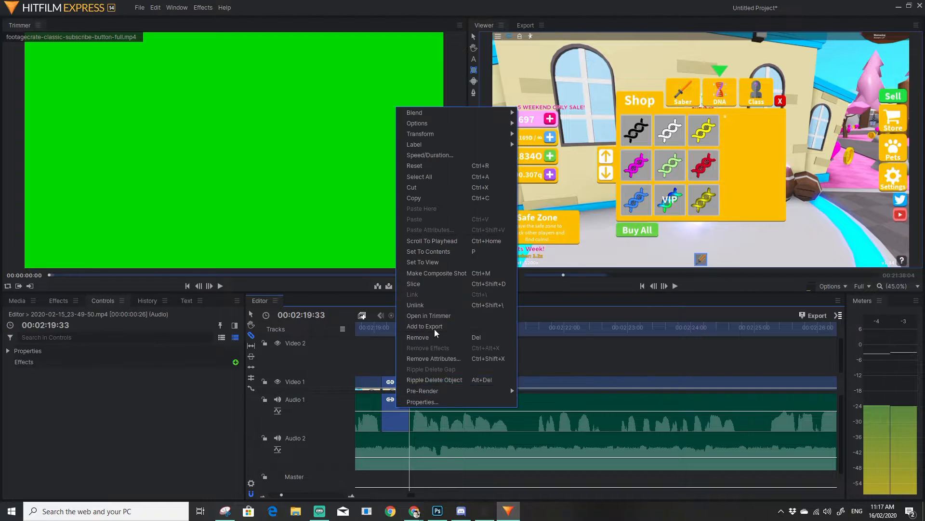
left_click(446, 380)
left_click_drag(409, 332, 363, 332)
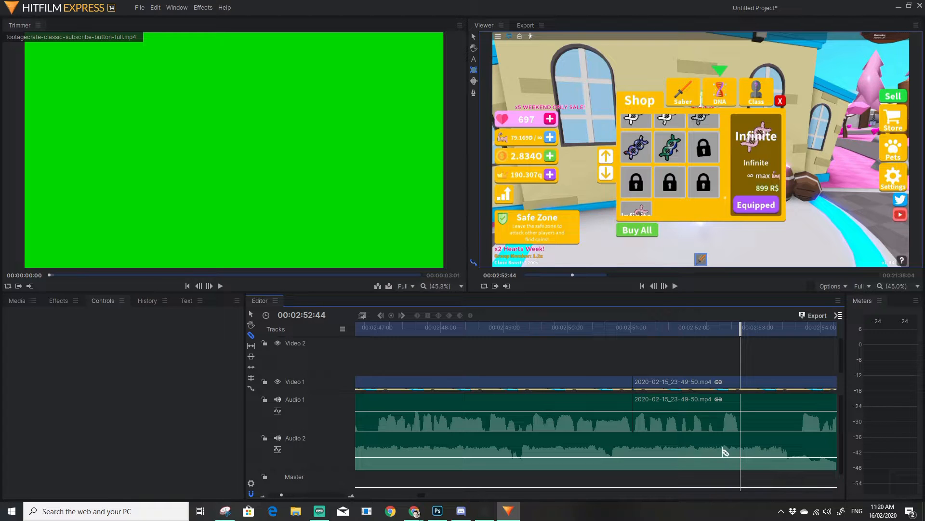
Step: Listen to the music fading out under the shop commentary and slice the Audio 2 track at 00:02:53:26
key("space")
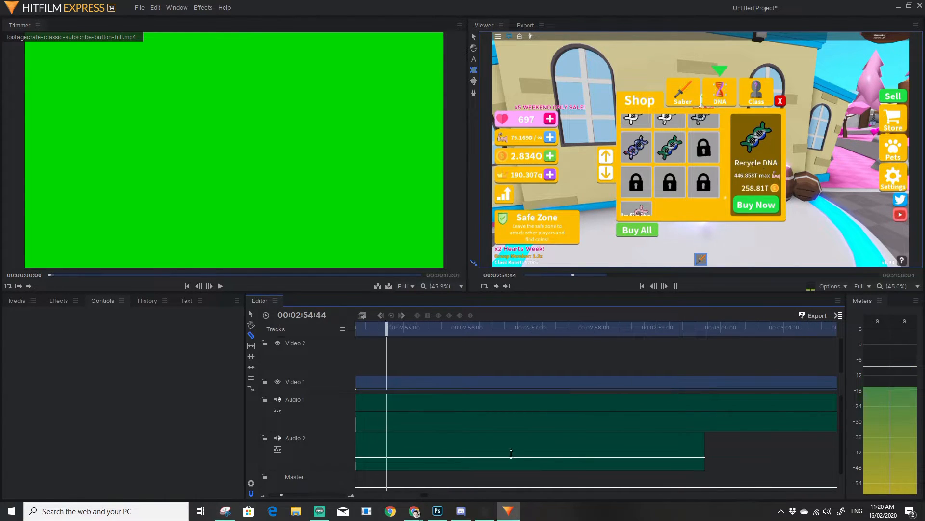
key("space")
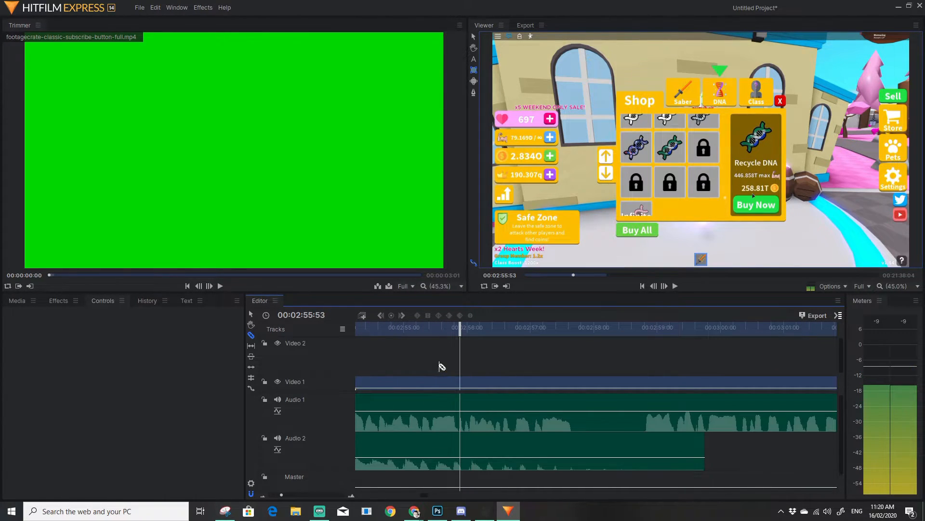
left_click_drag(459, 333, 410, 393)
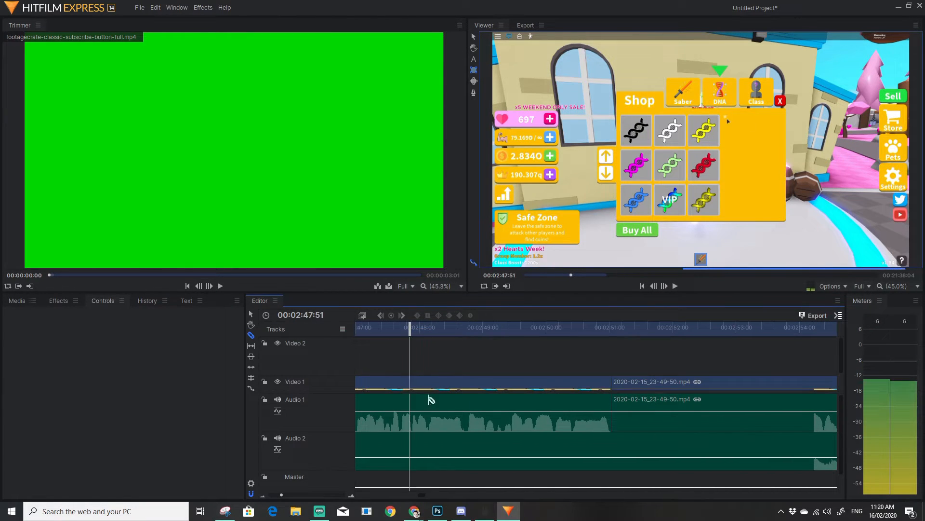
key("space")
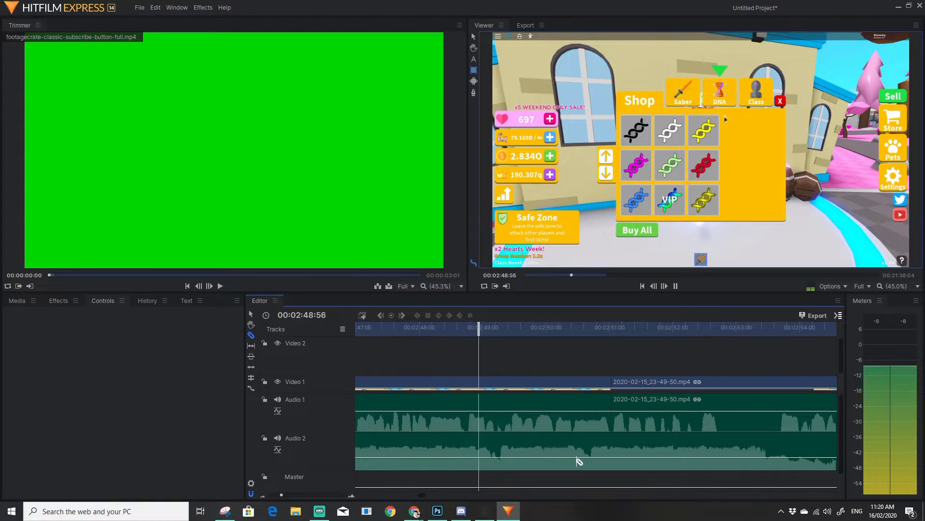
key("space")
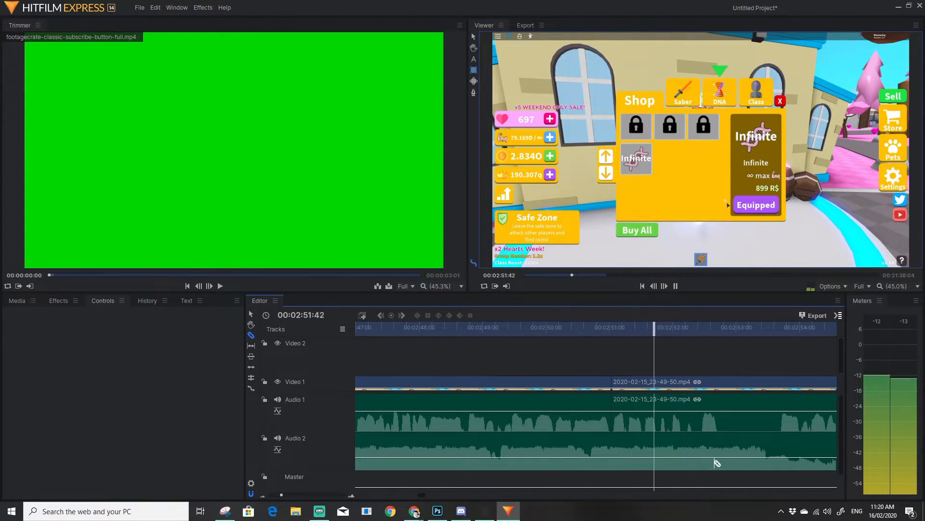
key("space")
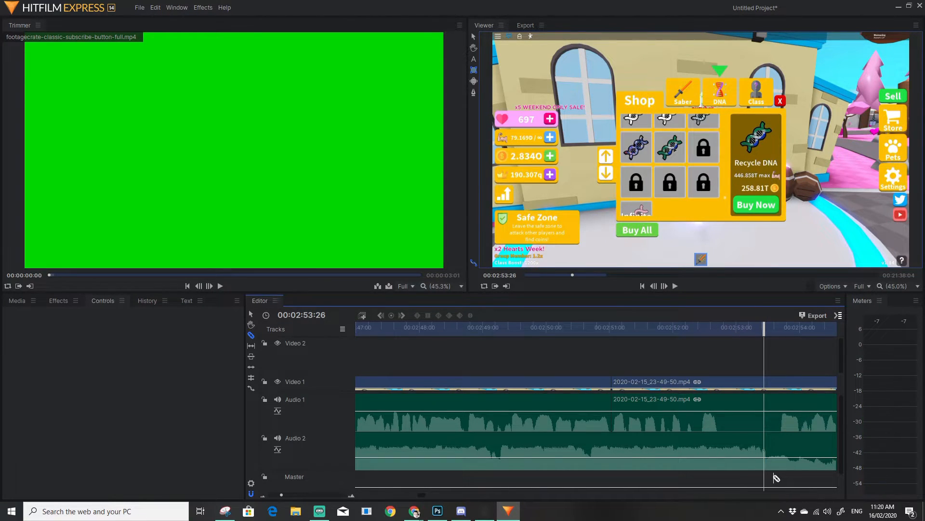
left_click(777, 441)
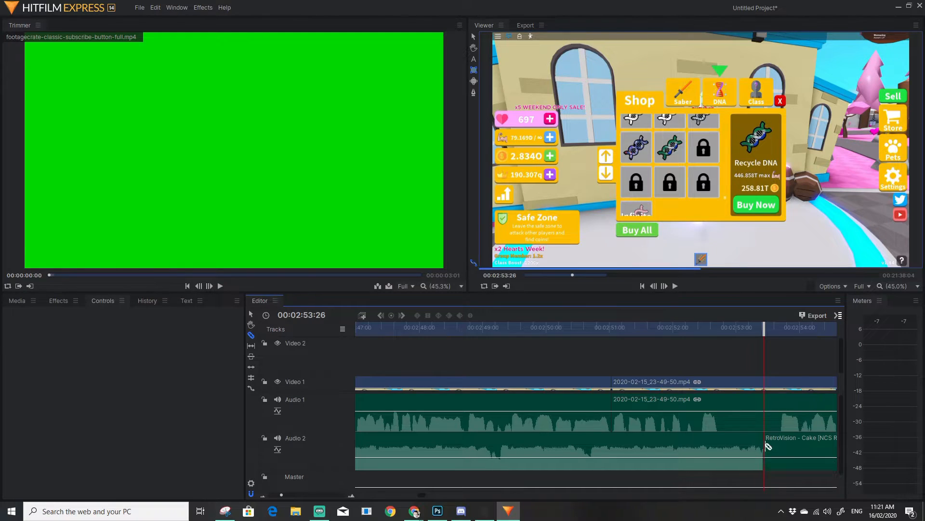
Step: Place RetroVision - Cake [NCS Release].mp3 on Audio 2 from 00:02:53:26 and lower its level to match the preceding music clip
left_click(15, 302)
left_click_drag(28, 478, 764, 457)
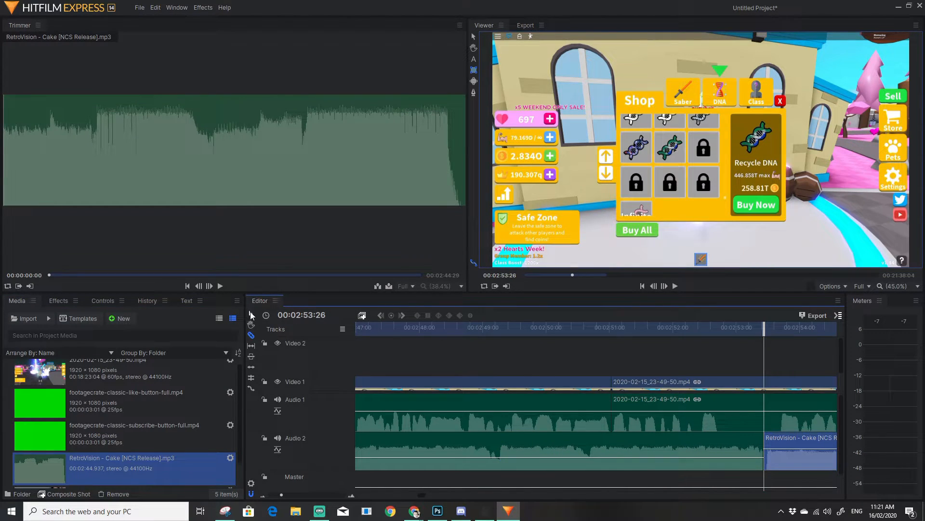
left_click_drag(775, 449, 781, 457)
Step: Play across the join between the two music clips on Audio 2 to check how the change sounds
left_click_drag(764, 327, 688, 342)
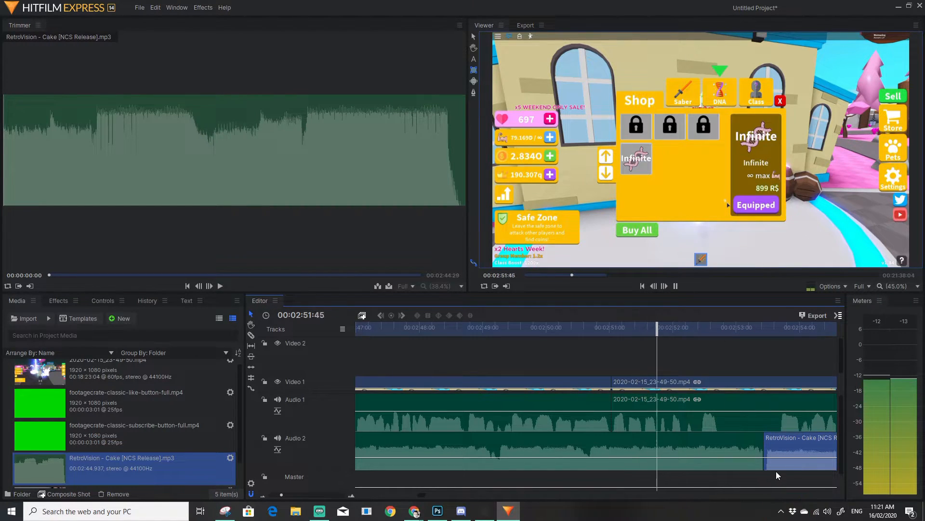
key("space")
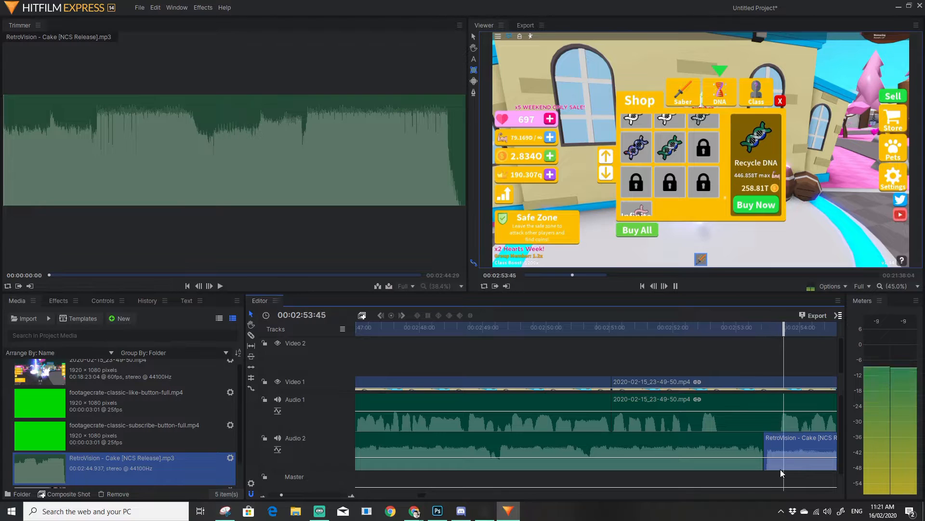
key("space")
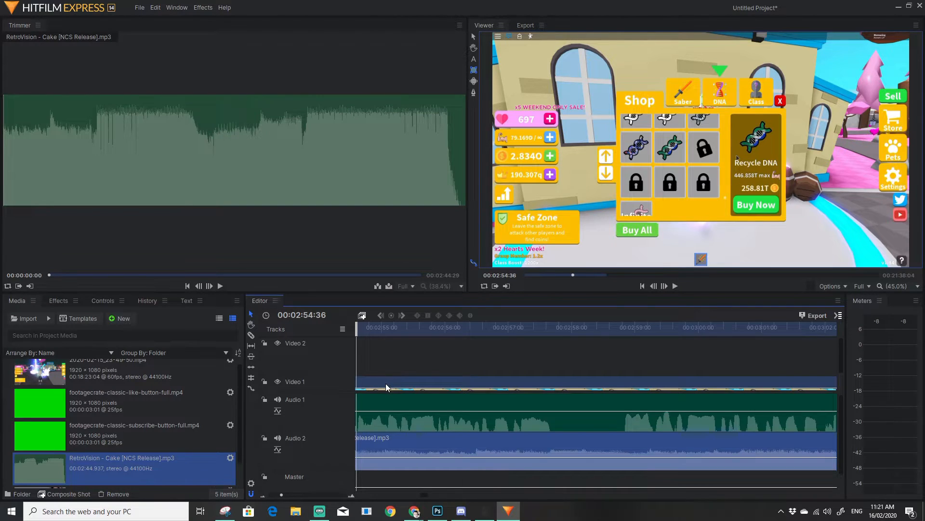
left_click_drag(359, 325, 364, 326)
key("space")
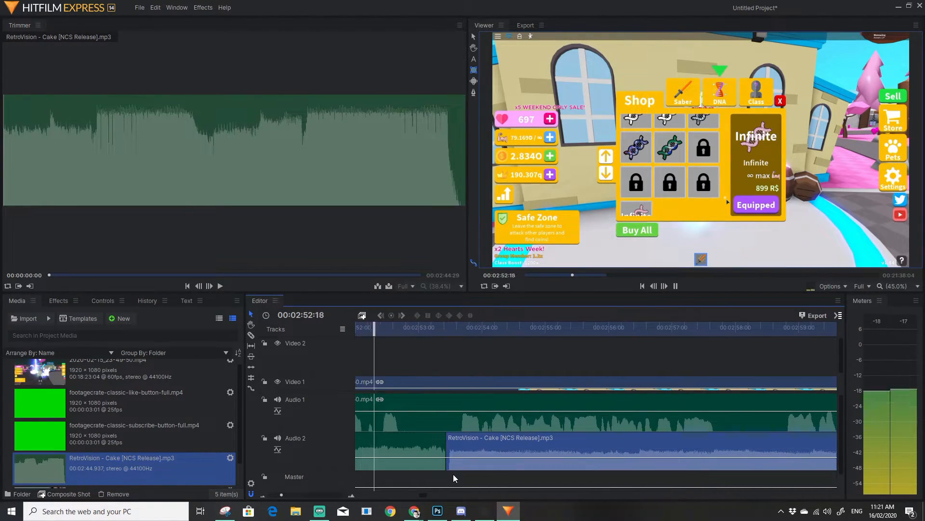
left_click(486, 326)
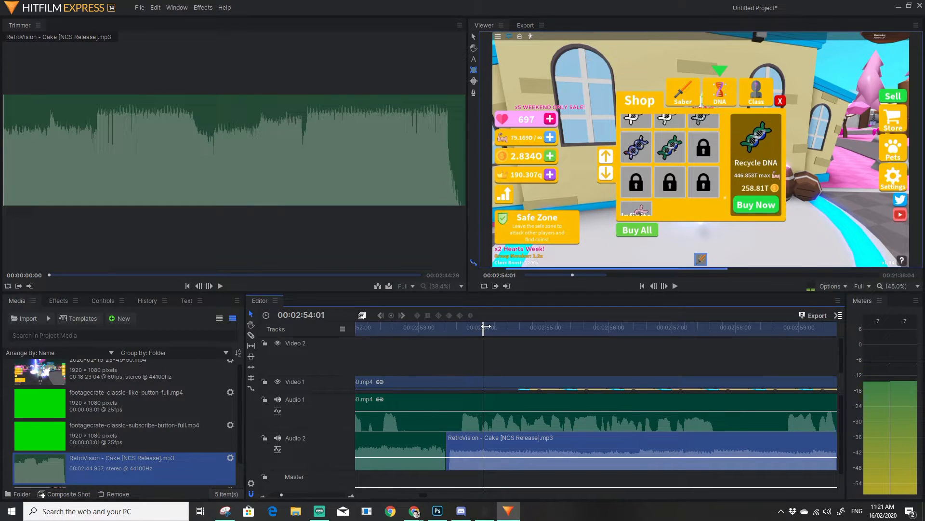
left_click_drag(486, 327, 423, 326)
Step: Apply the Cross Fade audio transition to the join between the two music clips on Audio 2
mouse_move(442, 457)
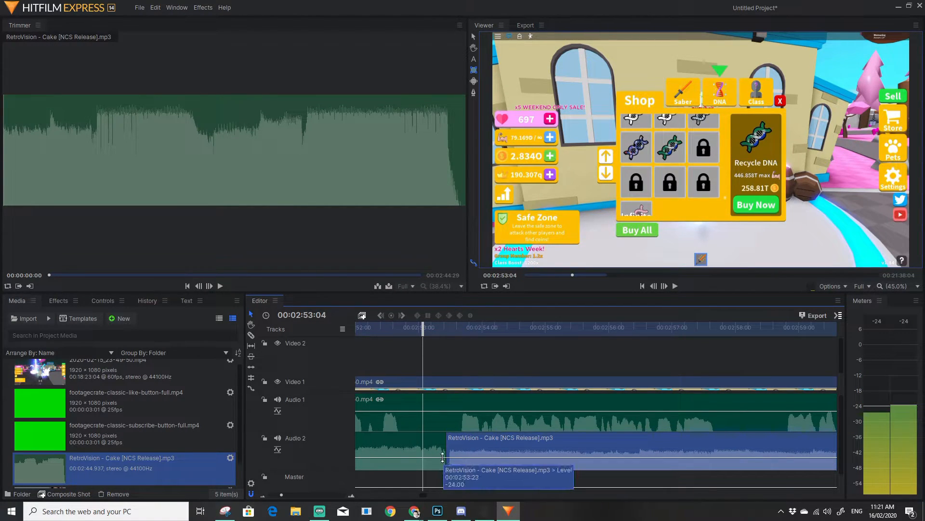
left_click(55, 302)
scroll(89, 424, "down", 5)
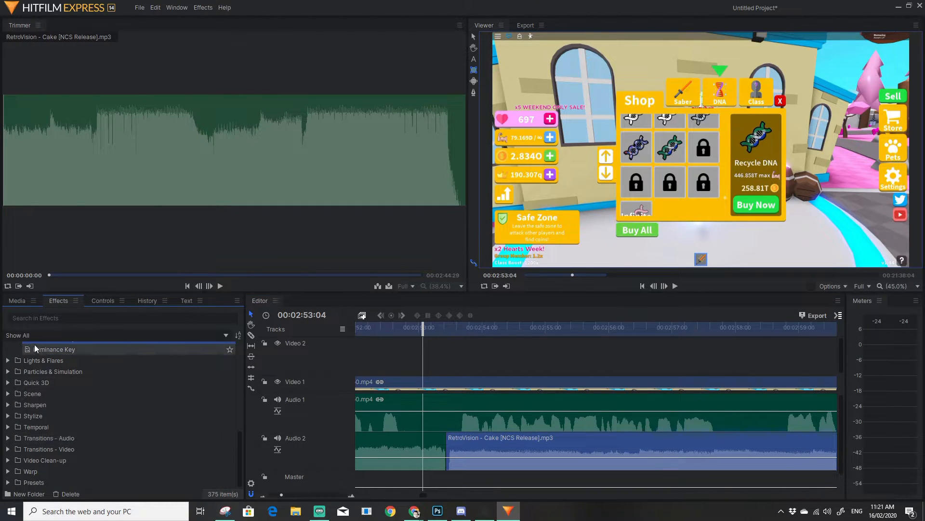
left_click(8, 438)
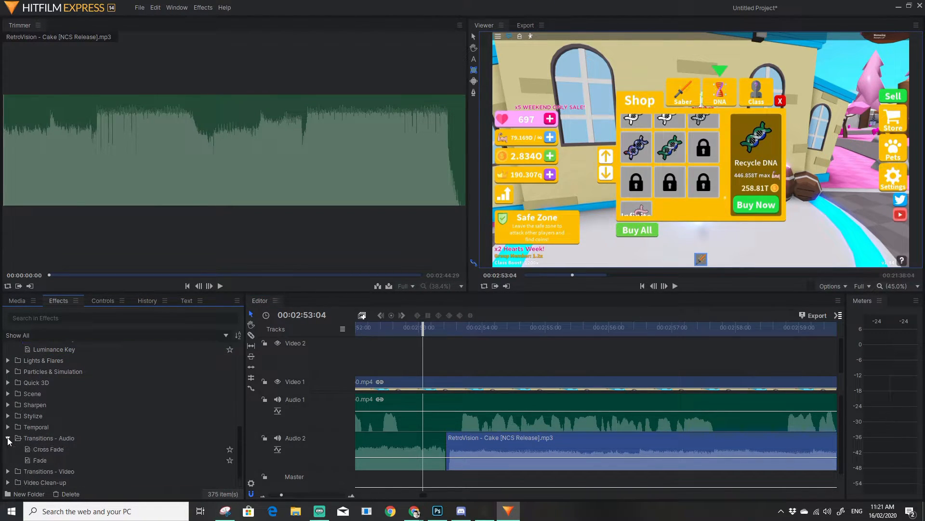
scroll(46, 457, "down", 1)
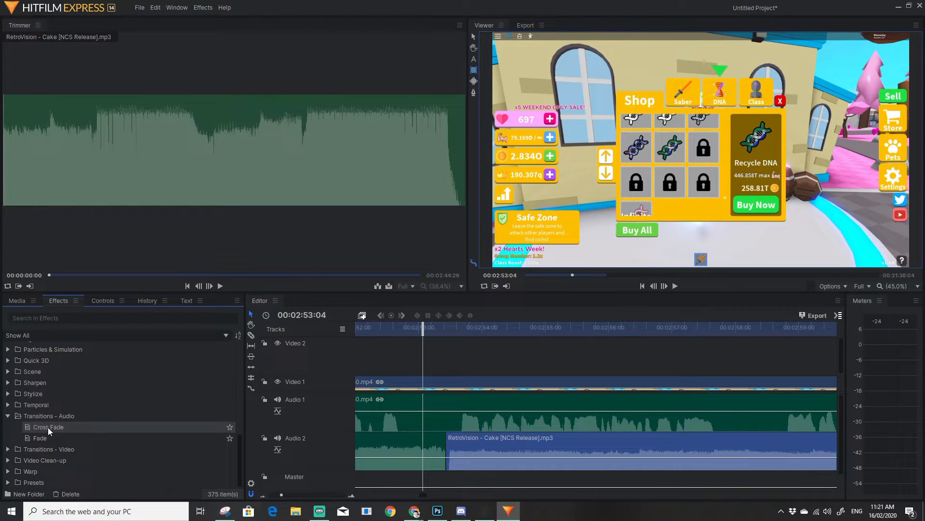
left_click_drag(48, 427, 380, 457)
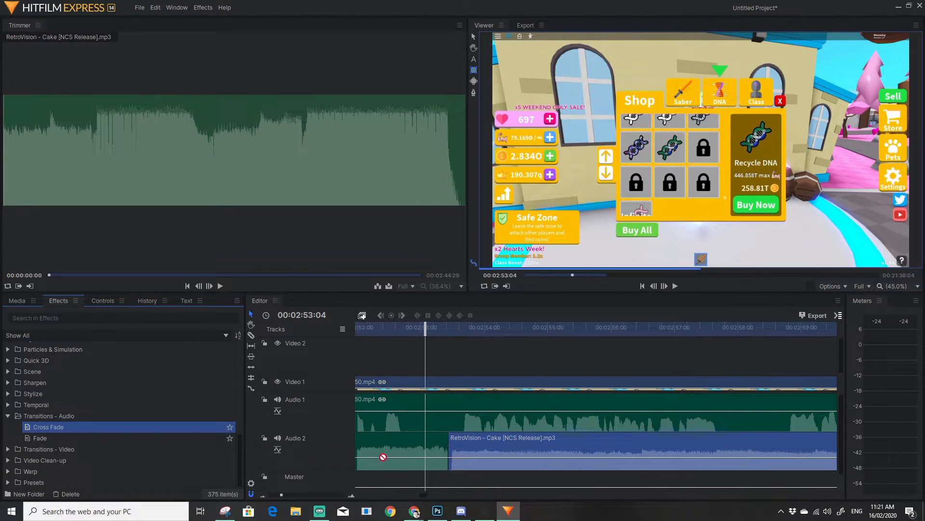
left_click_drag(445, 457, 446, 457)
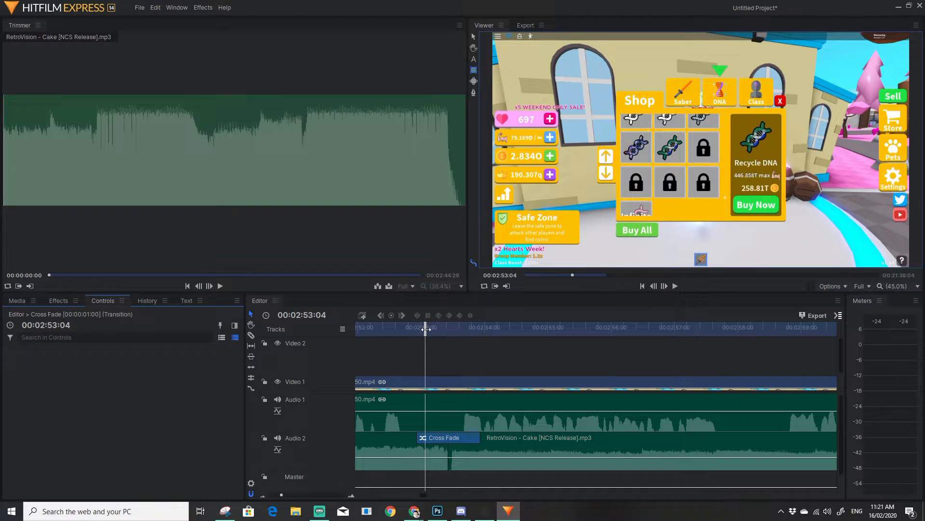
Step: Play across the Cross Fade between the music clips on Audio 2 to check how they blend
left_click_drag(426, 329, 372, 342)
key("space")
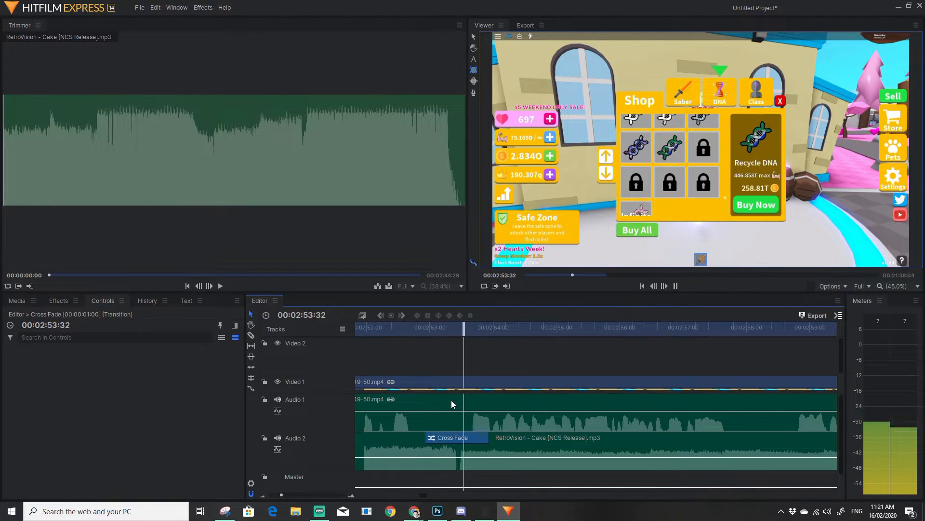
key("space")
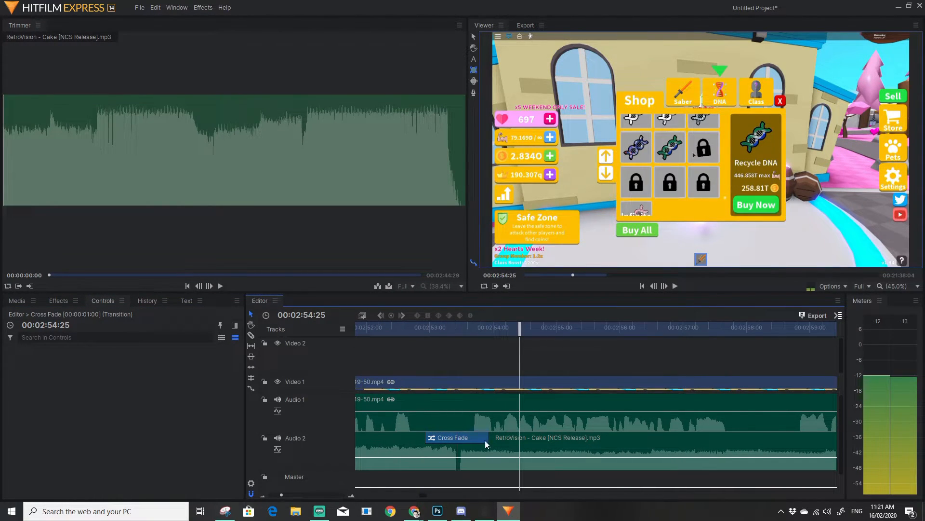
left_click(58, 300)
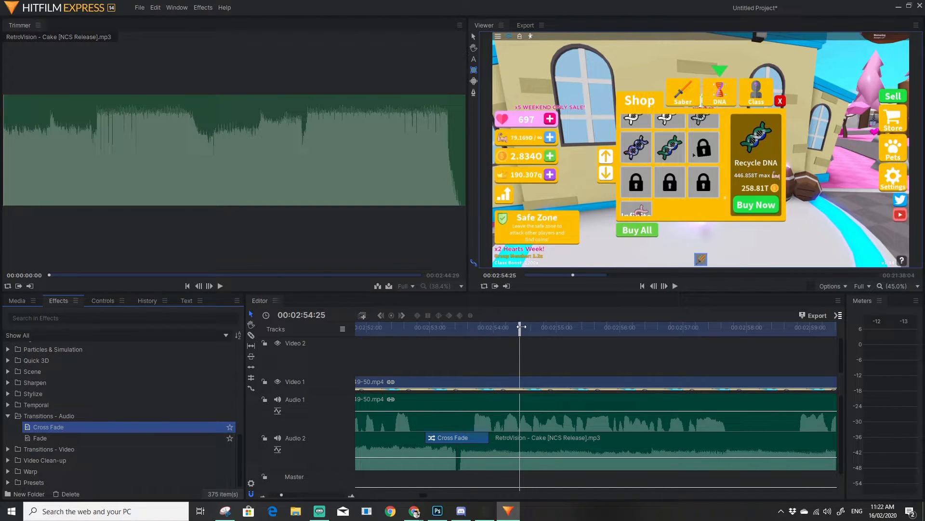
left_click_drag(522, 327, 381, 326)
key("space")
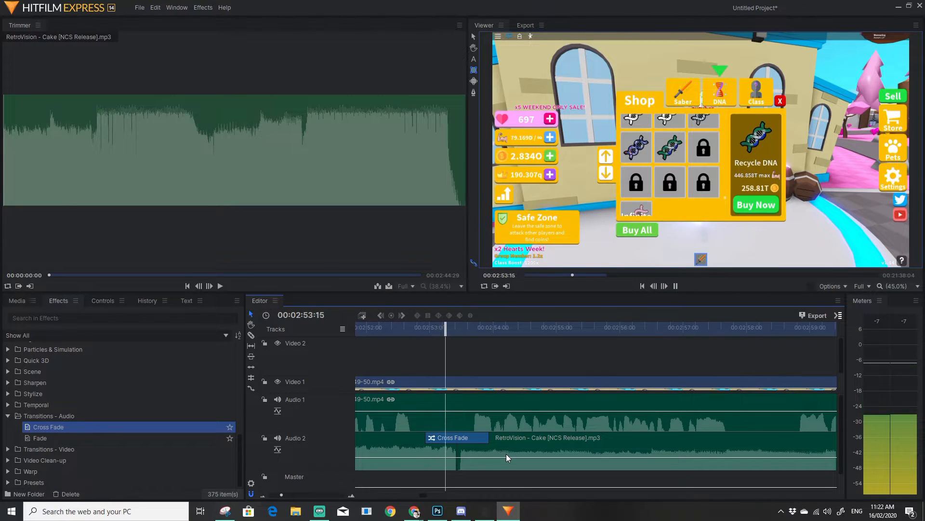
key("space")
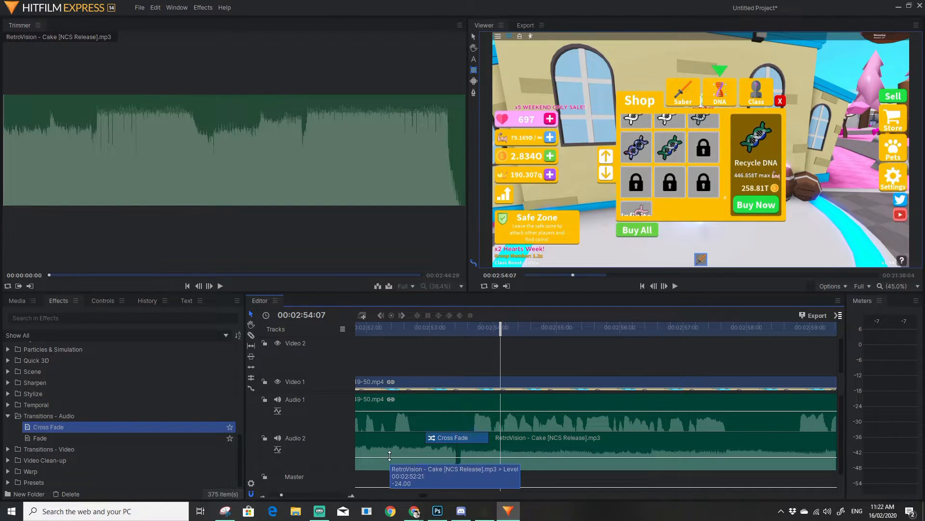
Step: Cut the commentary pause from 00:02:52:44 to 00:02:53:39 out of the gameplay clip and move the following footage back to close the gap
left_click_drag(504, 327, 416, 369)
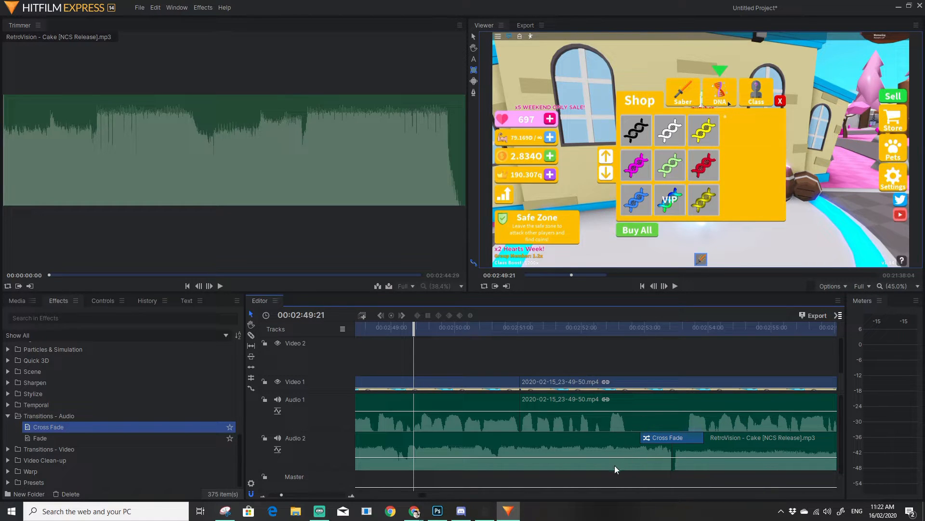
key("space")
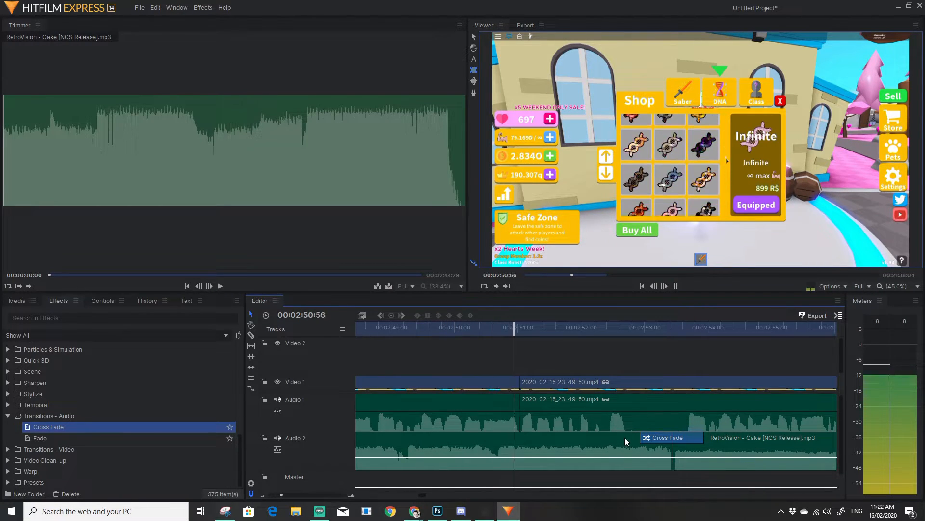
key("space")
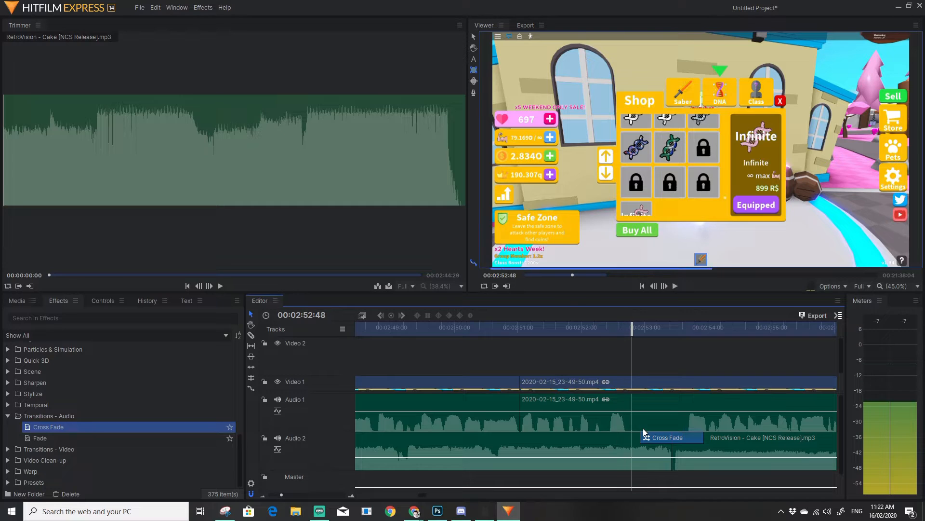
left_click(628, 331)
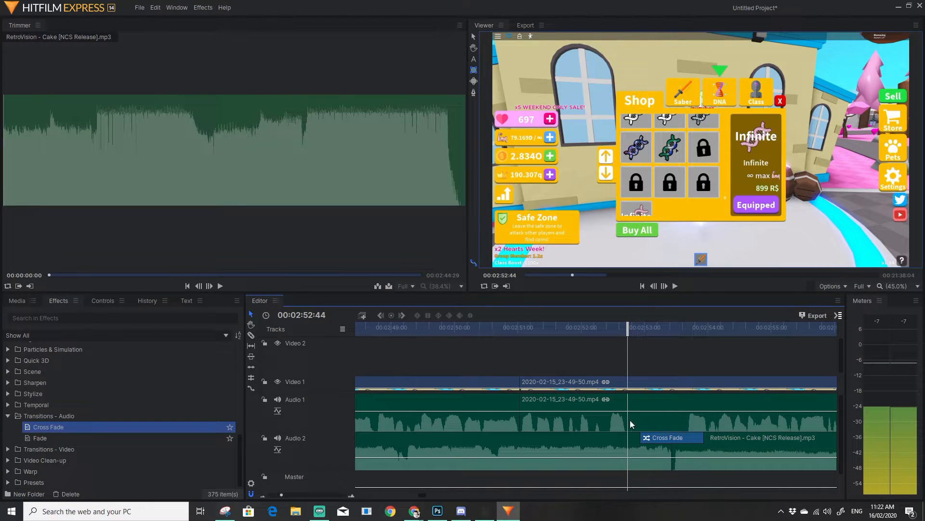
left_click(252, 335)
left_click(628, 383)
left_click_drag(628, 331, 686, 330)
left_click(687, 418)
right_click(670, 427)
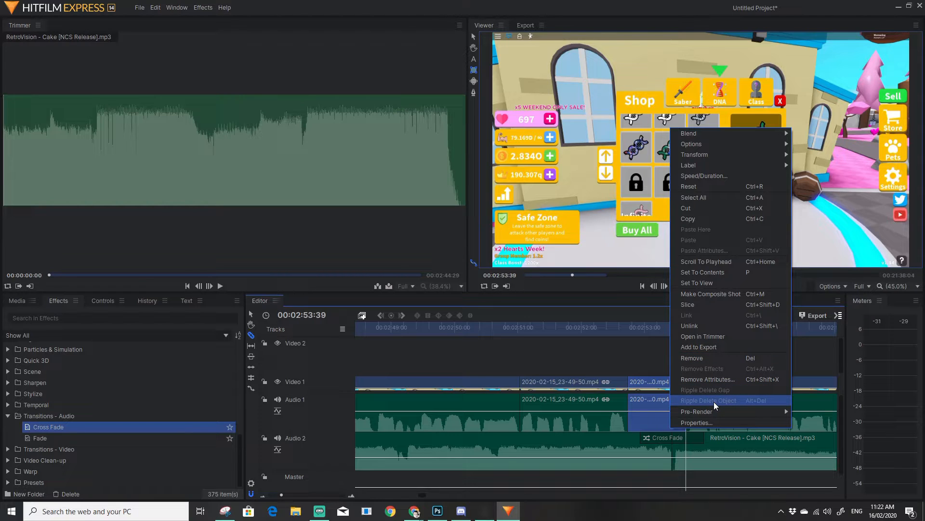
left_click(707, 359)
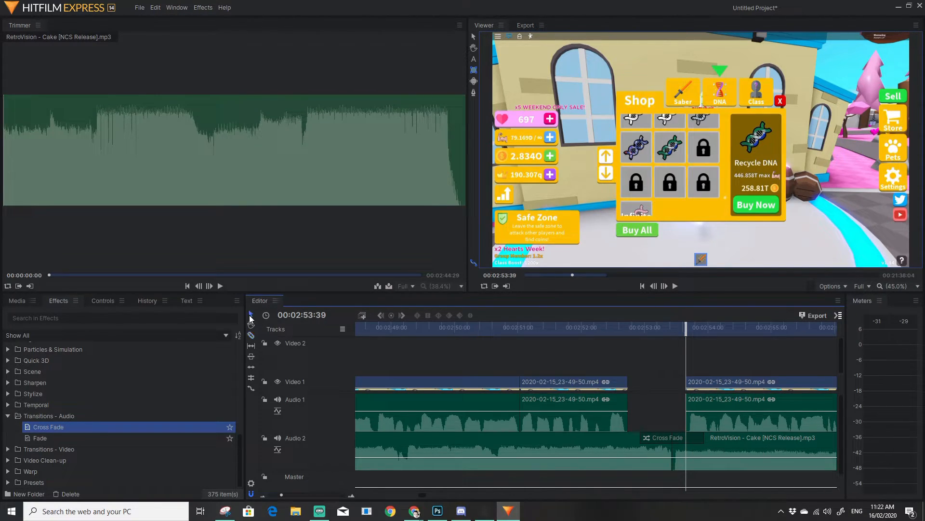
left_click_drag(712, 384, 651, 372)
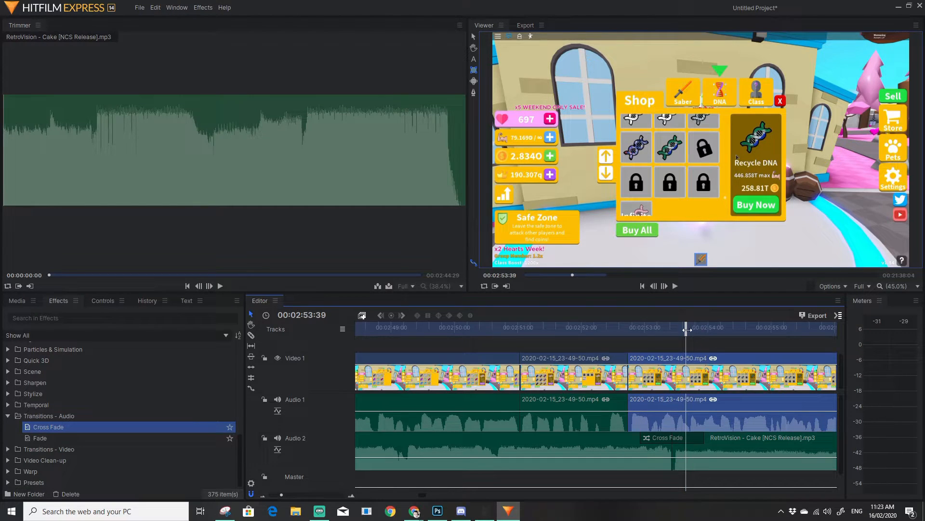
Step: Play on to the following pause, slice the gameplay clip at 00:02:56:47 and 00:02:57:53, and ripple delete the silent piece
left_click_drag(687, 329, 578, 330)
key("space")
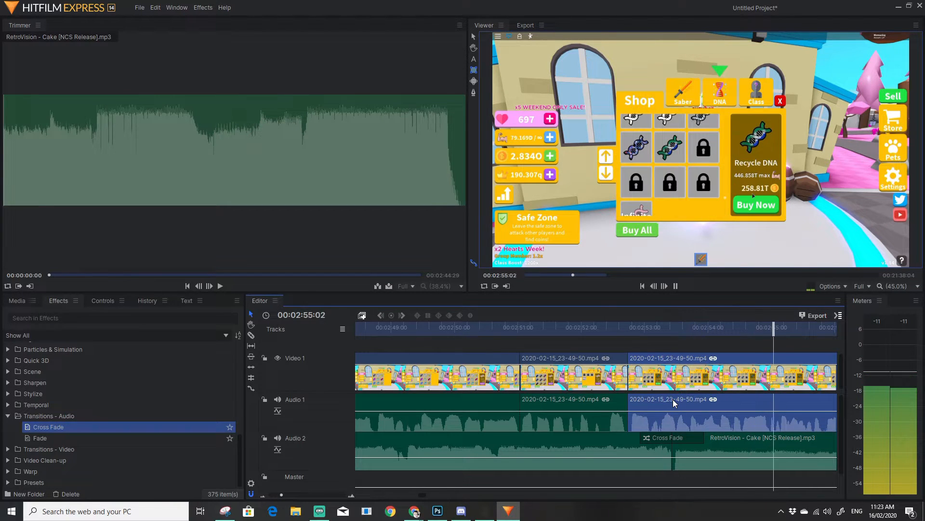
key("space")
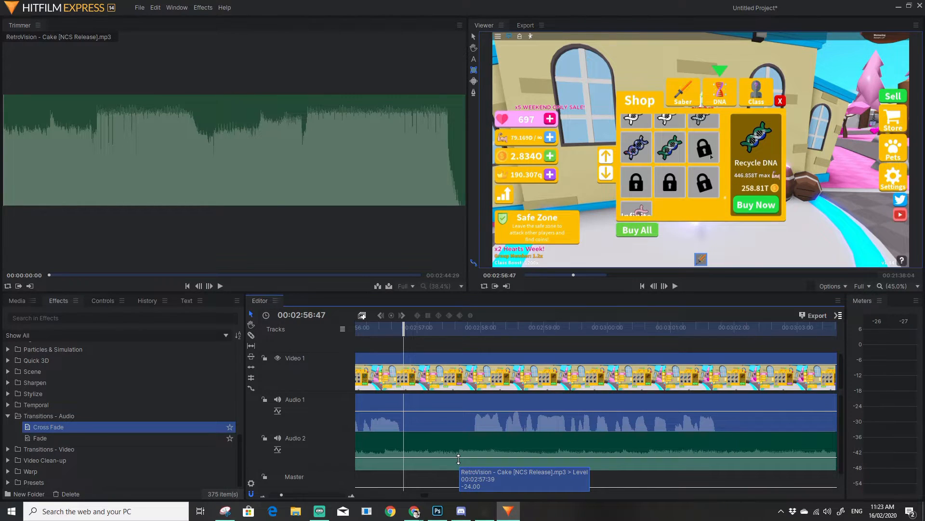
left_click(251, 334)
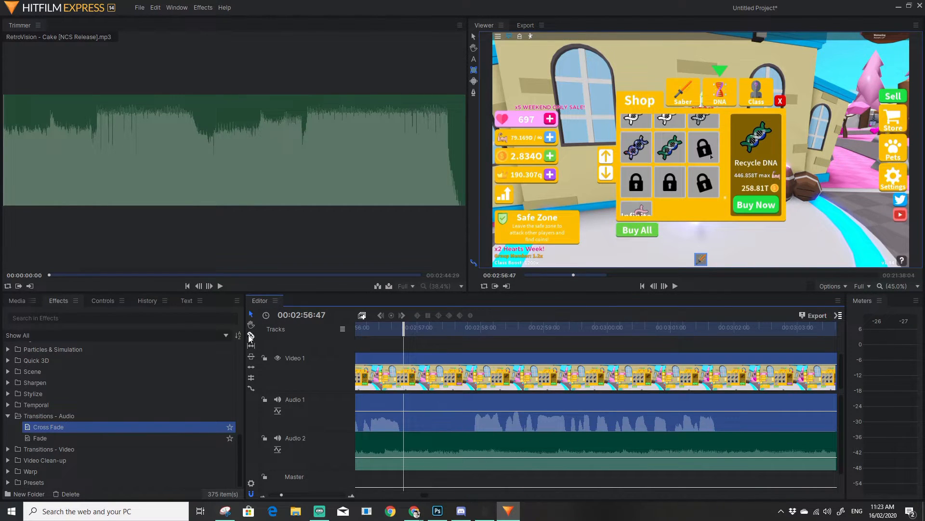
left_click(404, 415)
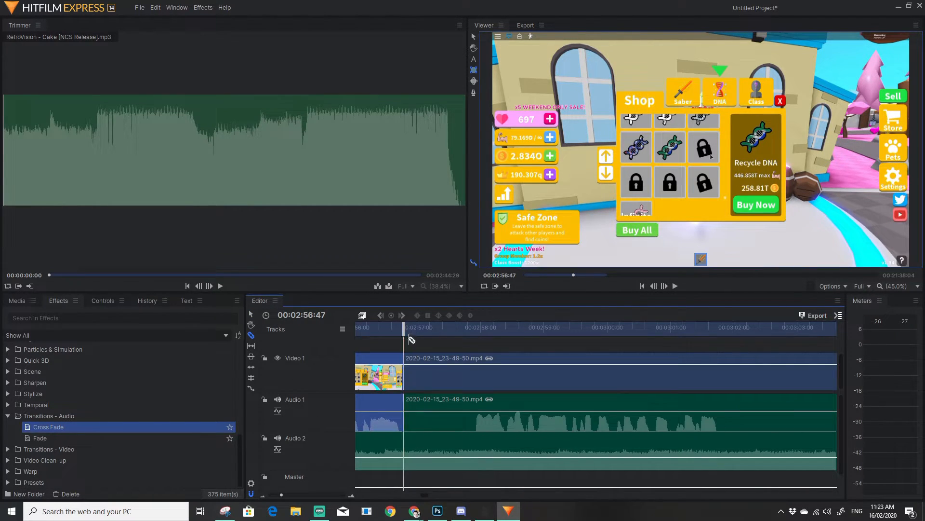
left_click_drag(404, 329, 473, 357)
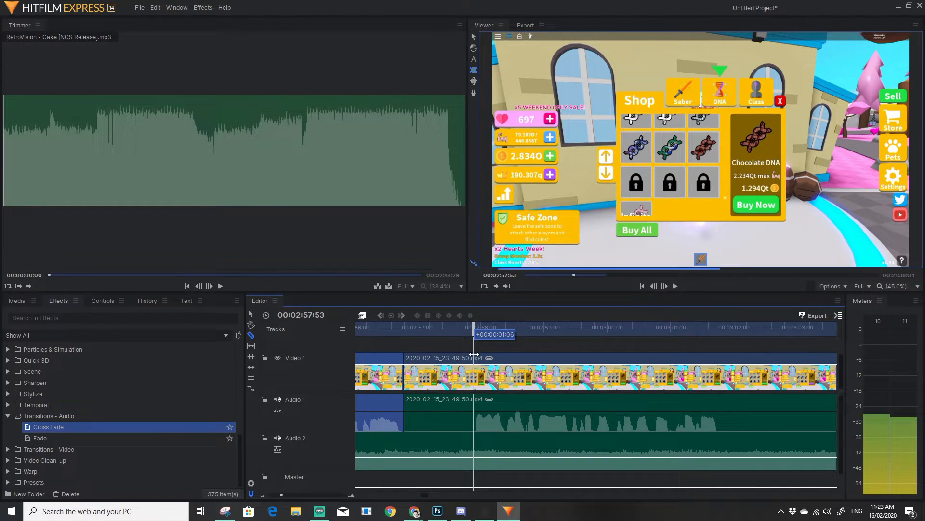
left_click(474, 410)
right_click(442, 362)
right_click(433, 387)
right_click(433, 387)
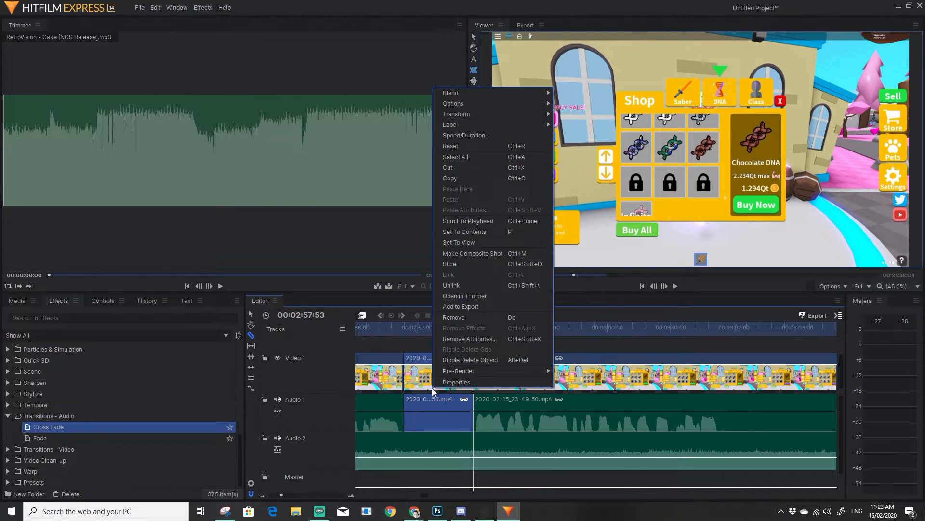
left_click(460, 361)
Step: Listen for the pause after the Chocolate DNA commentary and ripple delete the gameplay footage from 00:03:00:43 to 00:03:02:58
left_click_drag(478, 328, 368, 328)
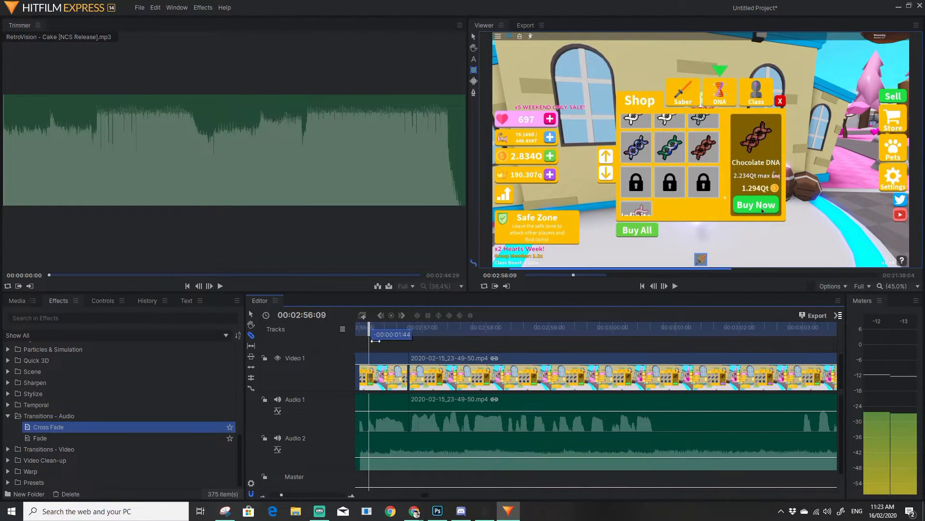
key("space")
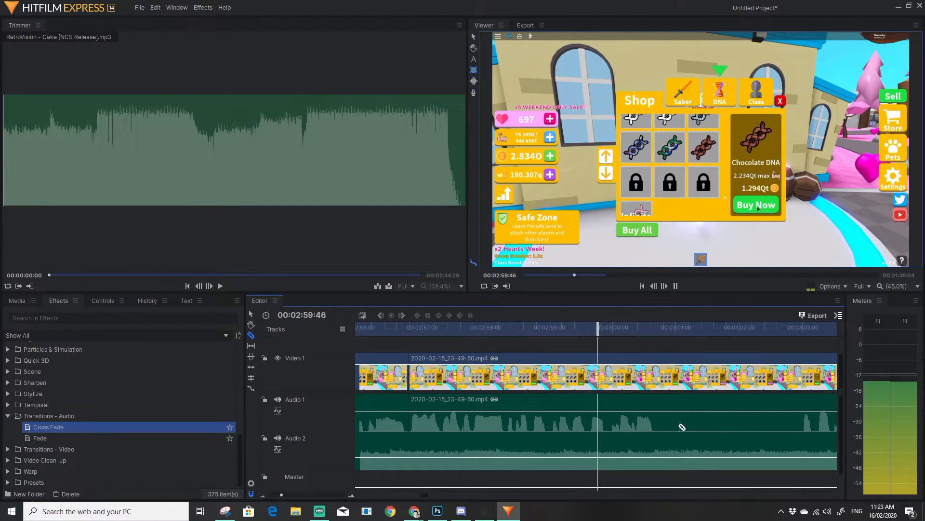
key("space")
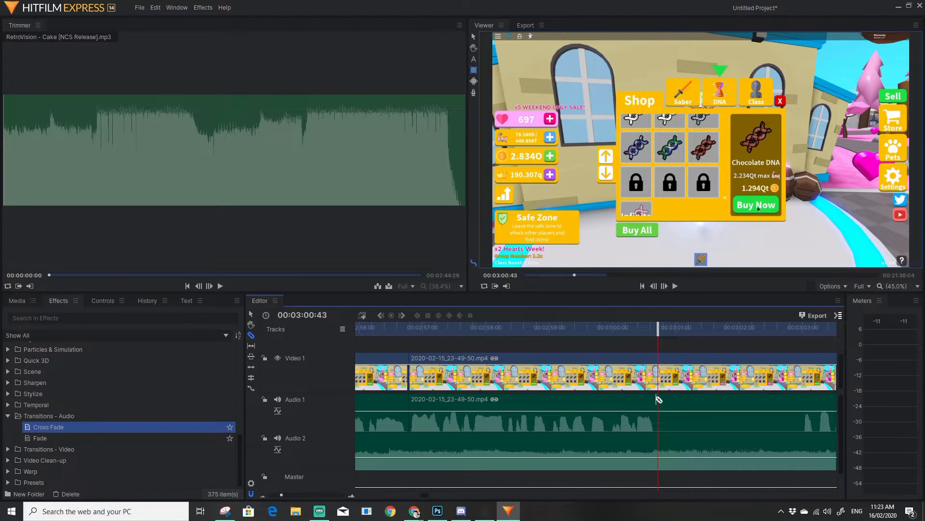
left_click(658, 419)
left_click_drag(666, 330, 803, 381)
left_click(802, 380)
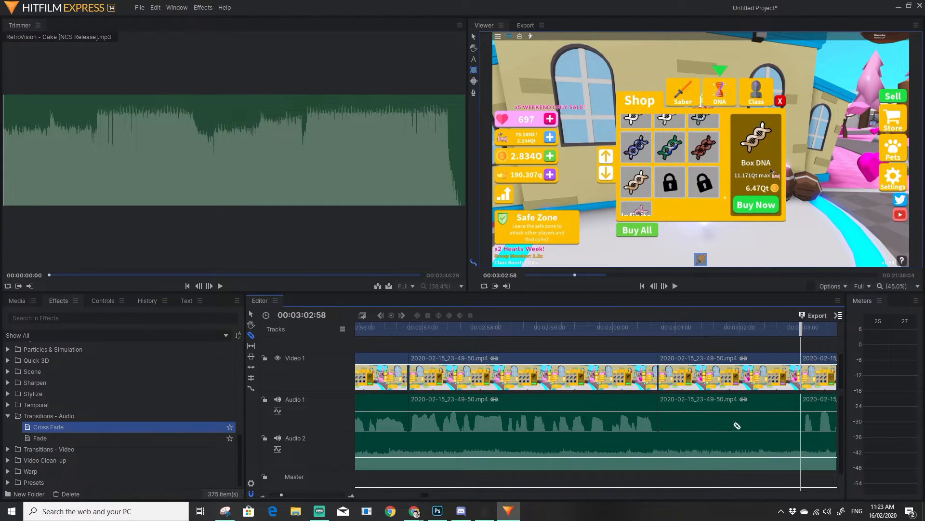
right_click(722, 372)
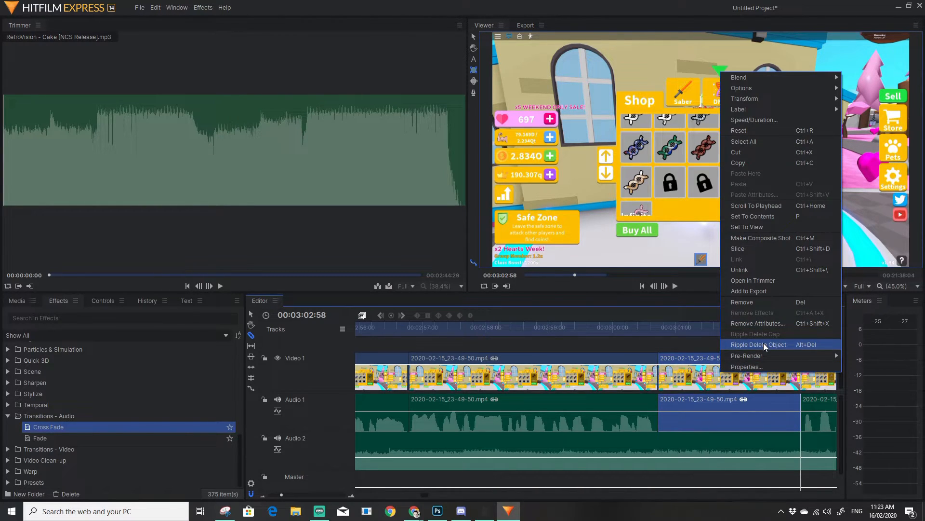
left_click(762, 344)
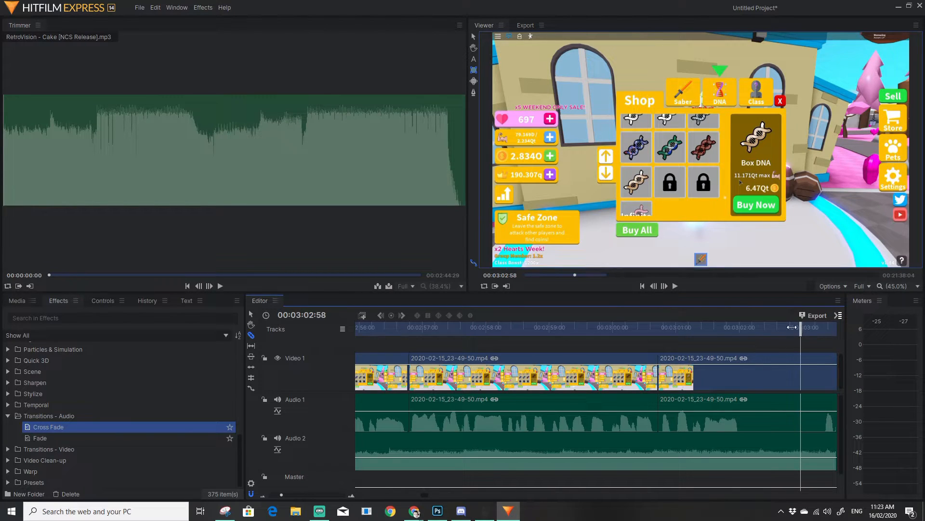
Step: Play from 00:03:00:11 across the latest cut to check that the commentary flows
left_click_drag(801, 373, 625, 373)
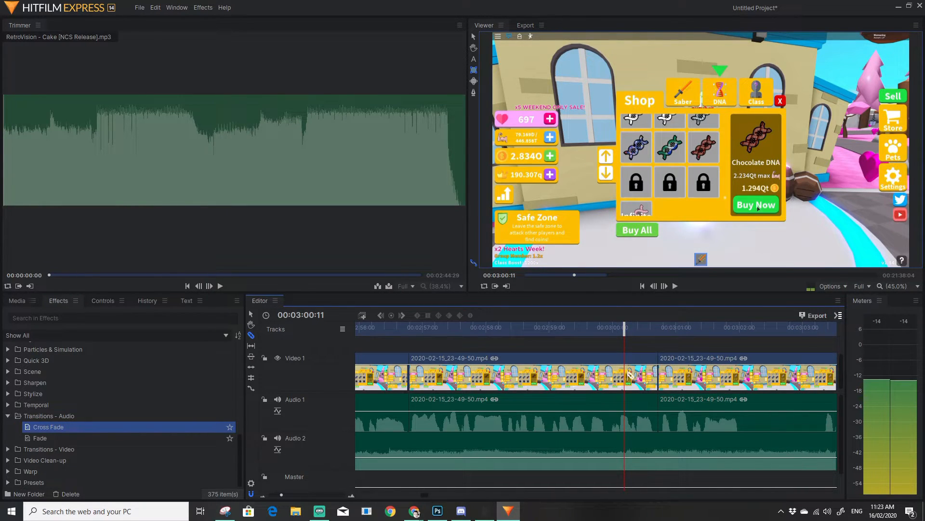
key("space")
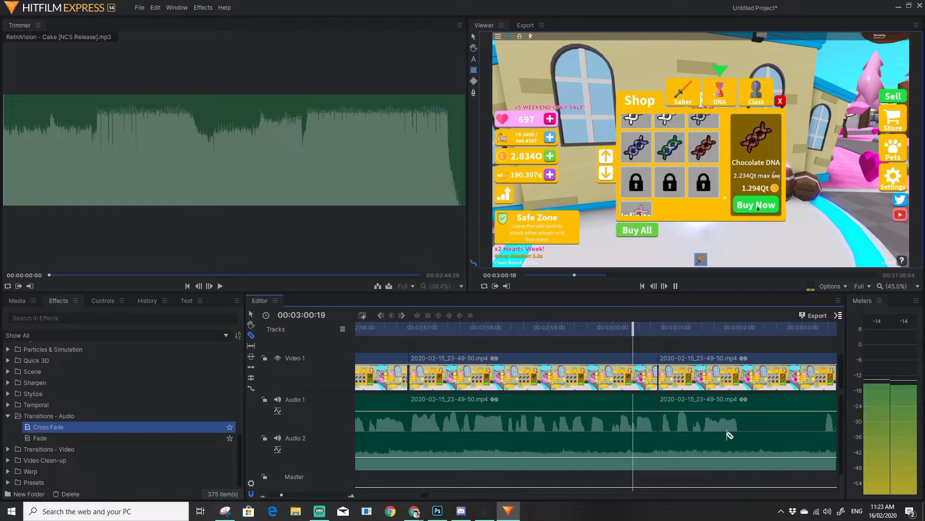
key("space")
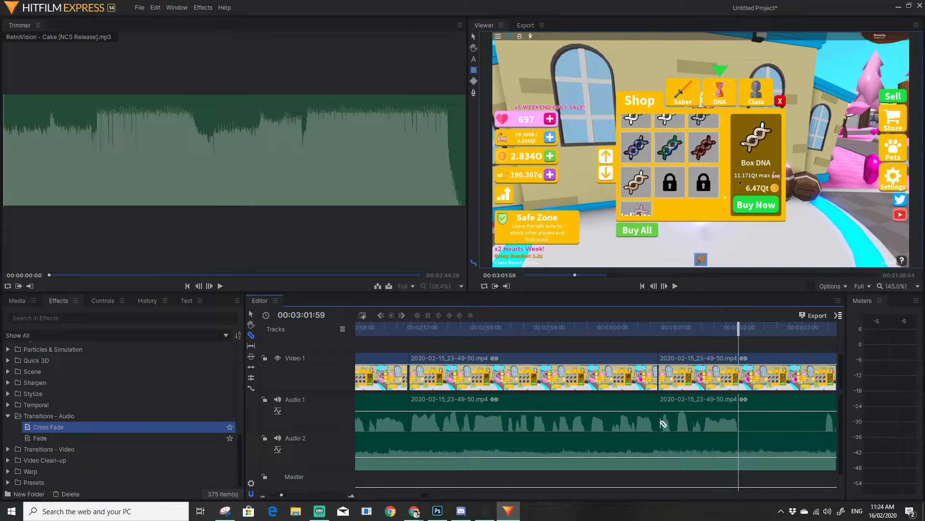
Step: Slice the long remaining gameplay clip at 00:11:00:09 and 00:13:29:50 to isolate the egg-hatching section
scroll(616, 412, "down", 3)
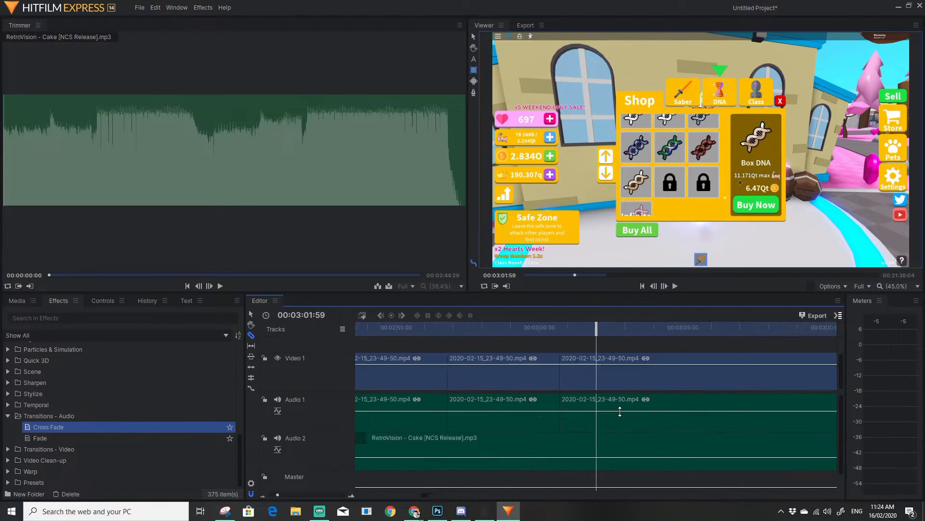
scroll(623, 415, "down", 4)
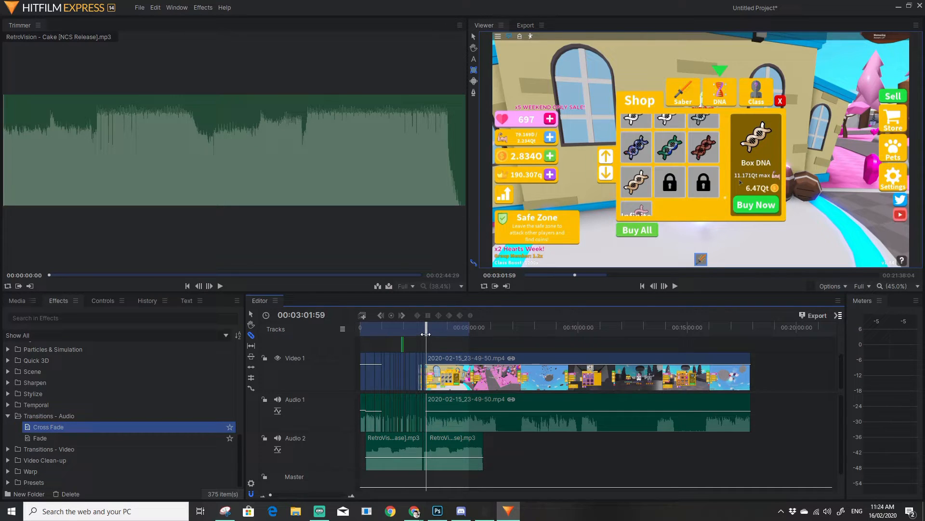
left_click_drag(426, 334, 600, 396)
left_click(602, 418)
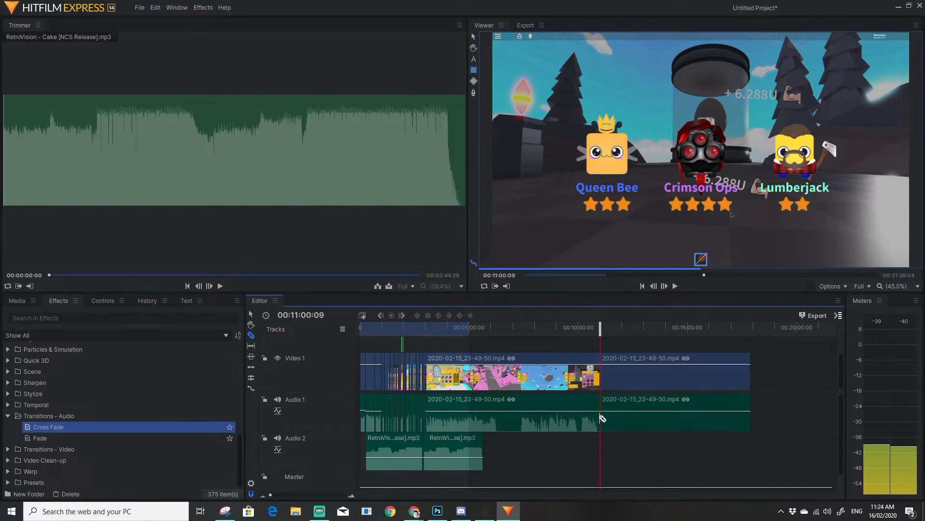
left_click_drag(602, 335, 655, 355)
left_click(658, 384)
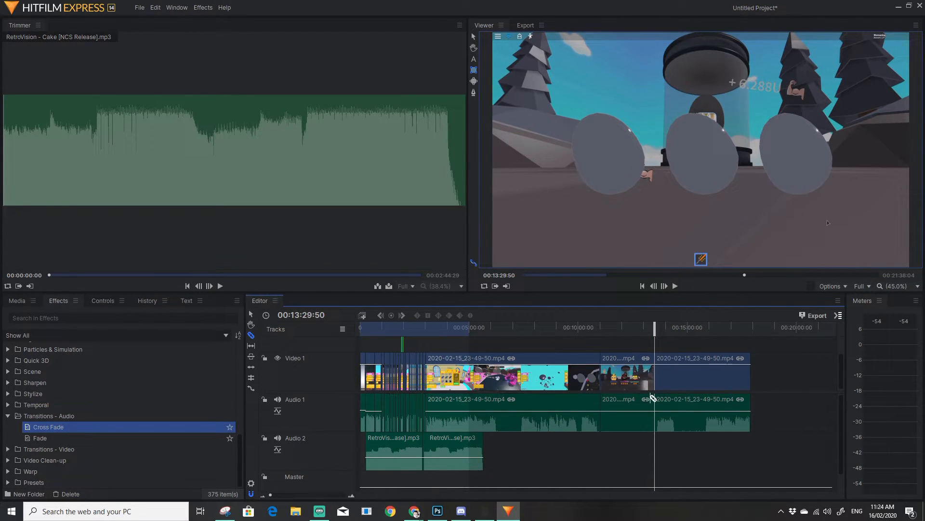
Step: Lower the Audio 1 level of the isolated egg-hatching section all the way to silence
scroll(642, 395, "up", 5)
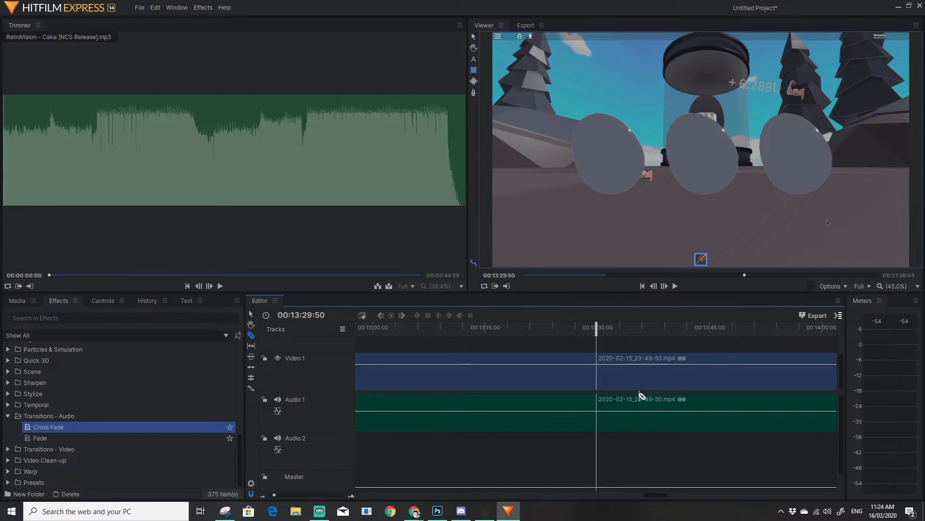
left_click_drag(594, 333, 471, 333)
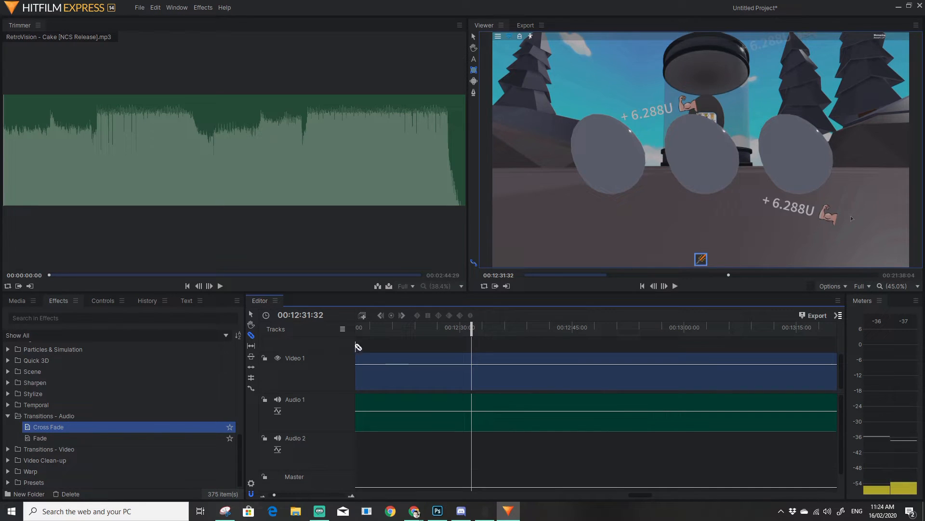
left_click(251, 314)
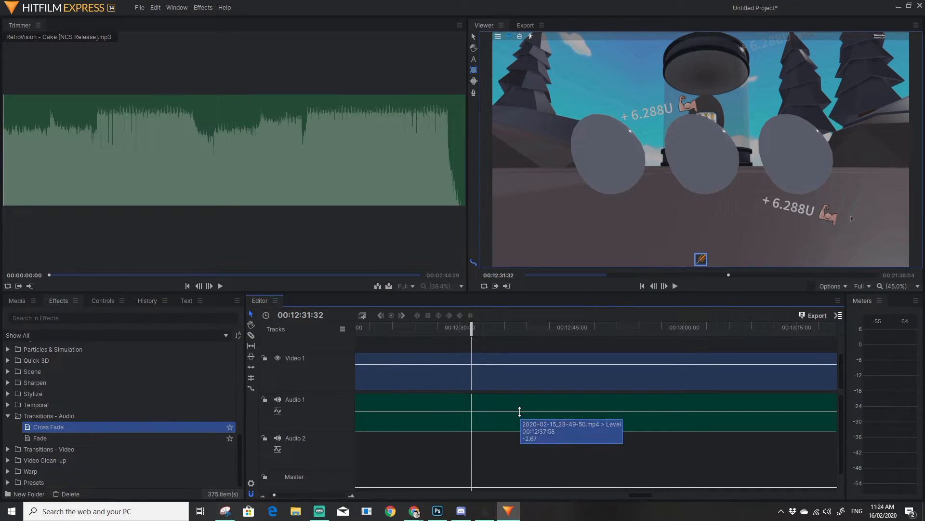
left_click_drag(520, 410, 523, 448)
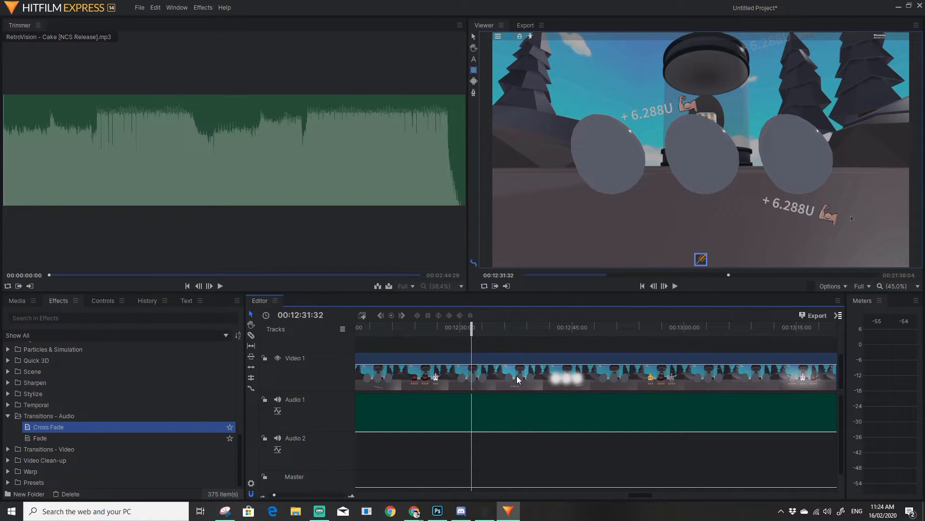
Step: Try speeding up the isolated egg-hatching clip to 600%
scroll(518, 379, "down", 5)
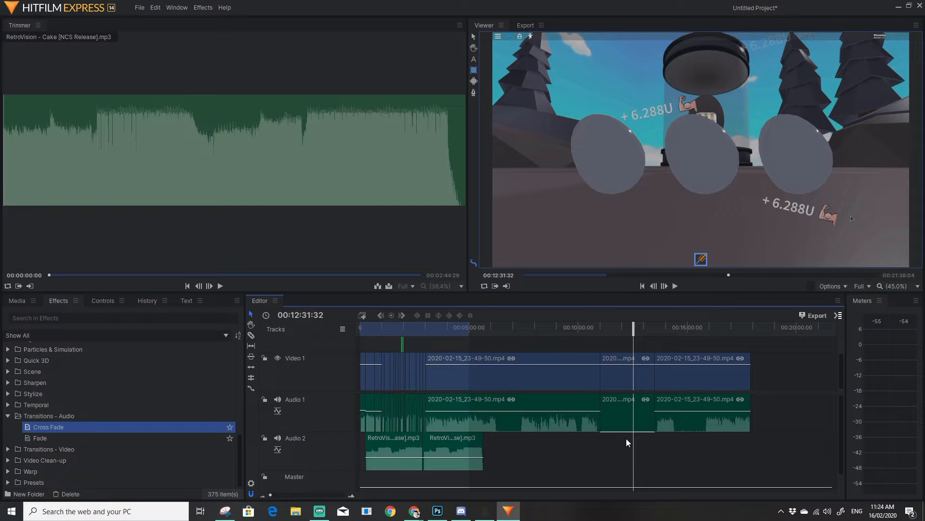
right_click(625, 379)
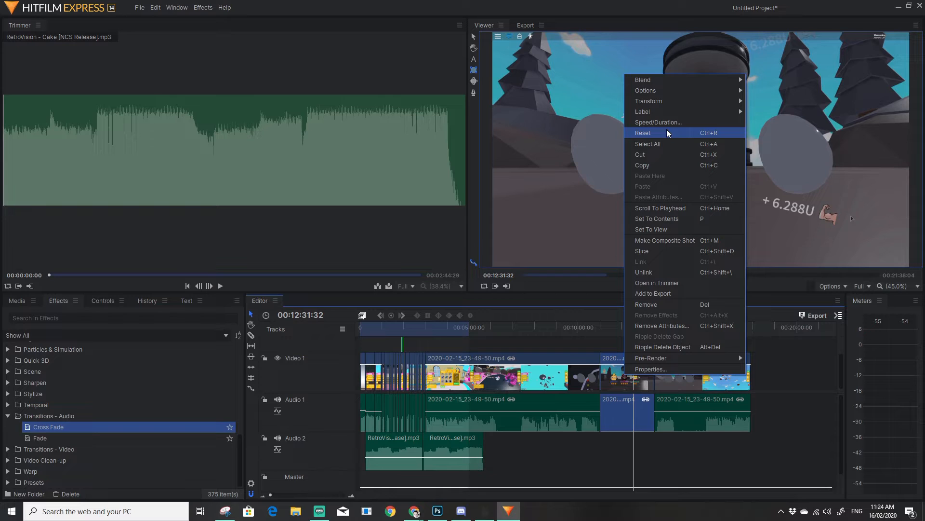
left_click(640, 124)
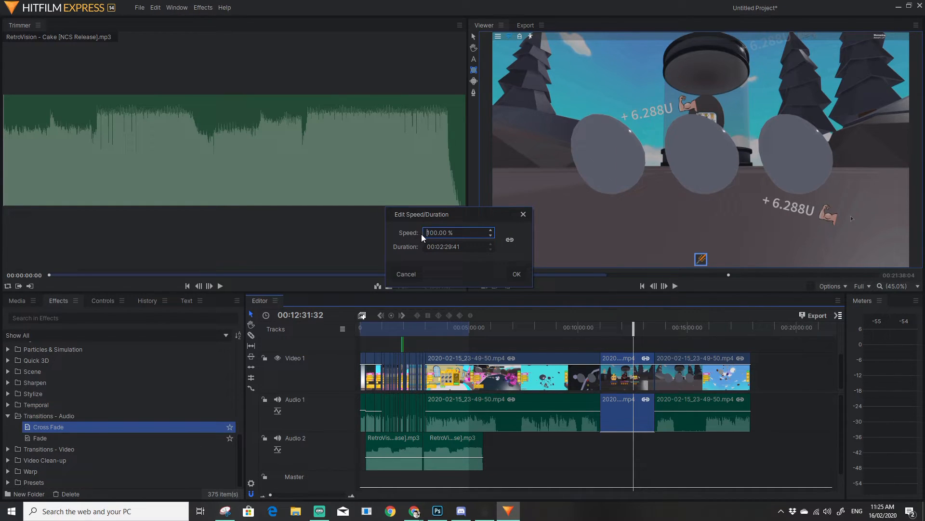
left_click_drag(456, 233, 404, 235)
type("600")
left_click(517, 274)
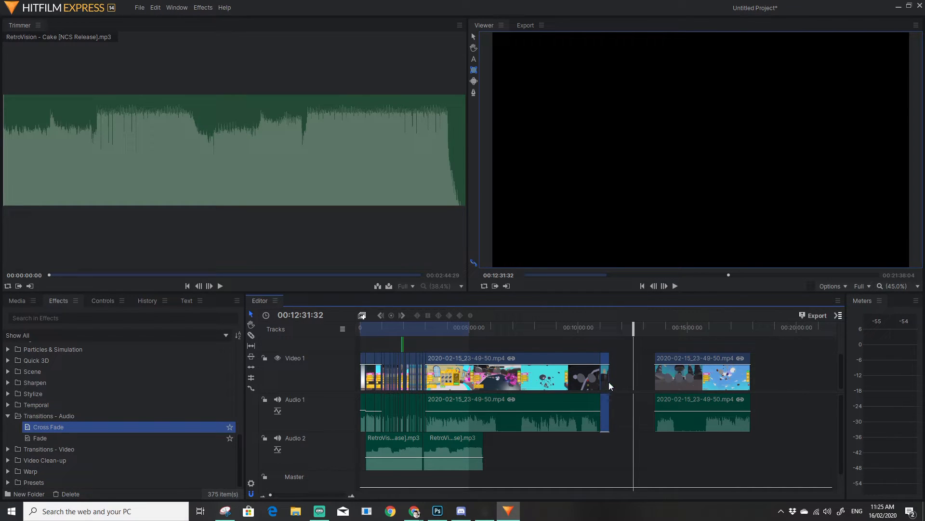
Step: Play the sped-up egg-hatching section and restore the clip to its original speed
left_click_drag(633, 329, 597, 338)
key("space")
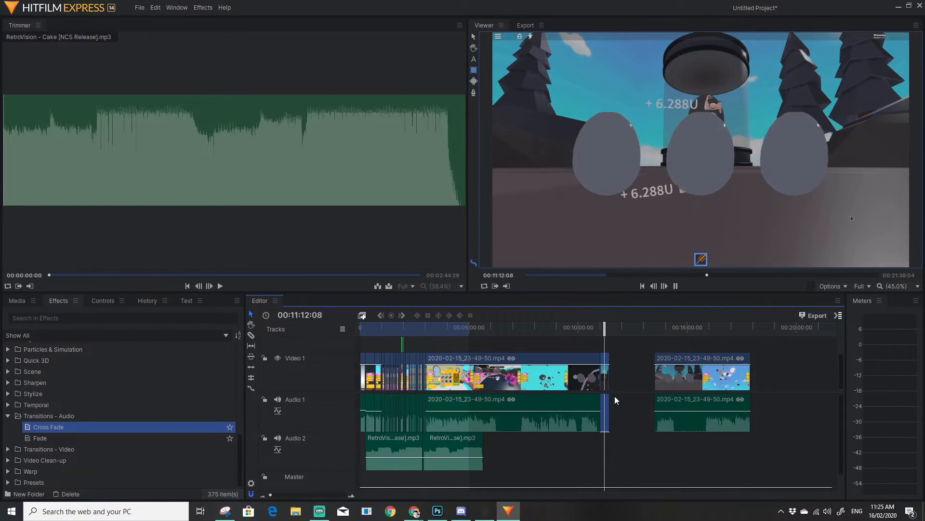
key("space")
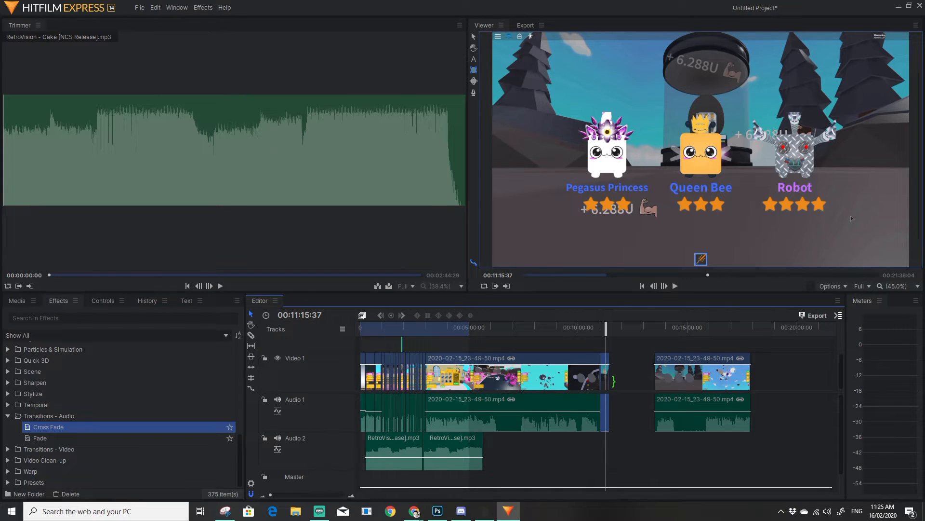
left_click_drag(609, 381, 635, 389)
right_click(625, 381)
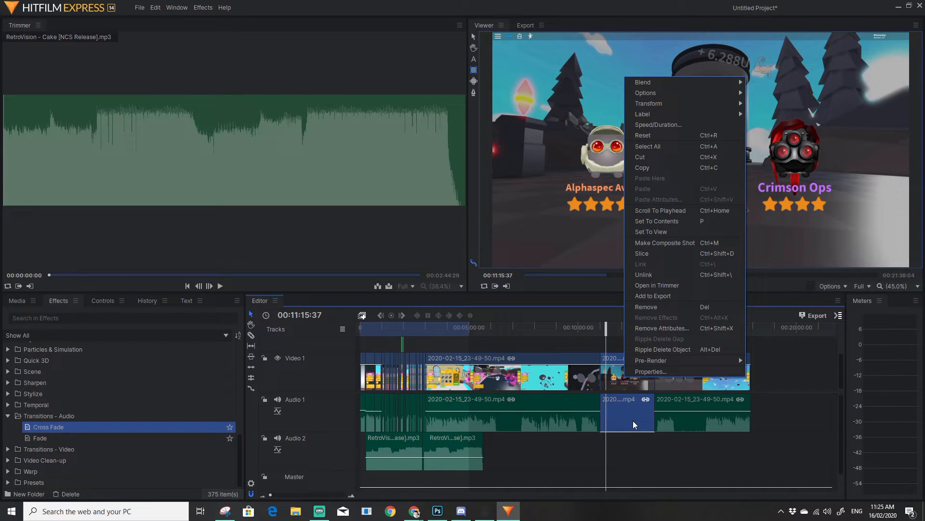
right_click(614, 380)
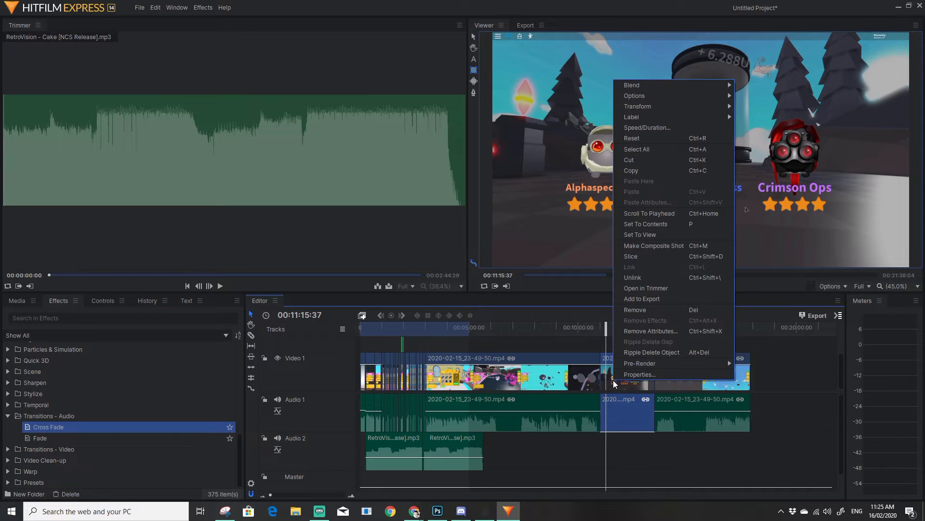
left_click(674, 127)
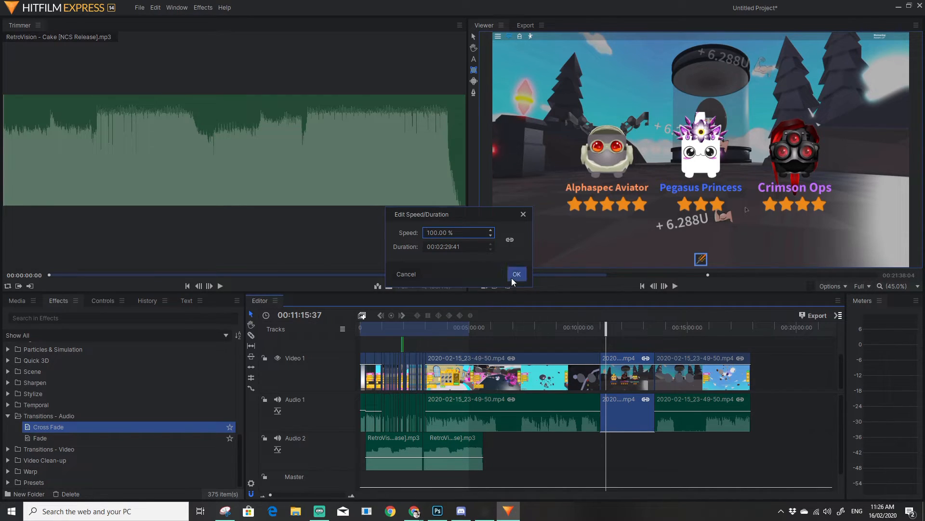
left_click(523, 215)
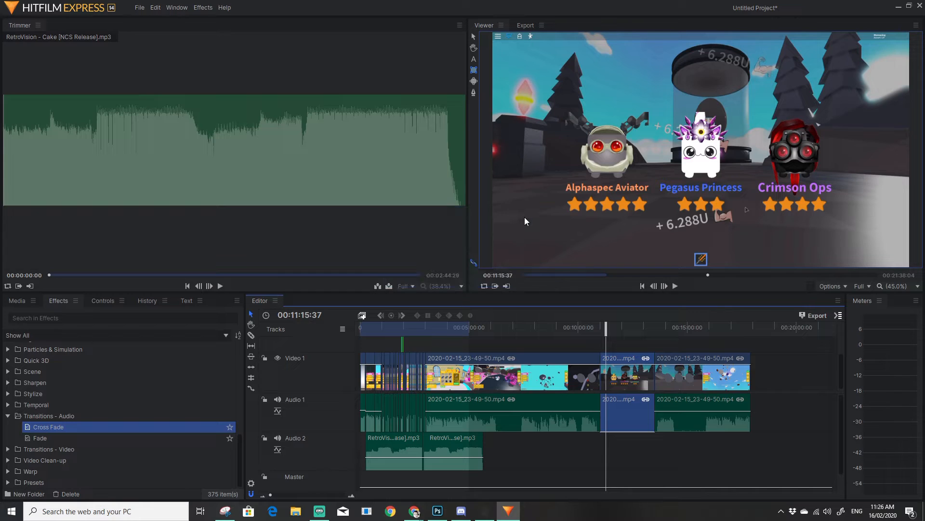
Step: Place a copy of the RetroVision music clip on Audio 2 so that it ends under the egg-hatching section
left_click(453, 451)
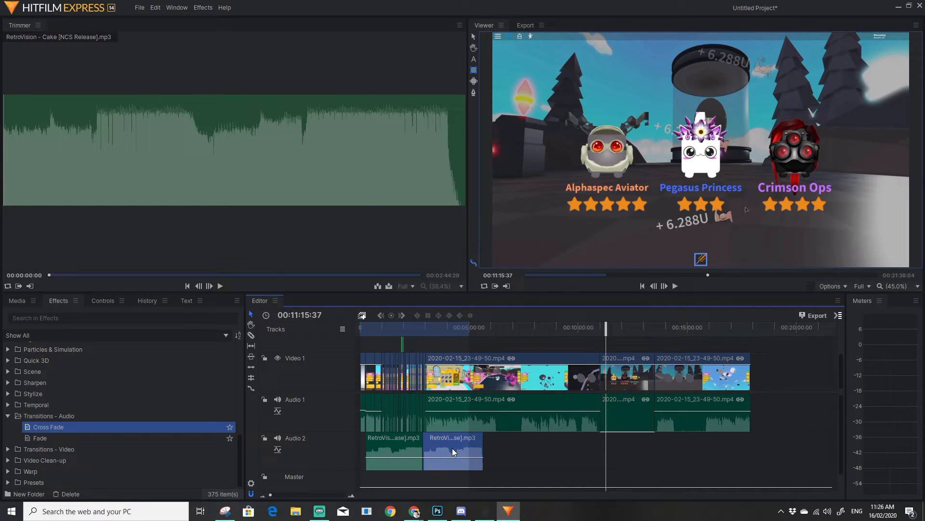
left_click(619, 452)
key("ctrl+v")
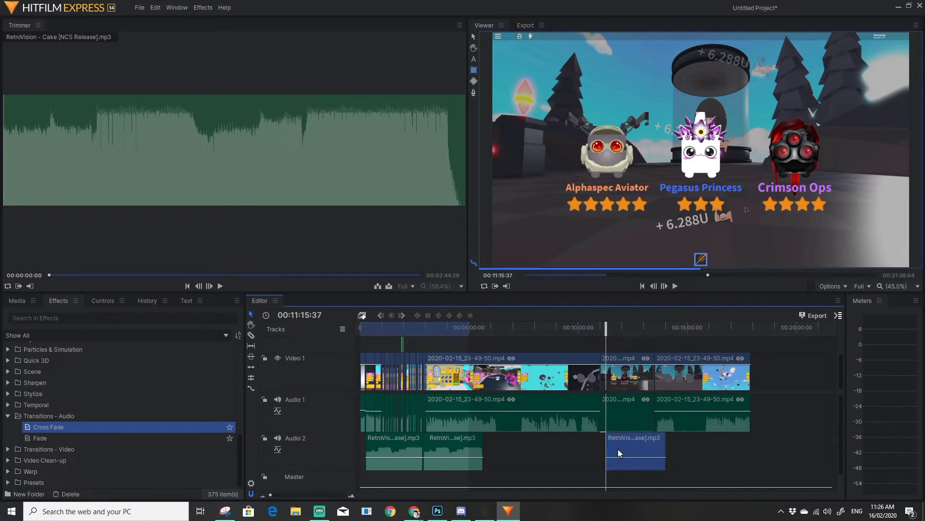
left_click_drag(637, 440, 598, 447)
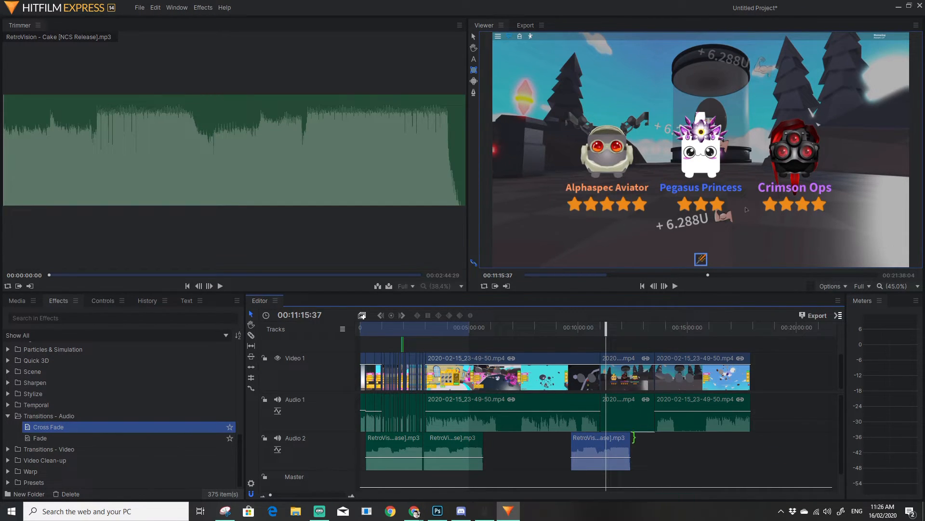
scroll(632, 439, "up", 5)
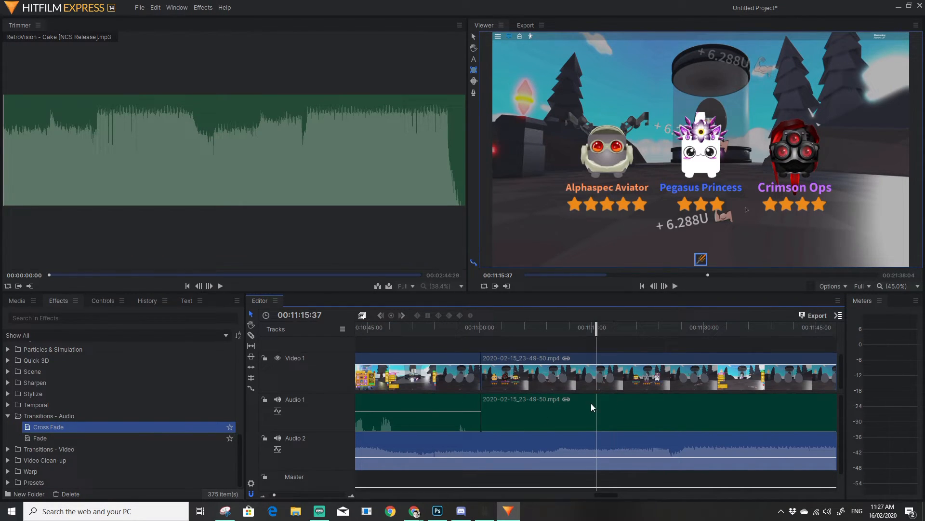
left_click_drag(597, 375, 480, 416)
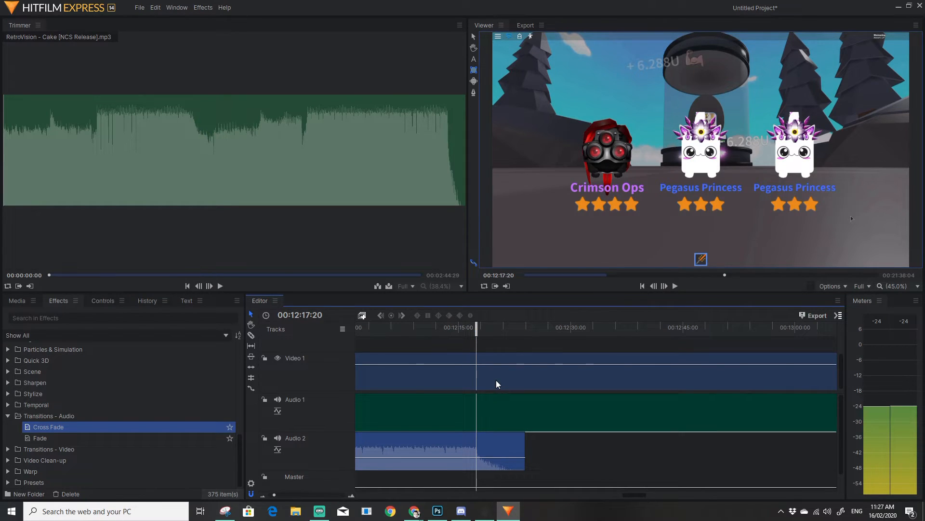
Step: Set the egg-hatching clip's speed to 200%
right_click(497, 384)
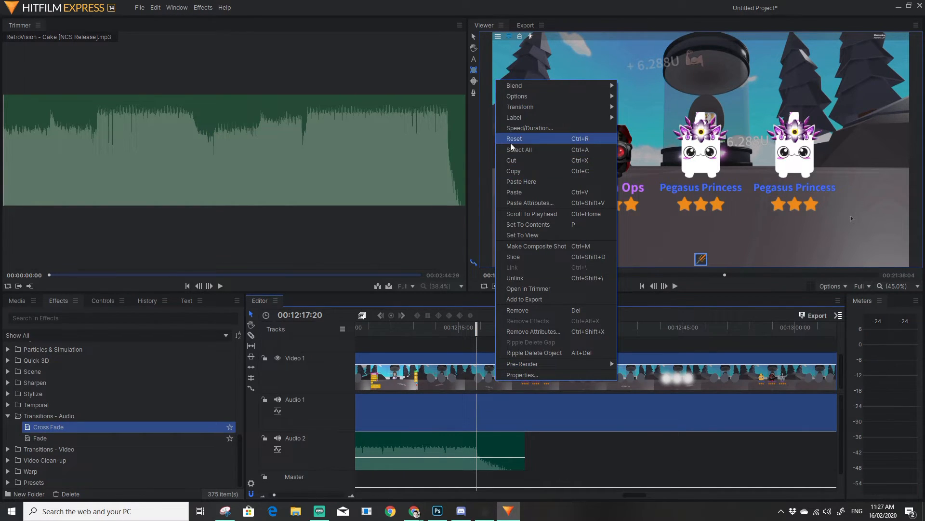
left_click(533, 129)
mouse_move(450, 232)
left_mouse_down()
mouse_move(415, 234)
mouse_move(453, 245)
left_mouse_up()
left_click(517, 273)
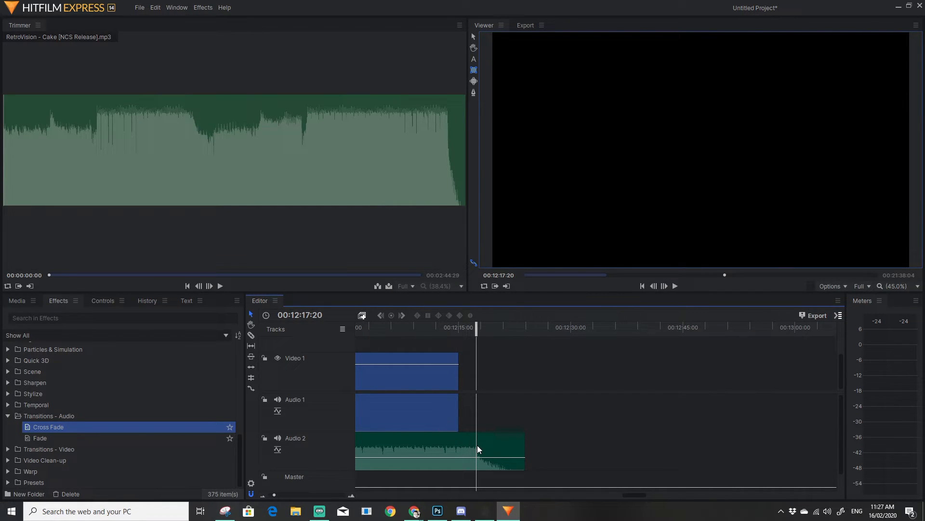
Step: Play the end of the egg-hatching section to compare where the clip ends with where the music starts dying away
left_click_drag(476, 329, 384, 329)
key("space")
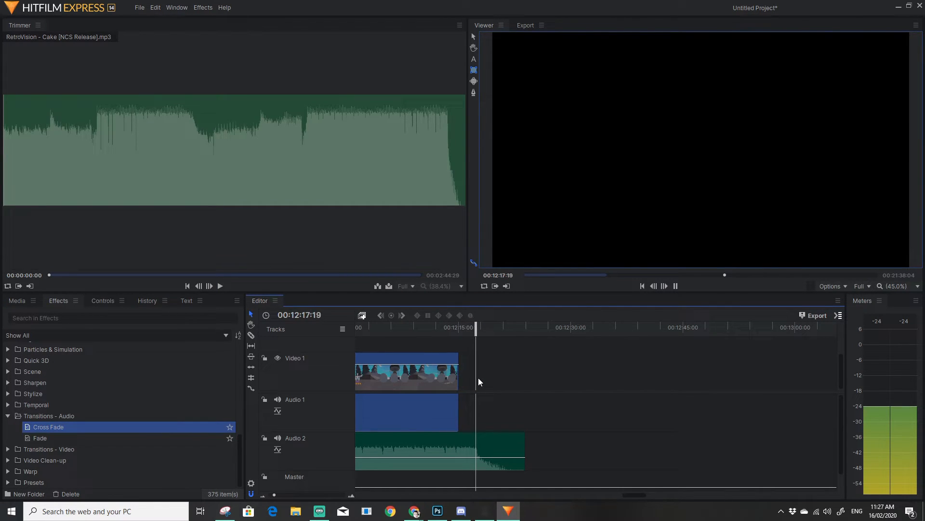
key("space")
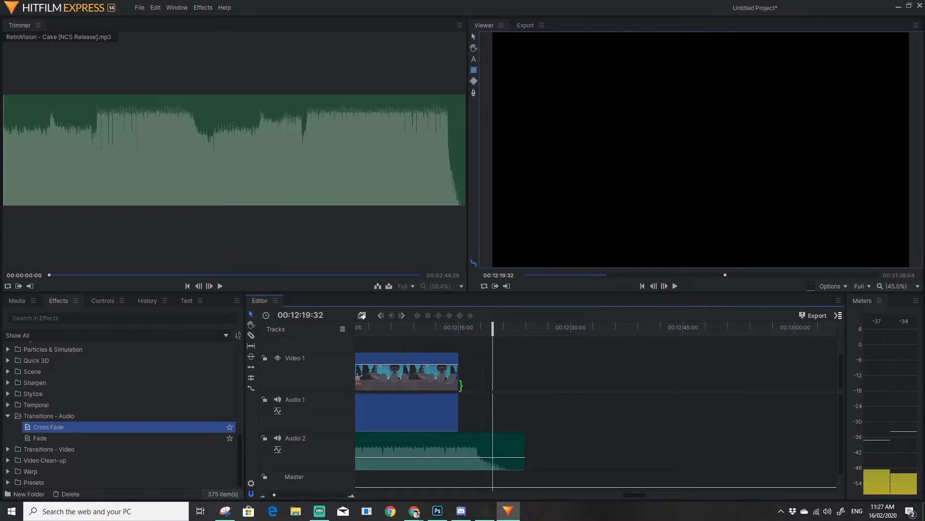
left_click_drag(500, 329, 485, 338)
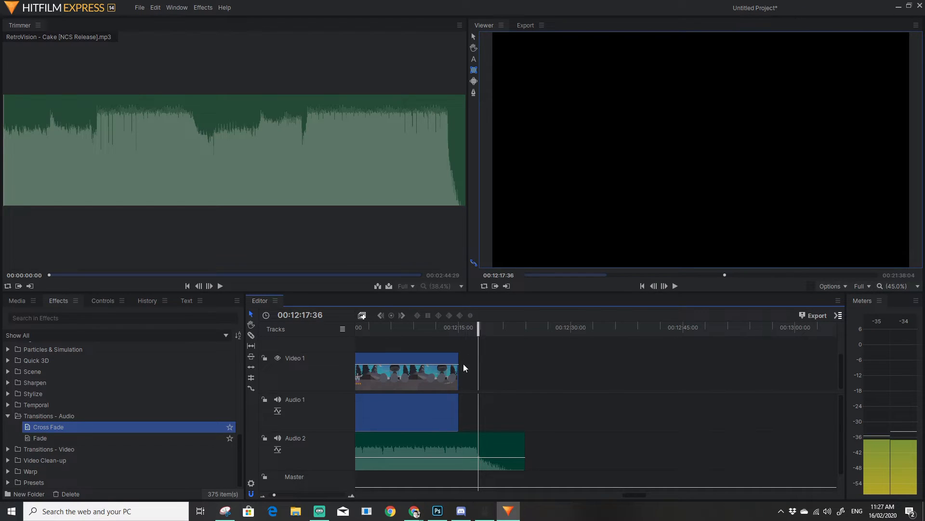
Step: Silence the egg-hatching section's Audio 1 level again and set the clip's speed to 198%
right_click(447, 375)
left_click(484, 130)
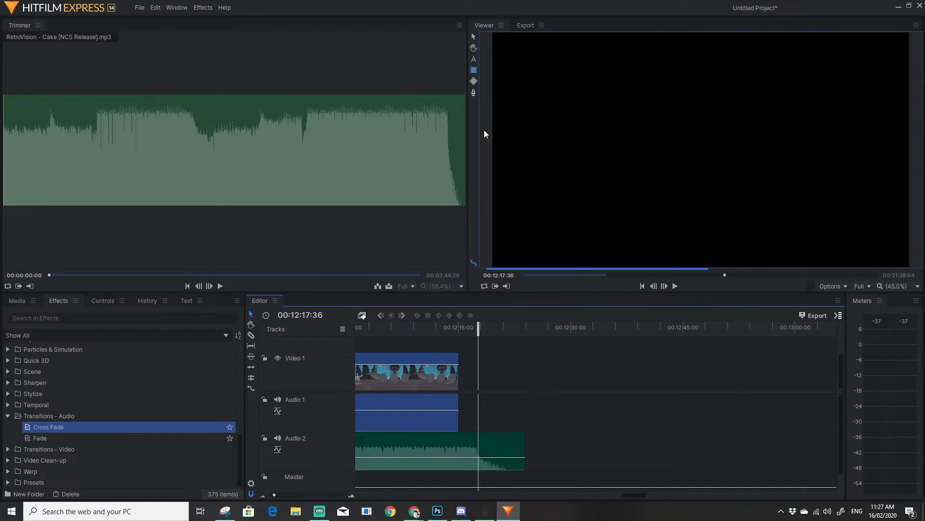
left_click_drag(429, 410, 432, 431)
right_click(441, 380)
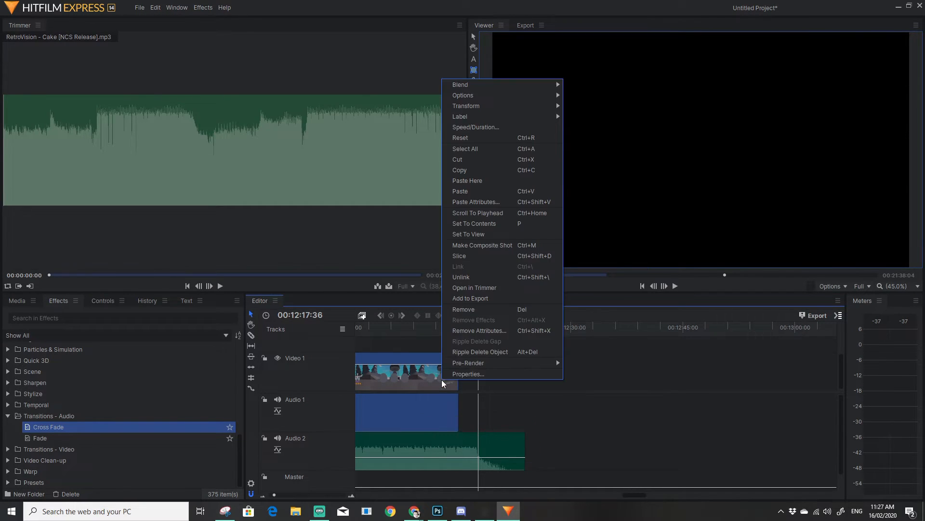
left_click(475, 129)
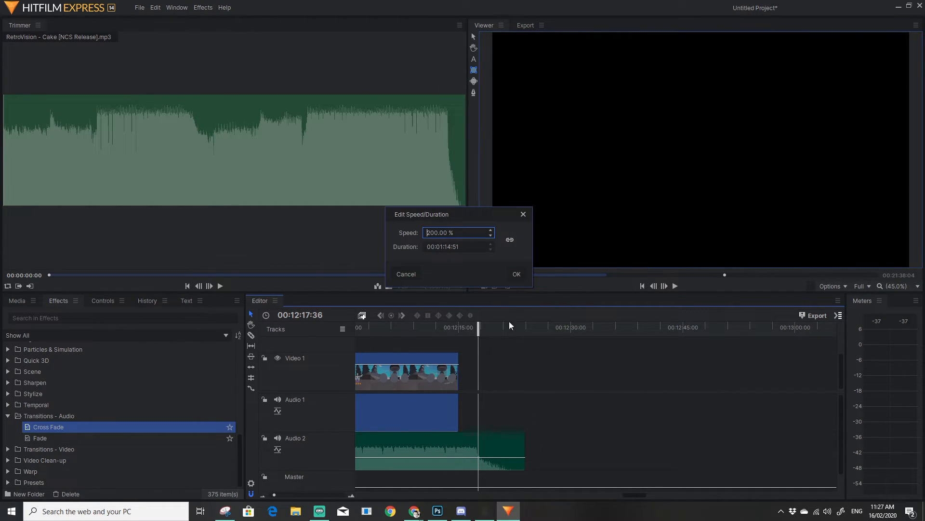
left_click_drag(458, 232, 414, 234)
type("198")
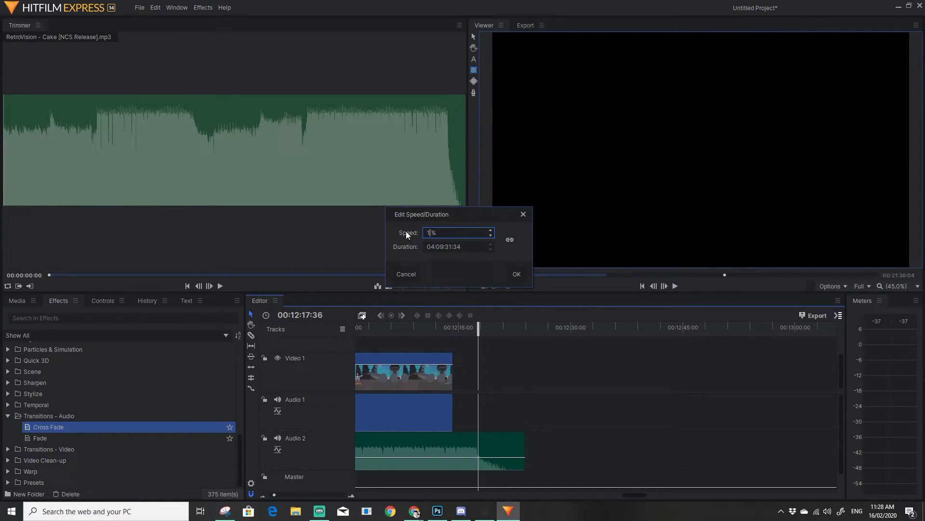
left_click(515, 274)
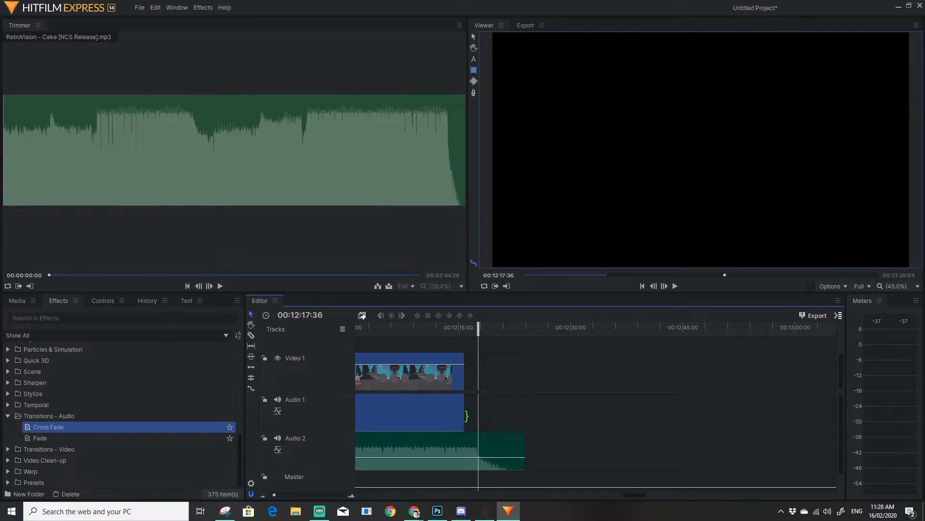
Step: Set the egg-hatching clip's speed to 196%
right_click(442, 380)
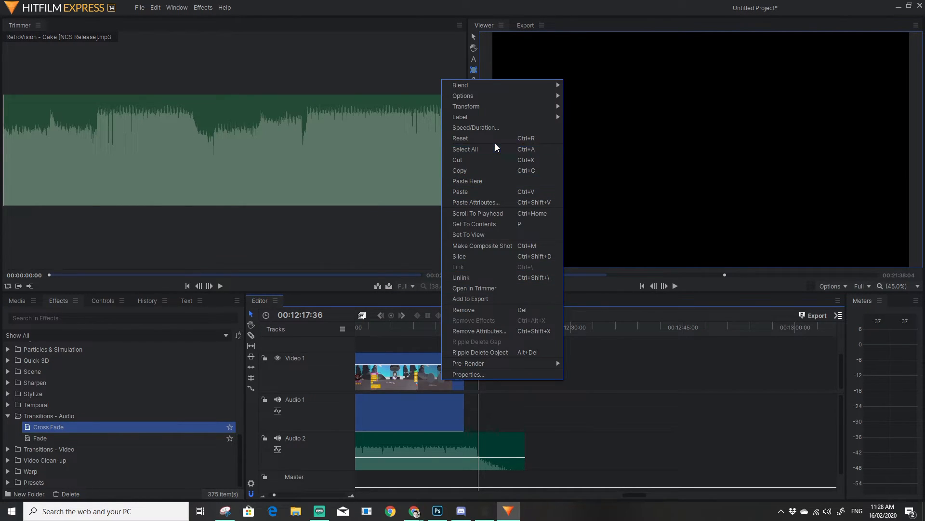
left_click(490, 122)
left_click_drag(455, 238, 389, 235)
type("1")
type("96")
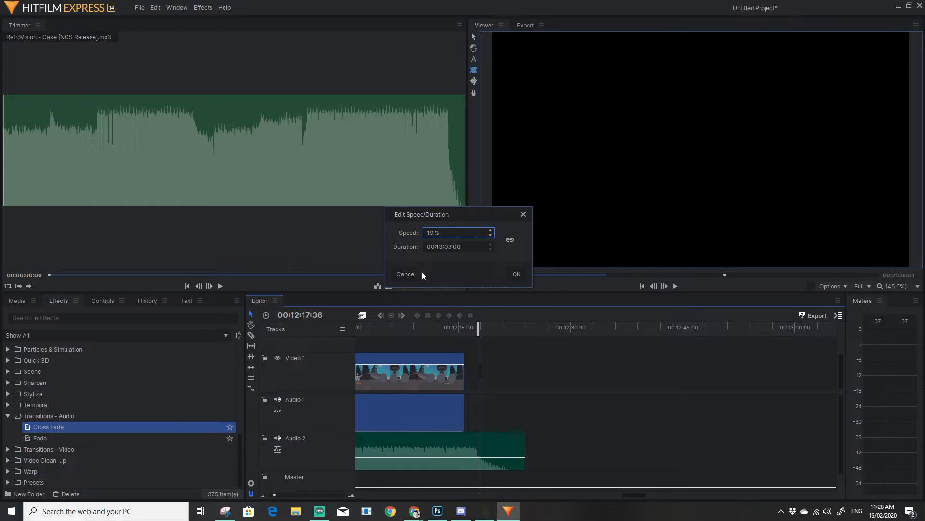
left_click(516, 273)
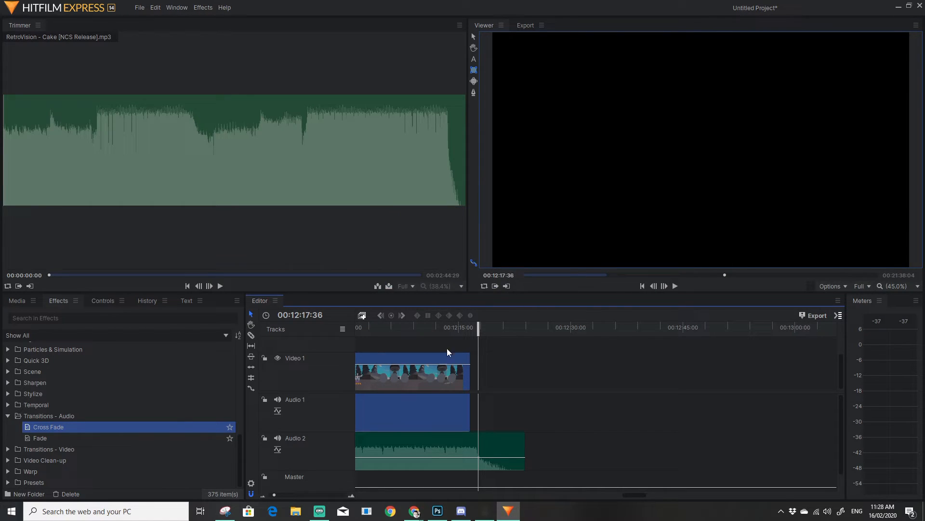
Step: Set the egg-hatching clip's speed to 194% and play its ending against the music
right_click(449, 377)
left_click(498, 123)
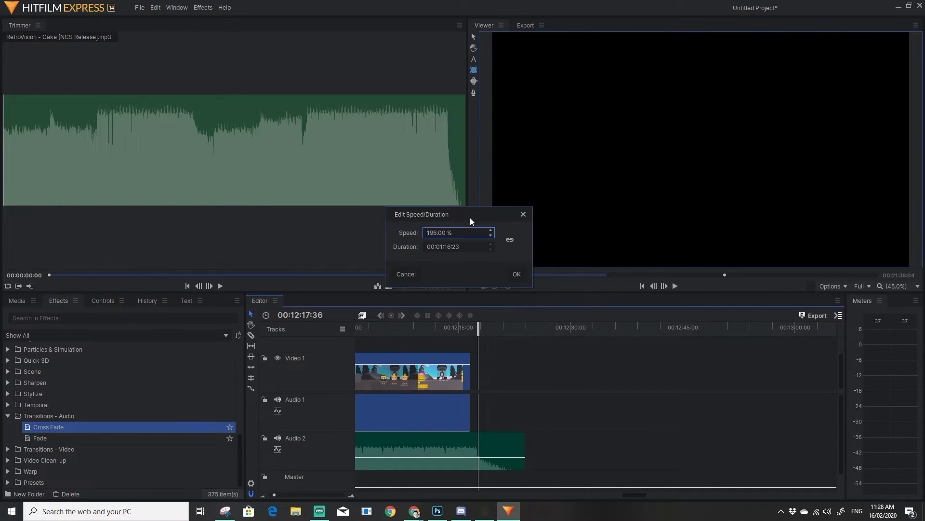
left_click_drag(454, 233, 376, 234)
type("194")
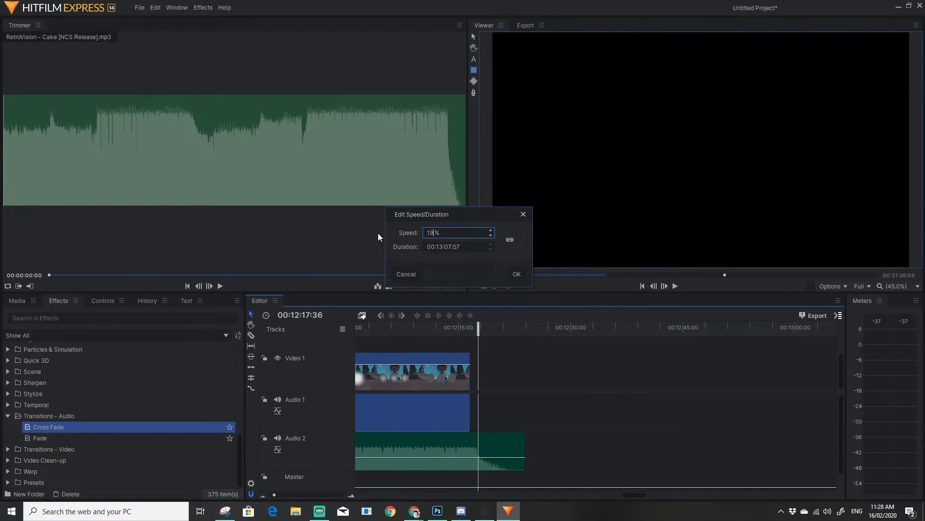
left_click(516, 275)
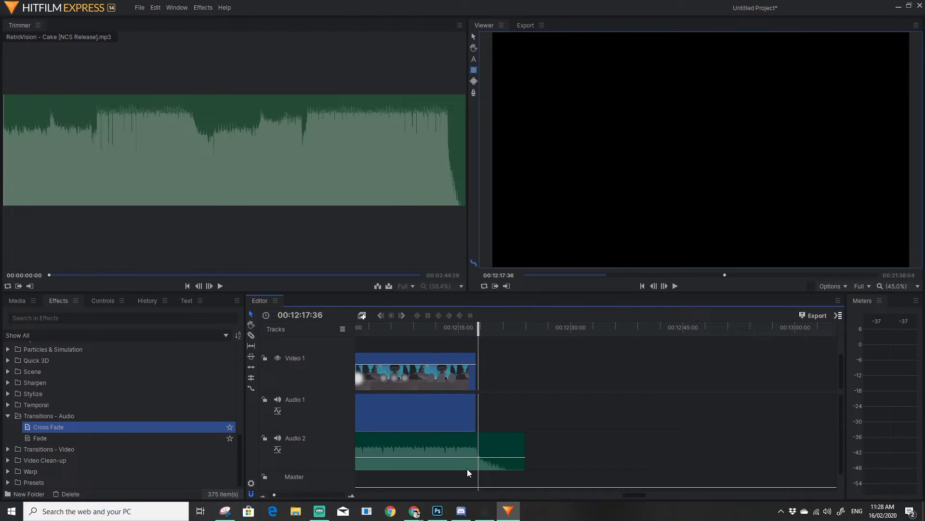
left_click_drag(480, 328, 414, 332)
key("space")
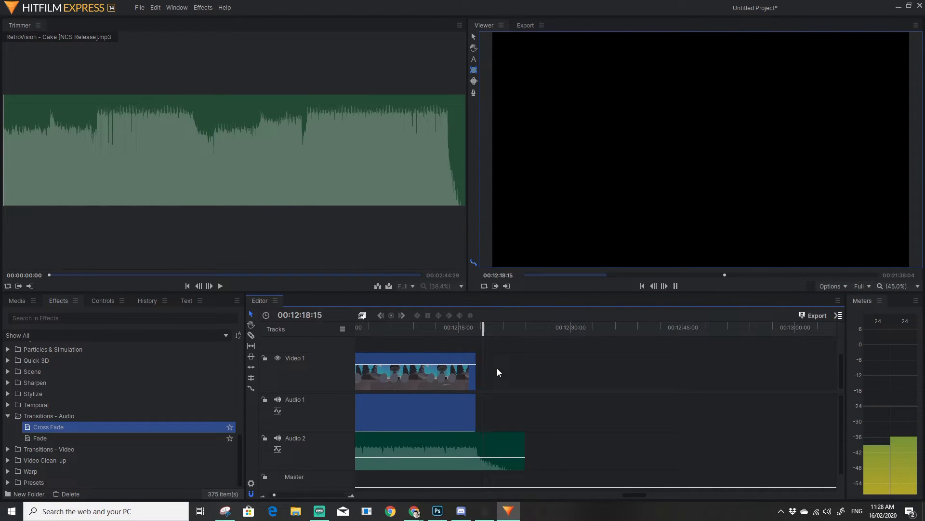
Step: Ripple delete the gap between the sped-up egg-hatching clip and the remaining gameplay footage
left_click(492, 326)
left_click_drag(492, 327, 434, 327)
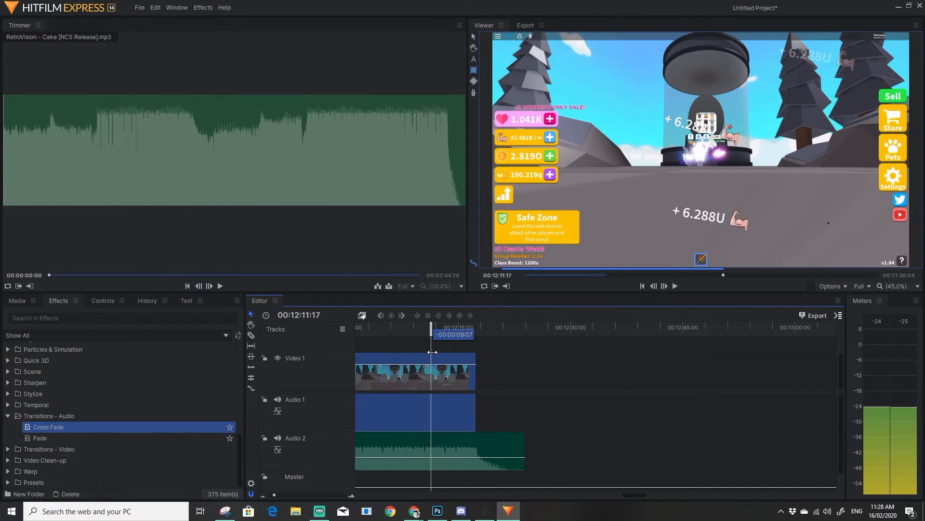
right_click(492, 376)
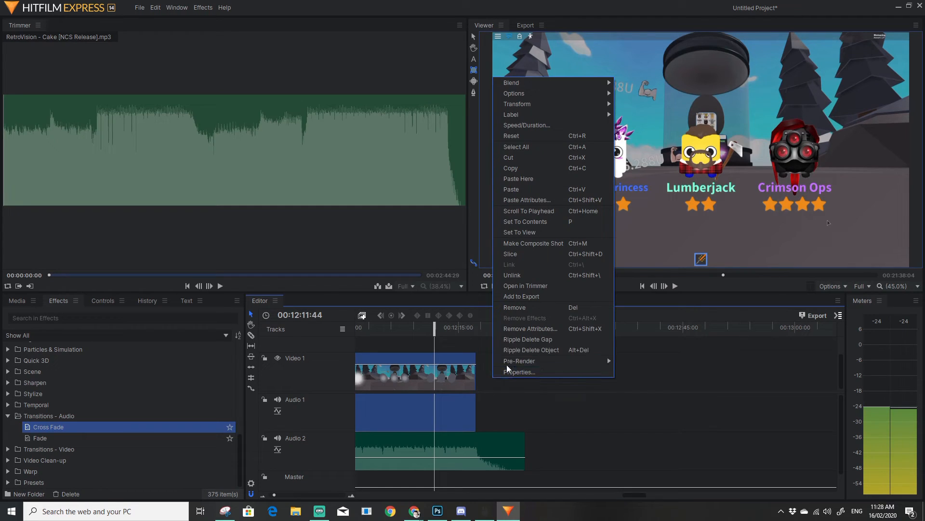
left_click(521, 340)
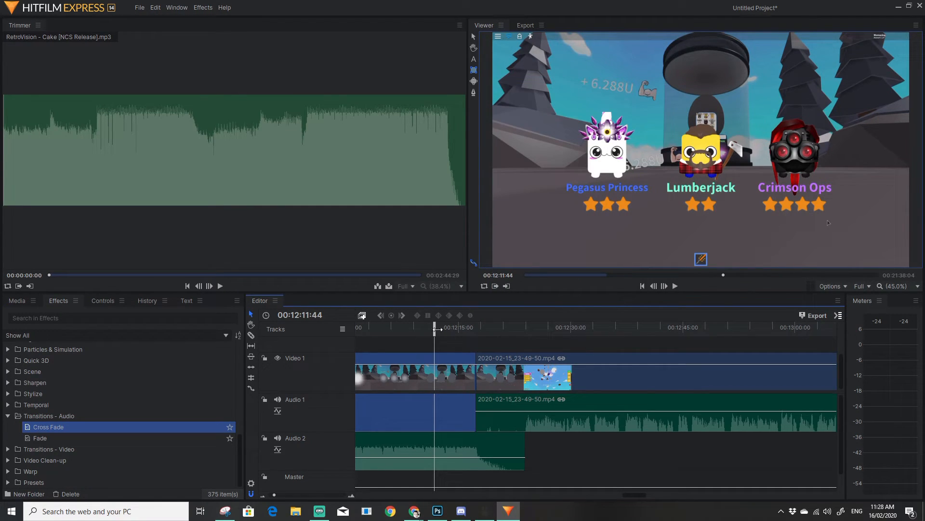
Step: Slice the gameplay clip at 00:12:23:16, ripple delete the short piece before the cut, and play back the join
left_click_drag(434, 327, 521, 375)
left_click(251, 335)
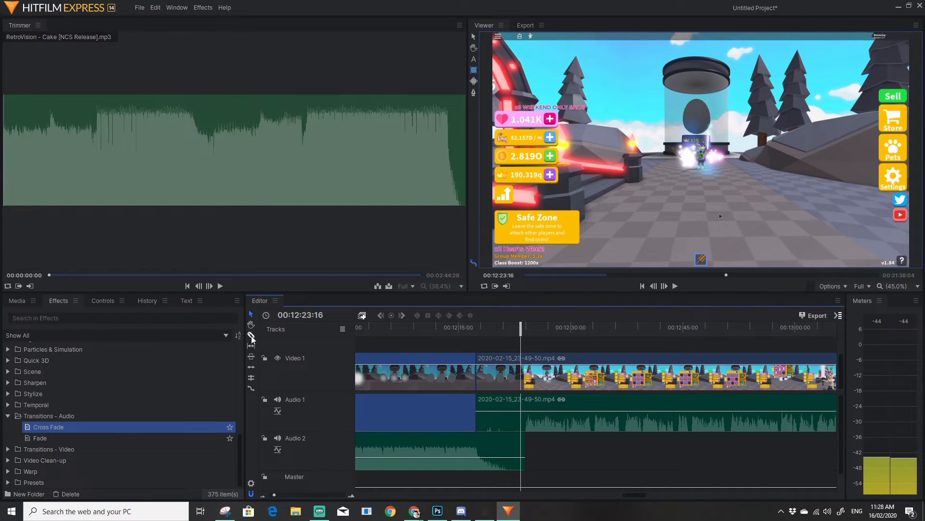
left_click(520, 401)
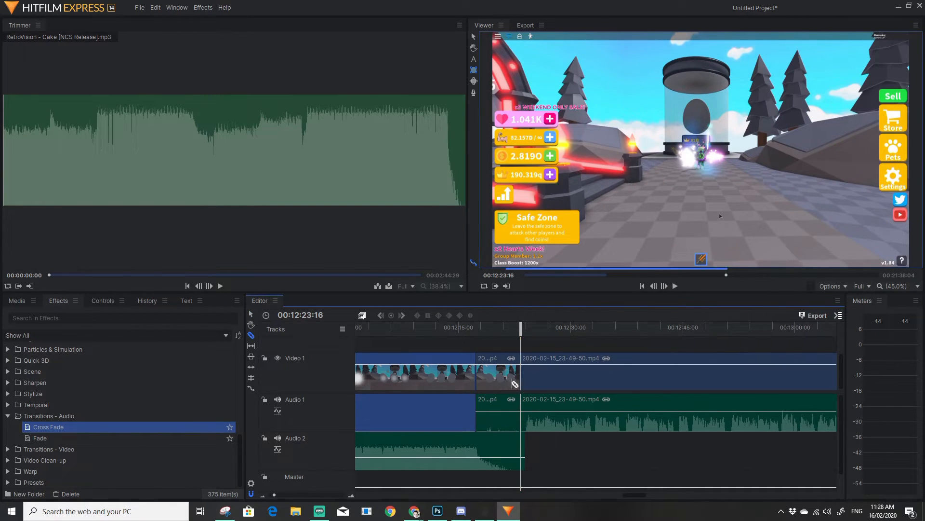
right_click(512, 378)
left_click(534, 351)
left_click_drag(521, 362, 437, 337)
key("space")
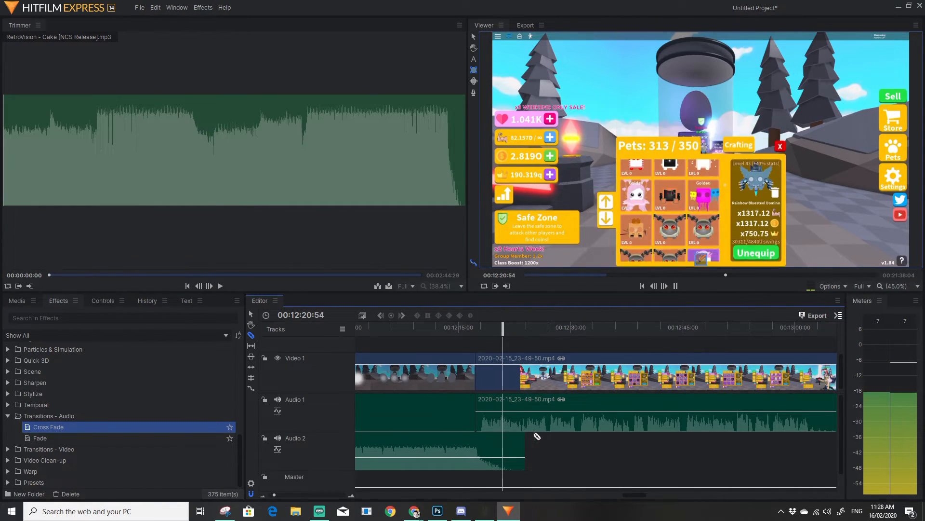
key("space")
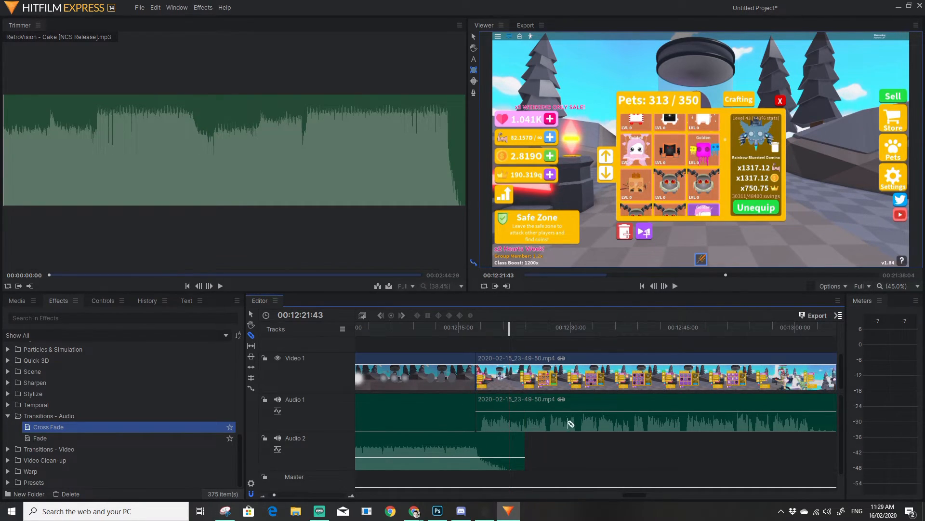
Step: Undo the egg-hatching section's speed, music and trimming edits, and return the playhead to 00:03:02:16
key("Delete")
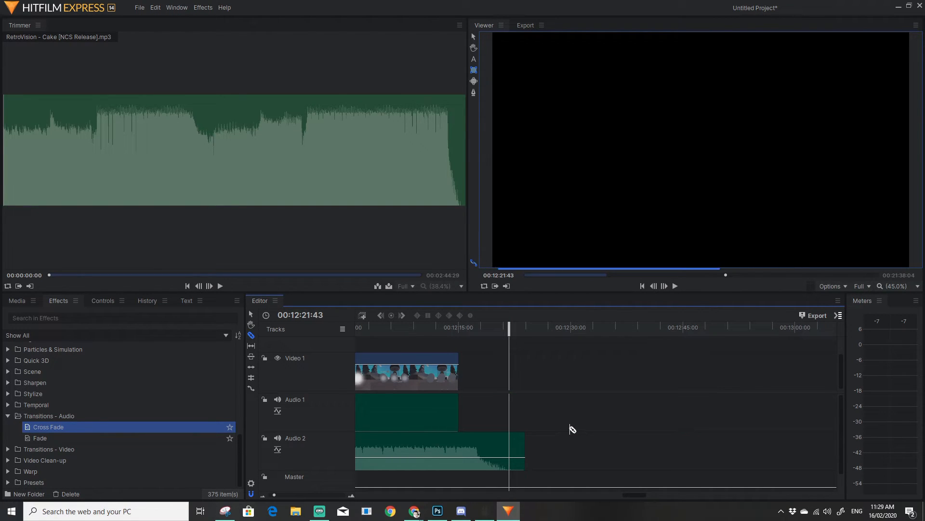
key("ctrl+z")
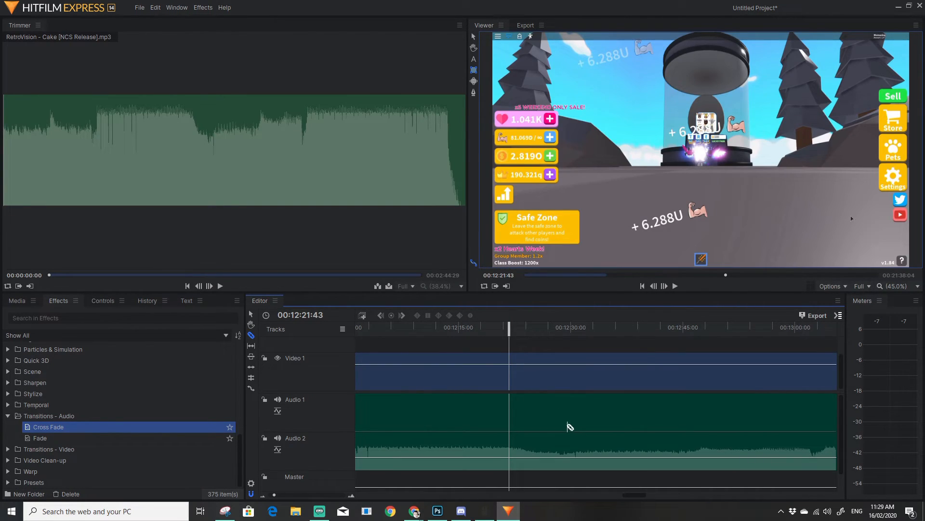
scroll(548, 441, "down", 3)
key("ctrl+z")
key("ctrl+z")
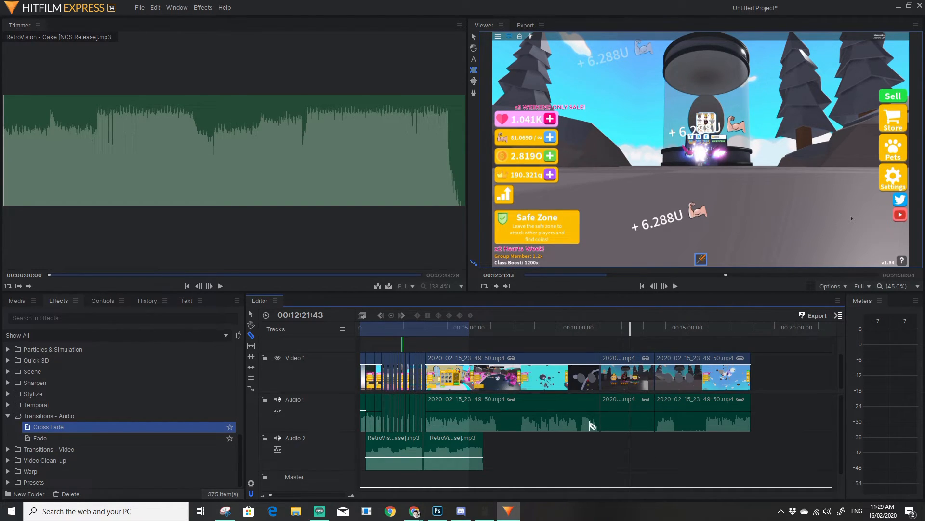
left_click_drag(631, 329, 458, 380)
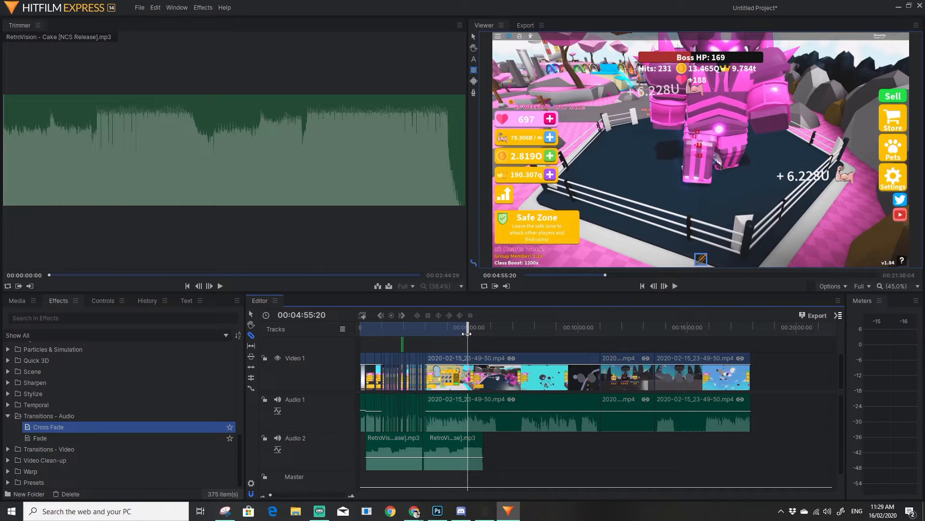
left_click_drag(466, 328, 424, 348)
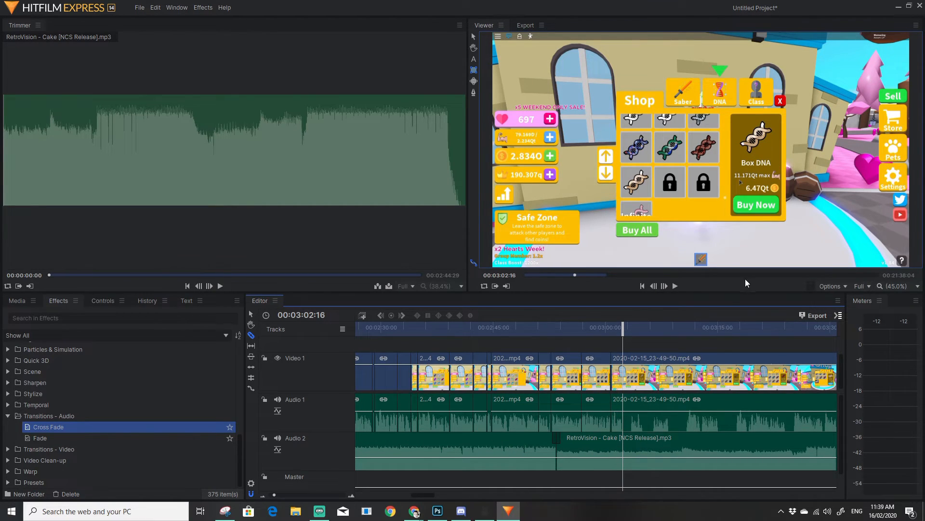
scroll(662, 424, "down", 5)
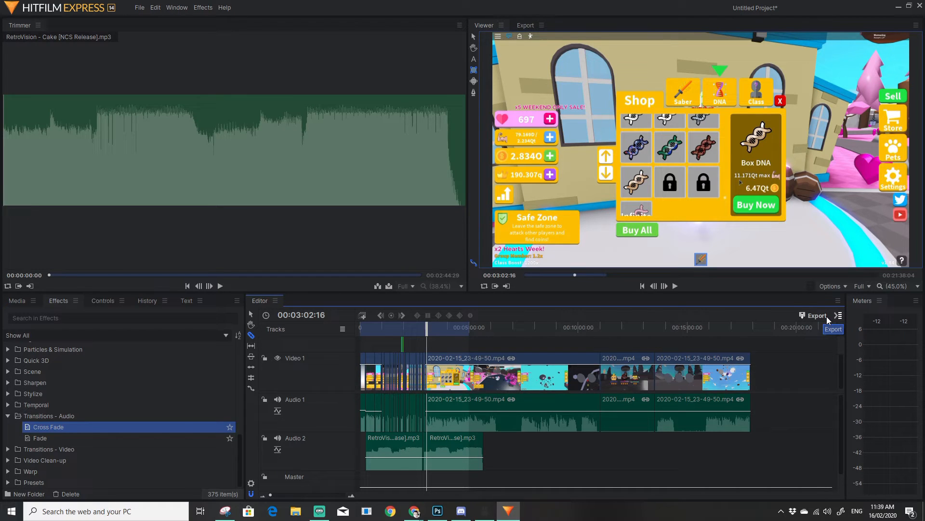
Step: Open the immediate export's save dialog, cancel it, and look through the existing tasks in the export queue
left_click(826, 316)
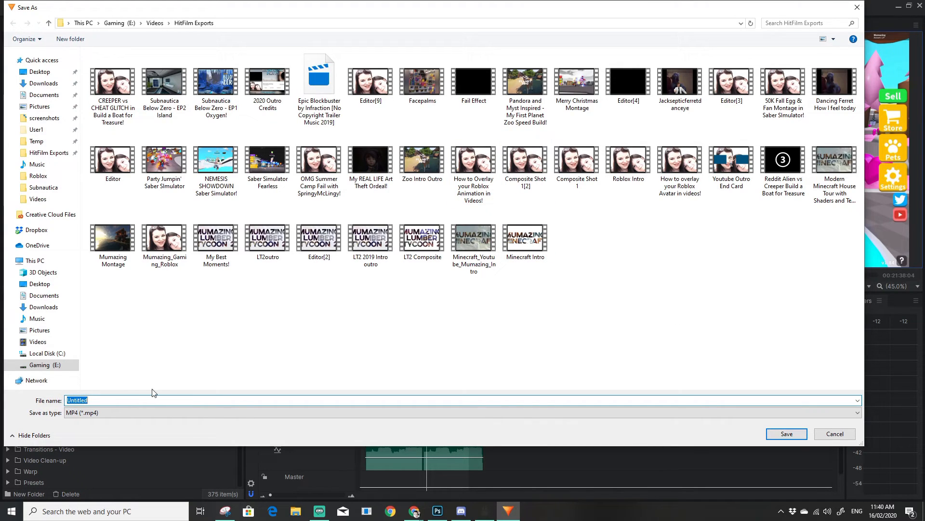
left_click(835, 434)
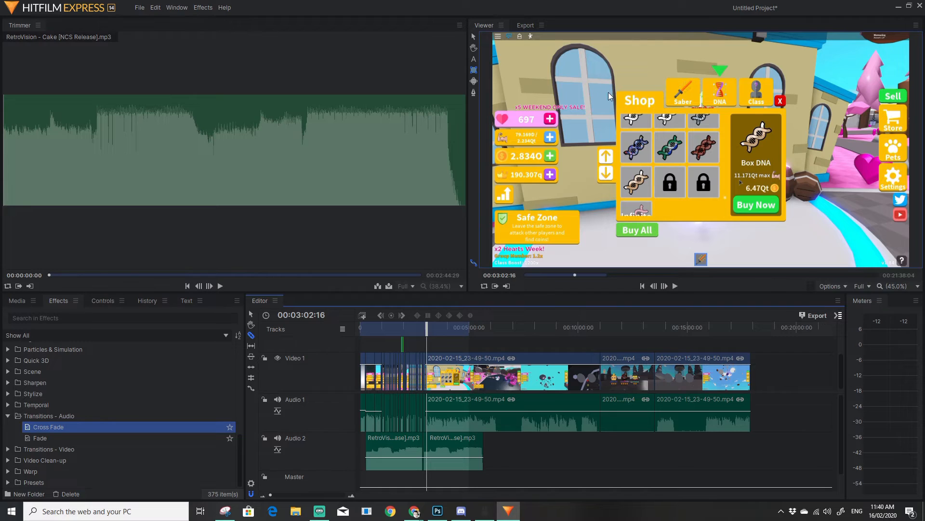
left_click(485, 25)
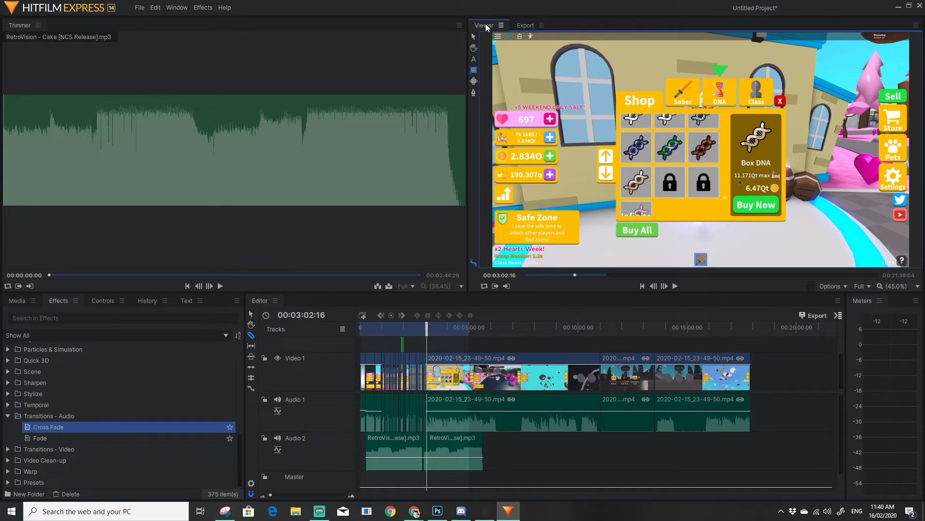
left_click(521, 27)
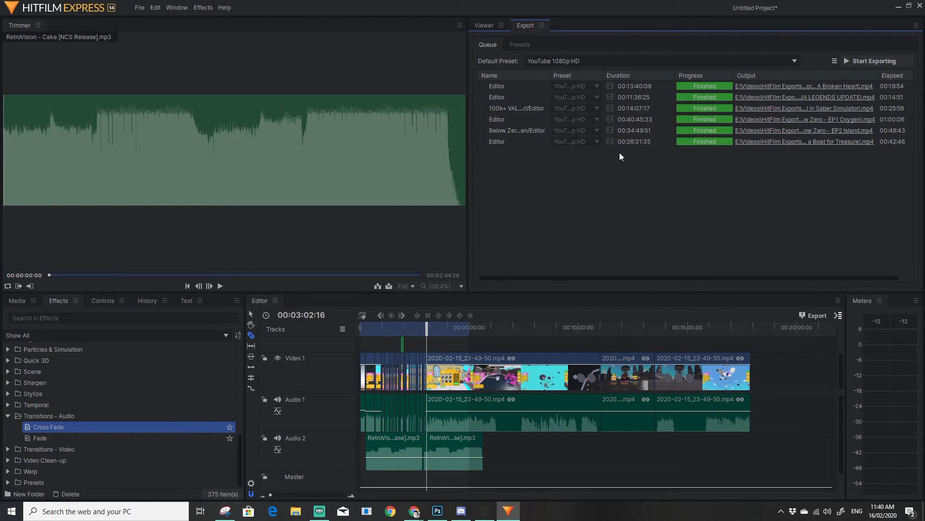
left_click(512, 131)
Step: Add the timeline's contents to the export queue and set the new task's preset to YouTube 1080p HD
left_click(838, 316)
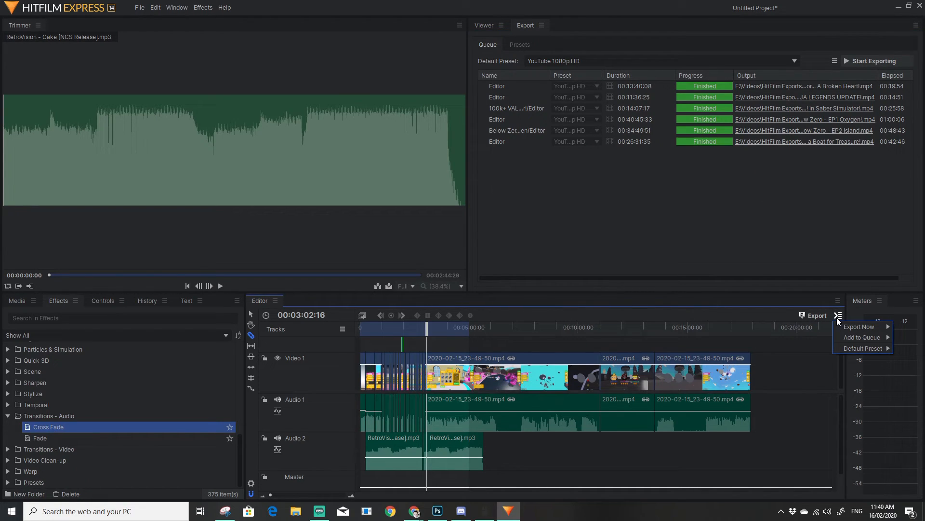
mouse_move(854, 338)
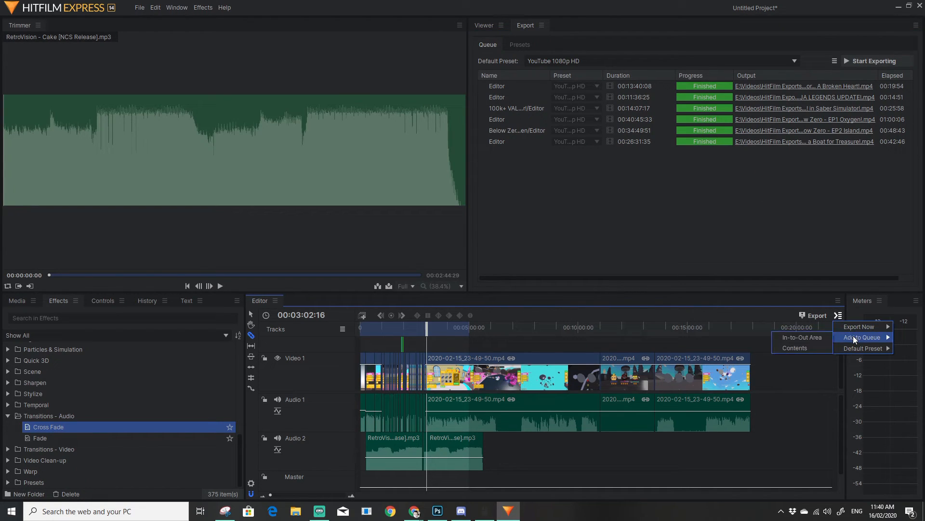
left_click(816, 349)
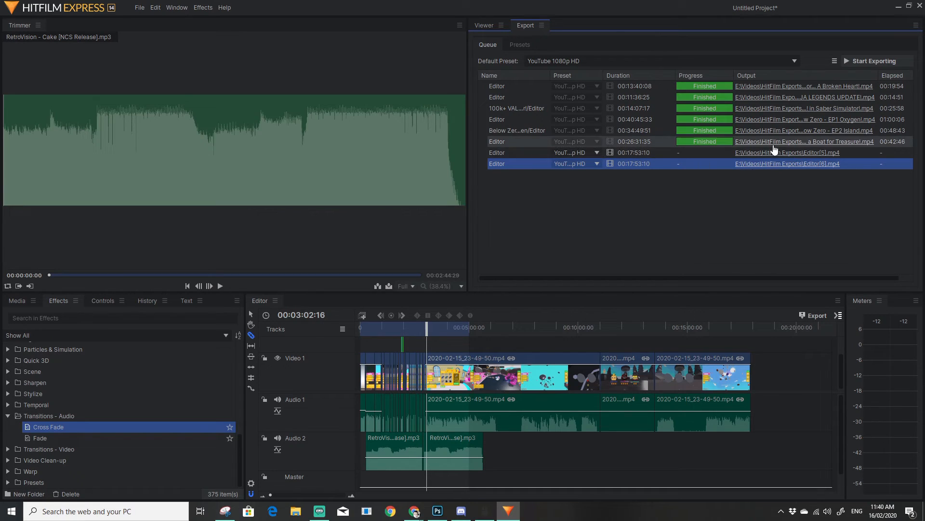
left_click(596, 164)
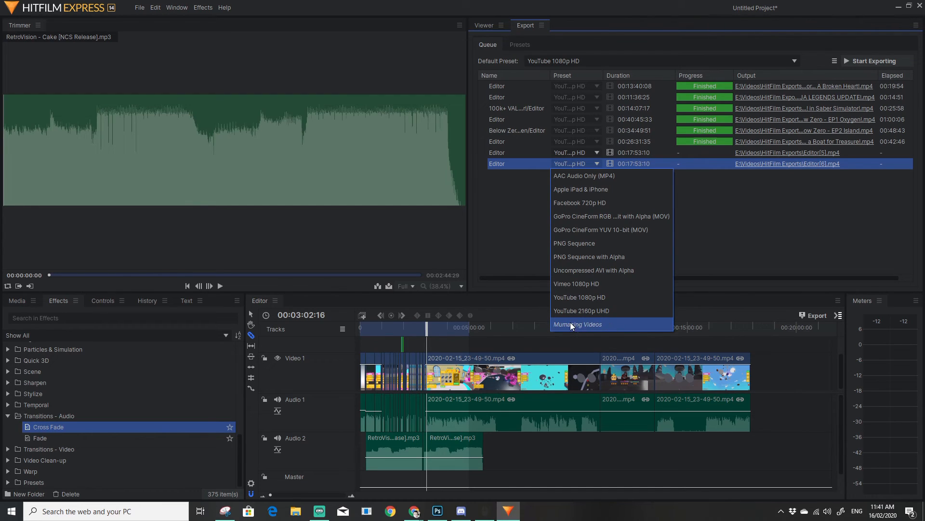
left_click(579, 296)
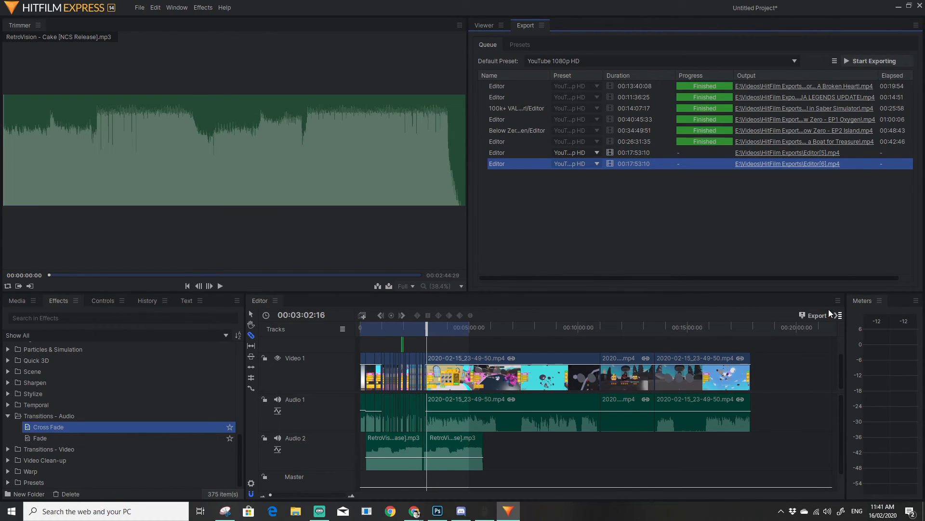
right_click(795, 167)
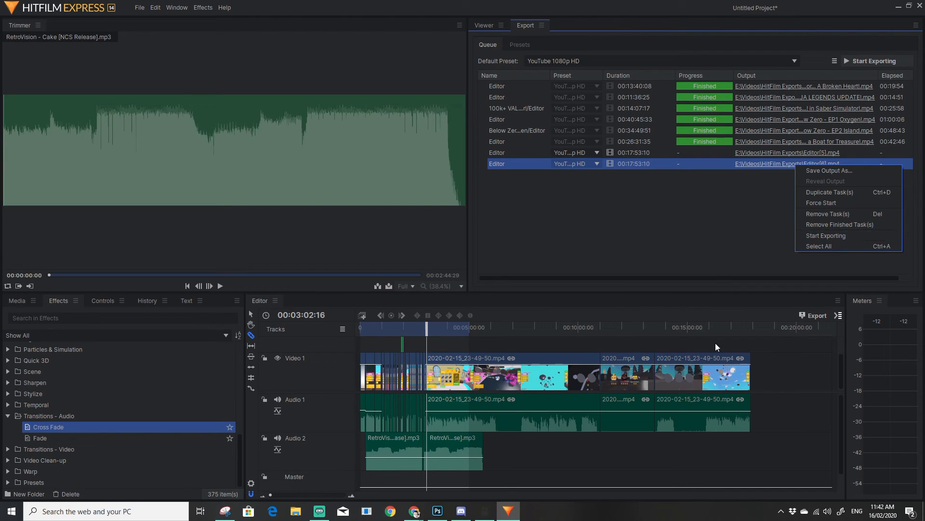
left_click(771, 402)
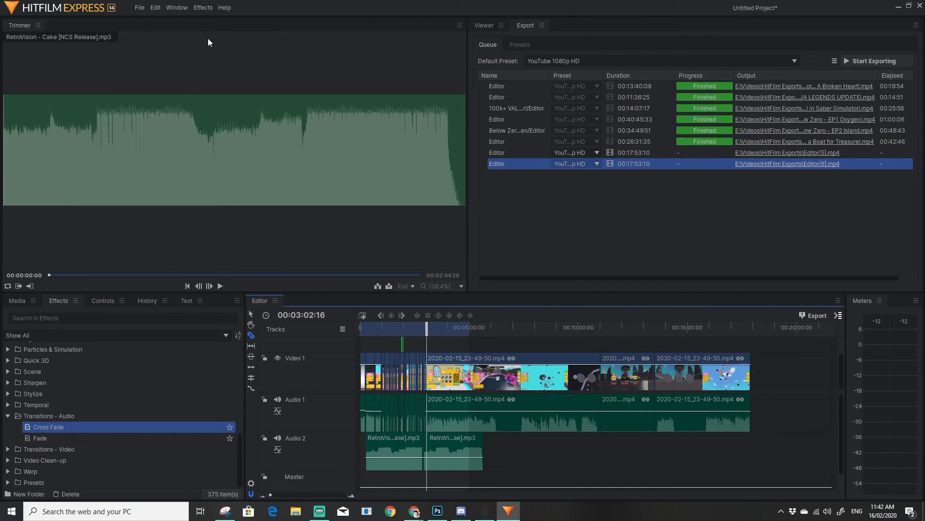
Step: Save the project as "saber simulator hearts II" and create a new project with the 1080p Full HD @ 60 fps template
left_click(141, 8)
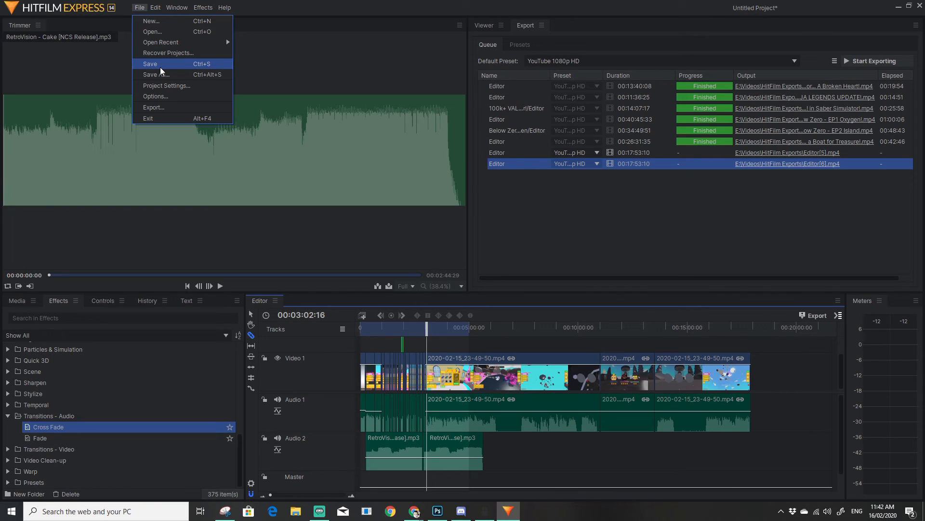
left_click(161, 70)
left_click(144, 10)
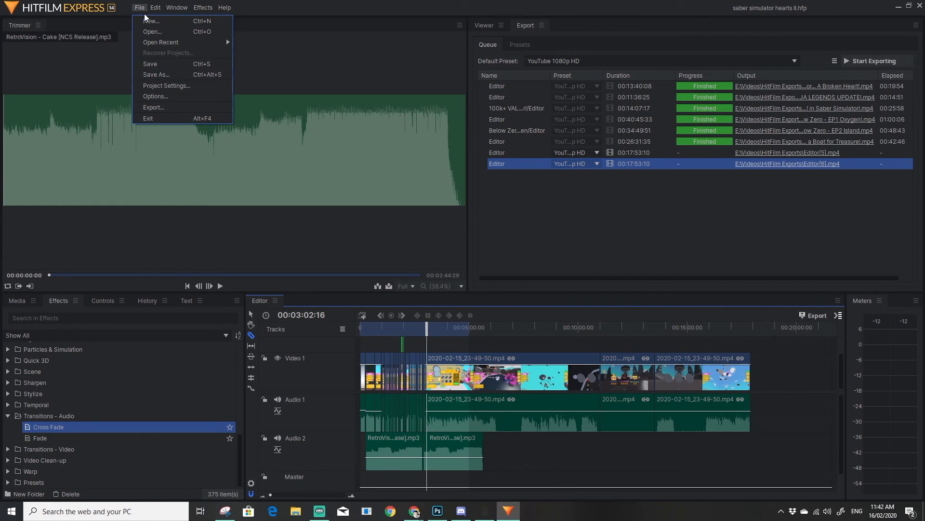
left_click(147, 20)
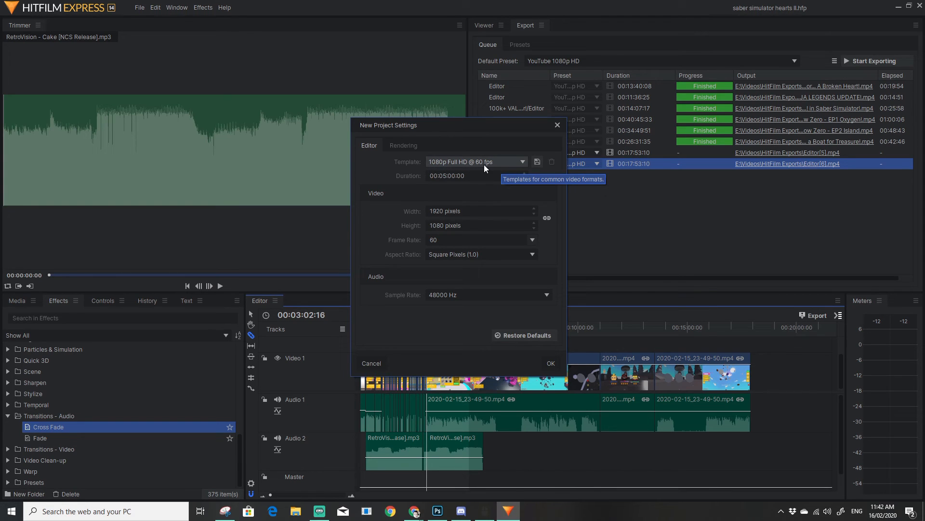
left_click(523, 163)
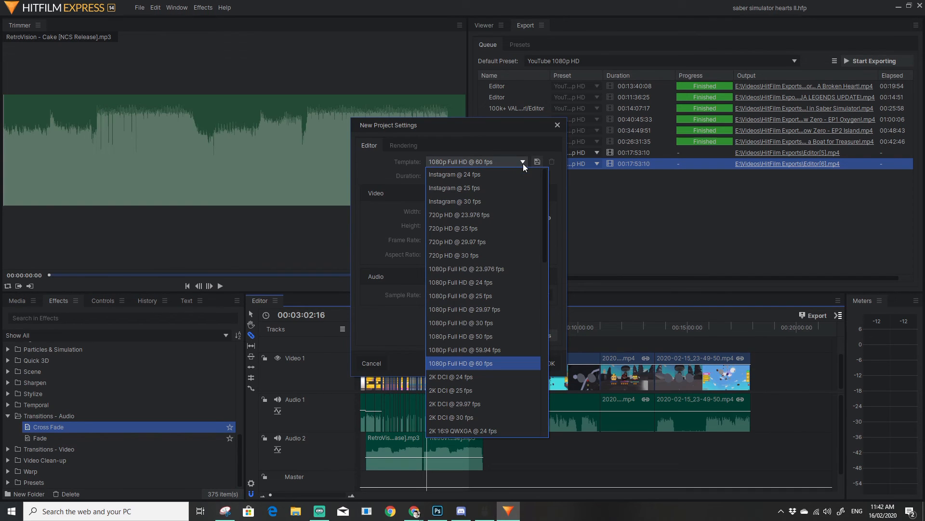
left_click(503, 364)
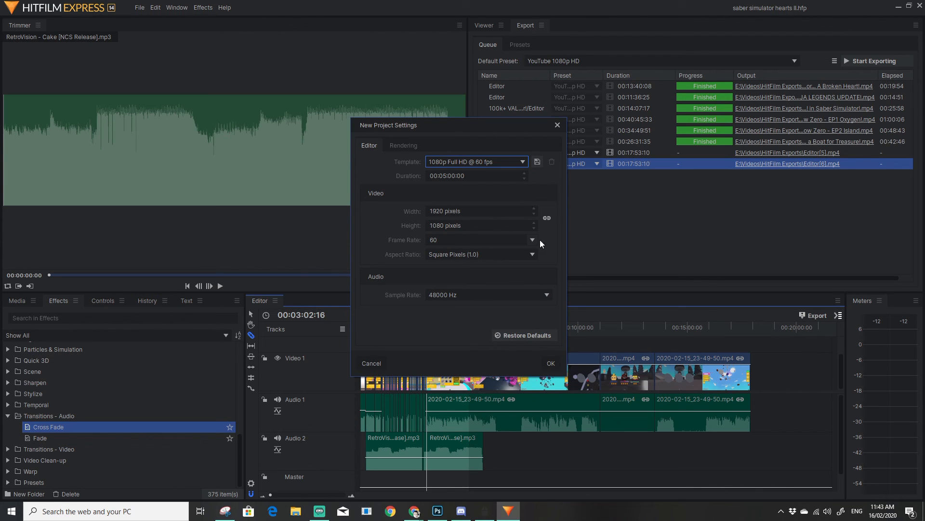
left_click(549, 365)
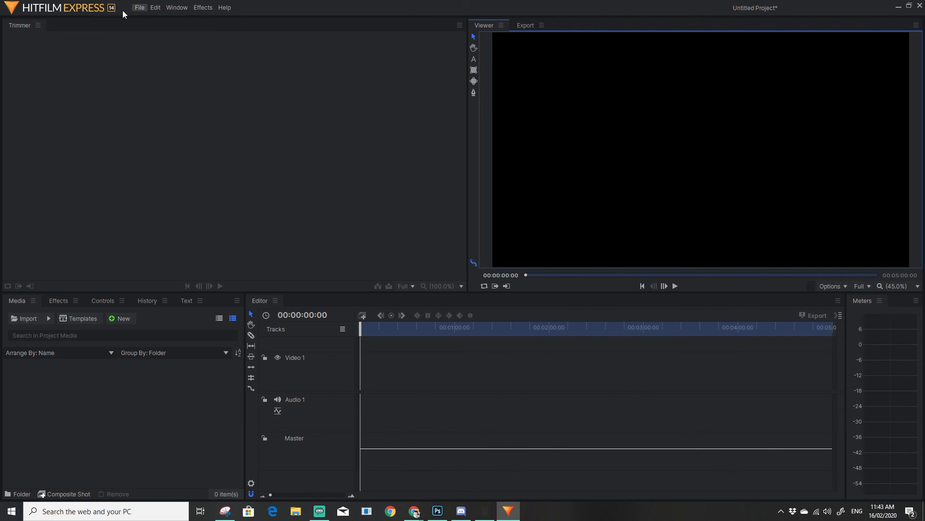
left_click(32, 327)
left_click(31, 321)
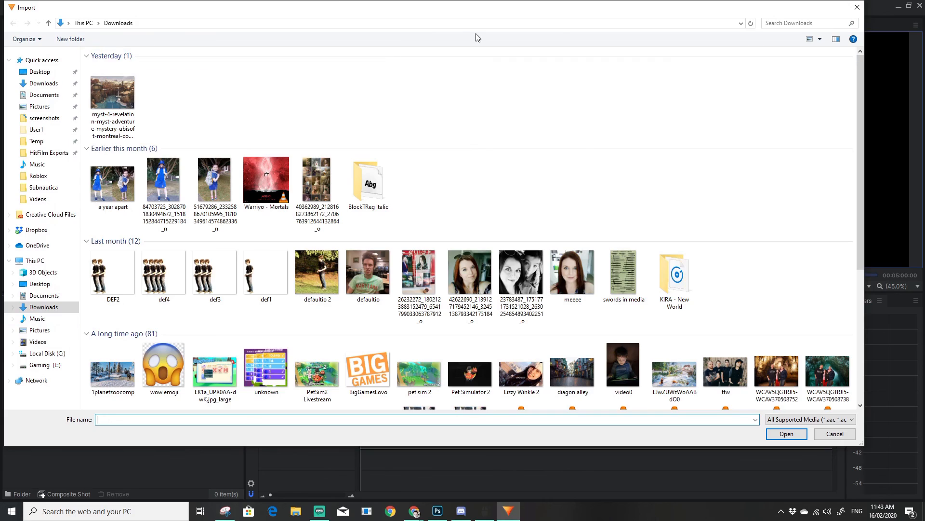
left_click(832, 434)
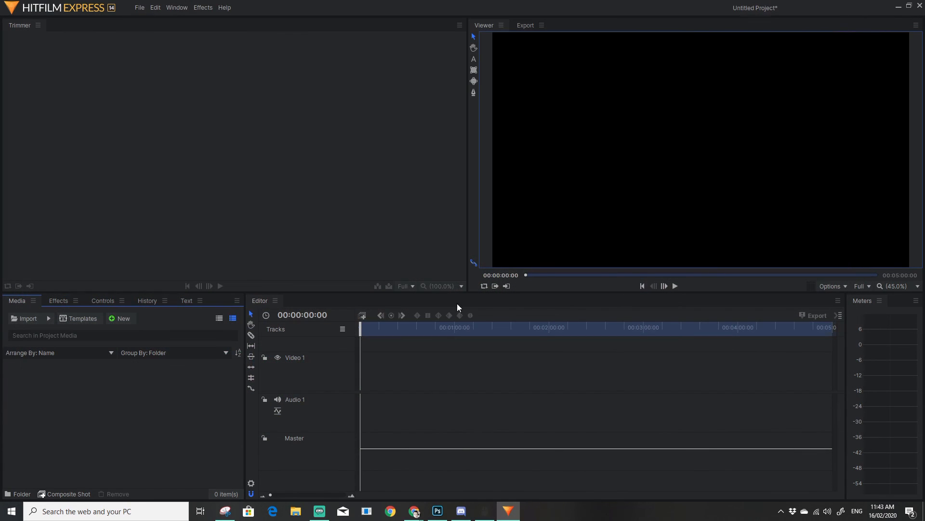